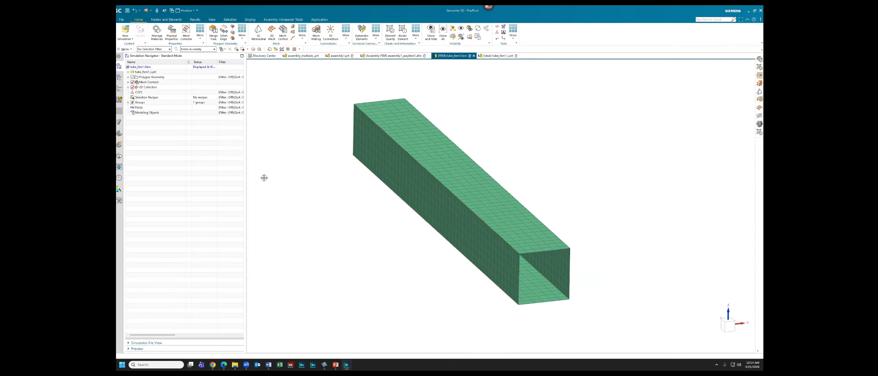
# Step: Edit the mesh associated data of 2d_mapped_mesh(1) in the thin shell collector and set the thickness source to Midsurface
pyautogui.click(128, 87)
pyautogui.click(133, 92)
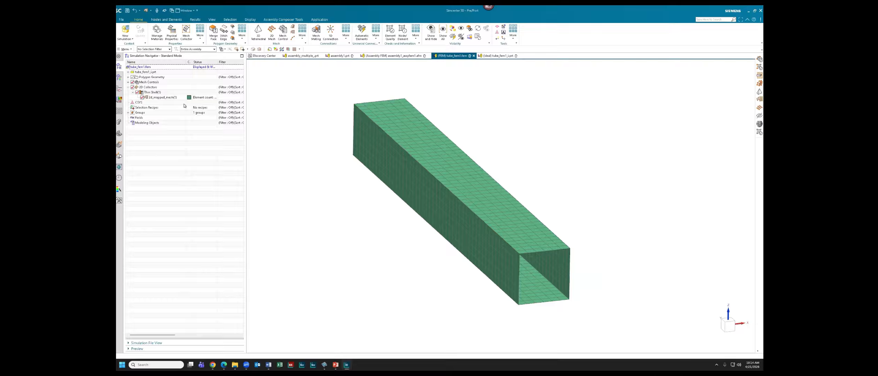
pyautogui.rightClick(155, 99)
pyautogui.click(179, 145)
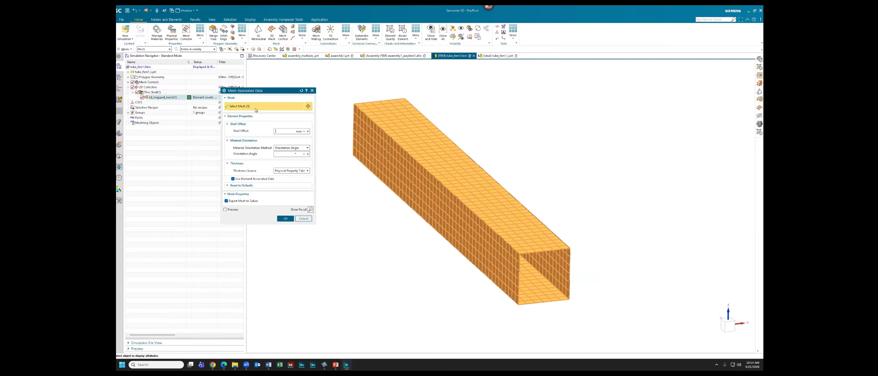
pyautogui.click(280, 172)
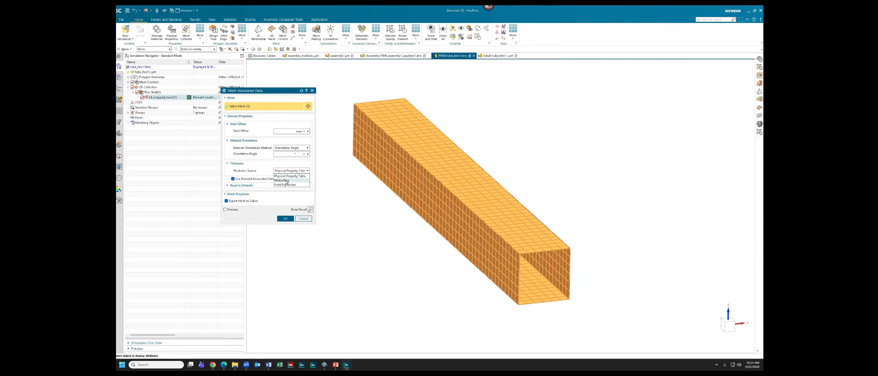
pyautogui.click(285, 180)
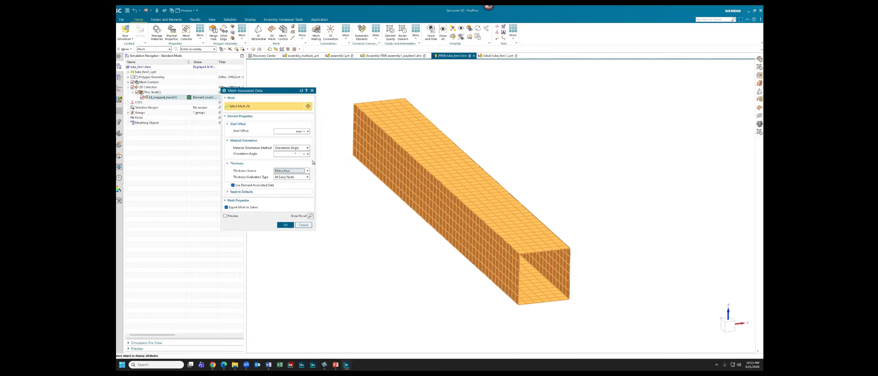
pyautogui.click(290, 171)
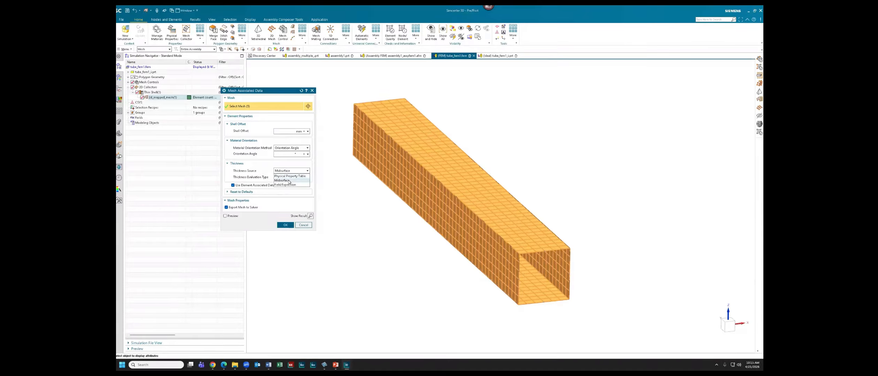
pyautogui.click(285, 181)
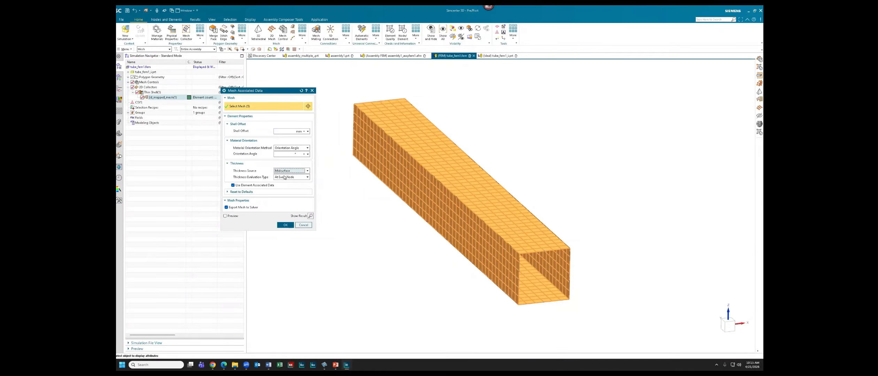
# Step: Set the mesh's thickness evaluation type to Average Feature Thickness
pyautogui.click(285, 177)
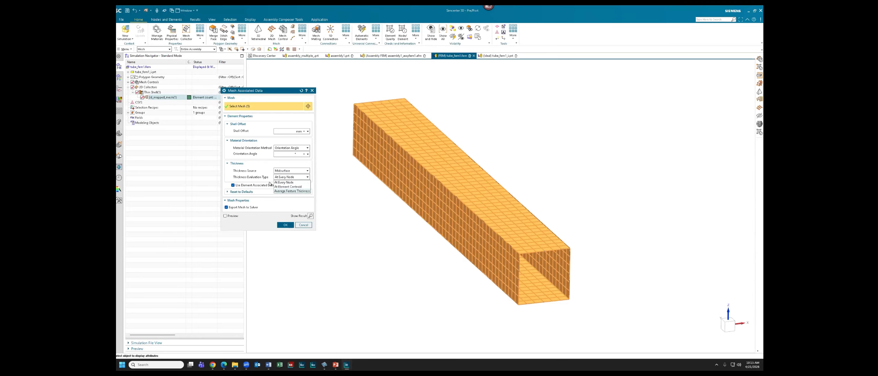
pyautogui.click(284, 191)
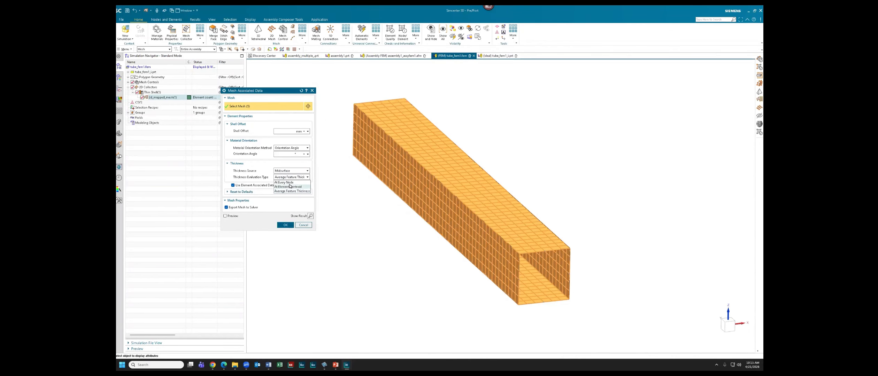
pyautogui.click(276, 176)
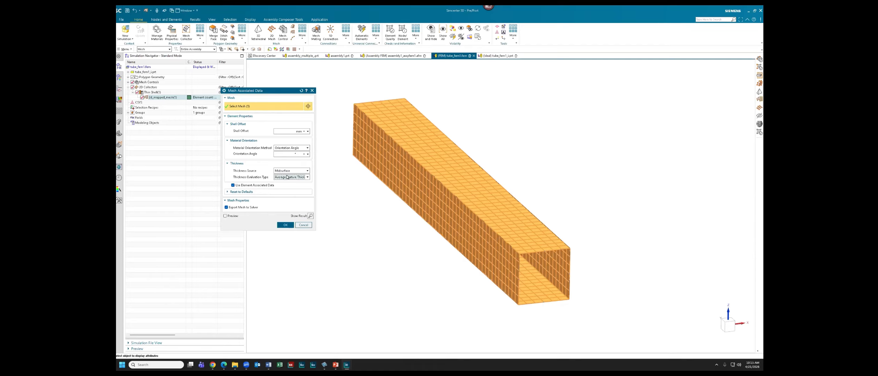
# Step: Read the help page on the Mesh Associated Data dialog's Thickness Source and Thickness Evaluation Type options, and return to the model
pyautogui.click(307, 91)
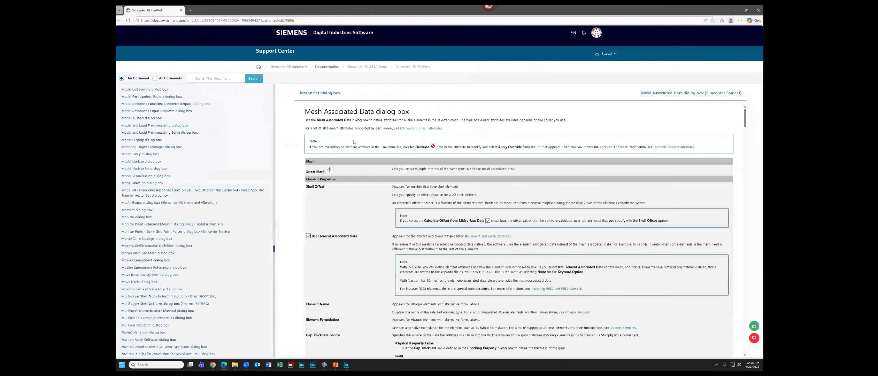
pyautogui.scroll(-5, 441, 199)
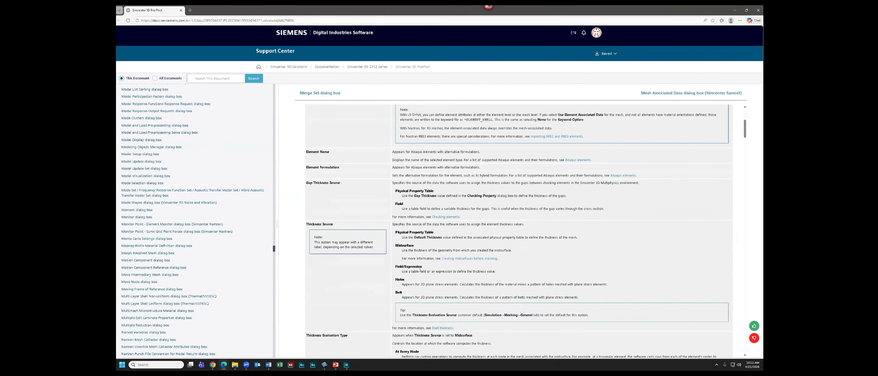
pyautogui.scroll(-5, 420, 270)
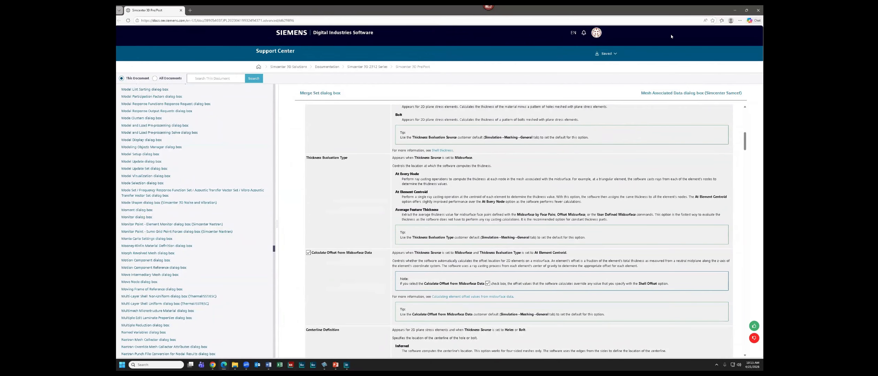
pyautogui.click(735, 10)
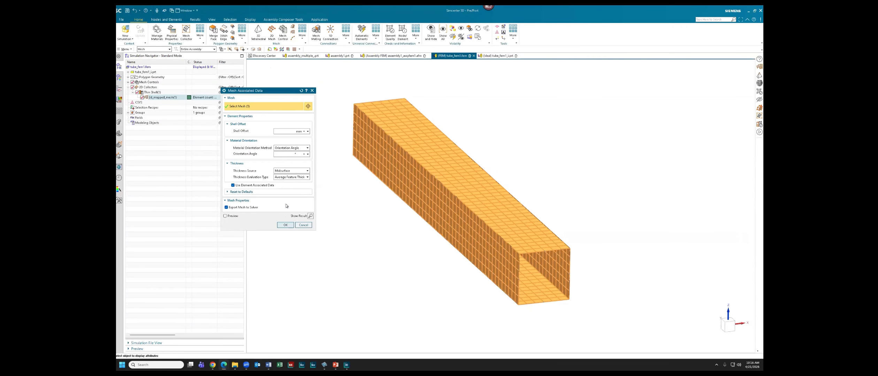
# Step: Choose Average Feature Thickness as the evaluation type again and apply the mesh associated data
pyautogui.click(289, 178)
pyautogui.click(288, 191)
pyautogui.click(285, 225)
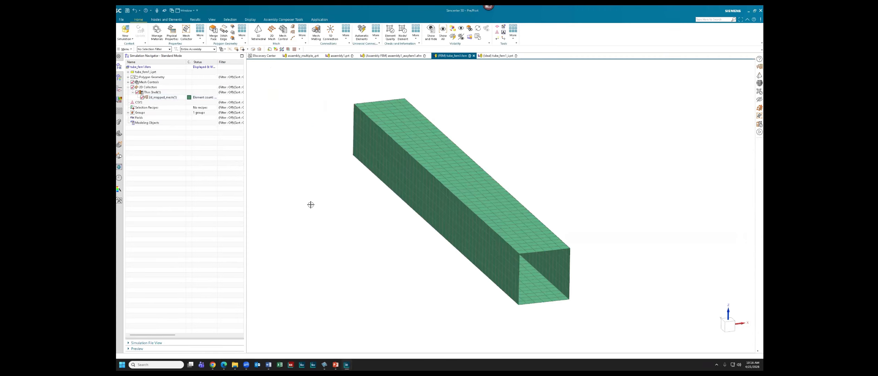
# Step: Preview the solver syntax of 2d_mapped_mesh(1) and examine the nodal thickness fields on the CQUAD4 element entries
pyautogui.rightClick(175, 98)
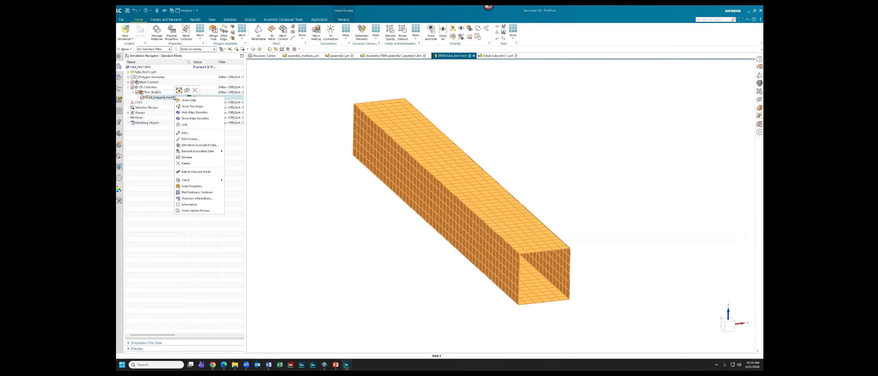
pyautogui.click(196, 210)
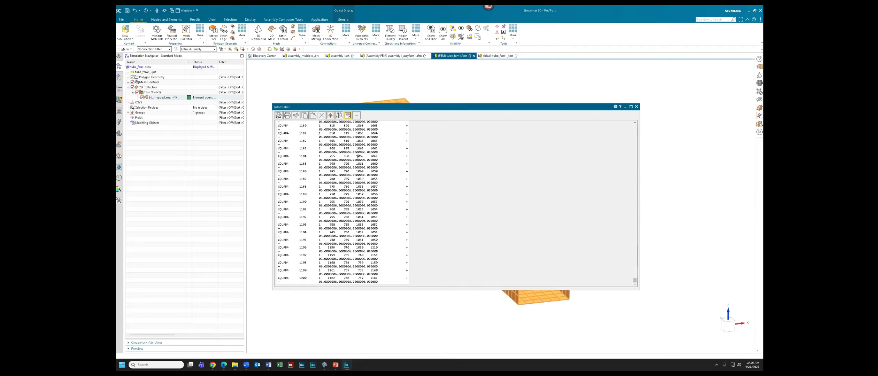
pyautogui.moveTo(377, 156); pyautogui.dragTo(333, 161)
pyautogui.click(338, 166)
pyautogui.doubleClick(279, 155)
pyautogui.click(301, 159)
pyautogui.moveTo(318, 159); pyautogui.dragTo(376, 159)
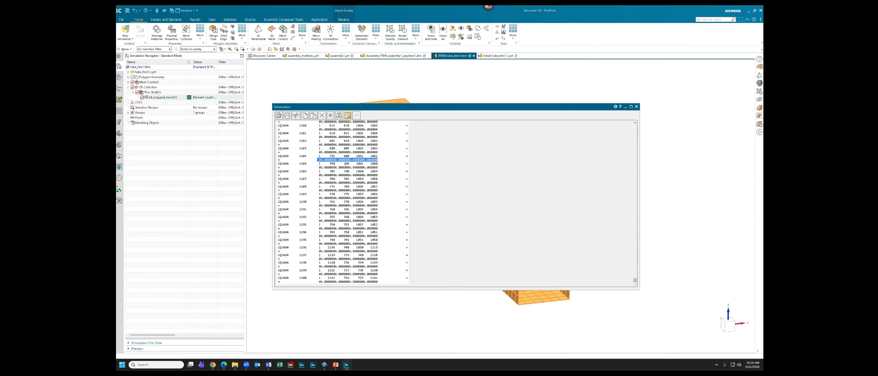
pyautogui.click(327, 160)
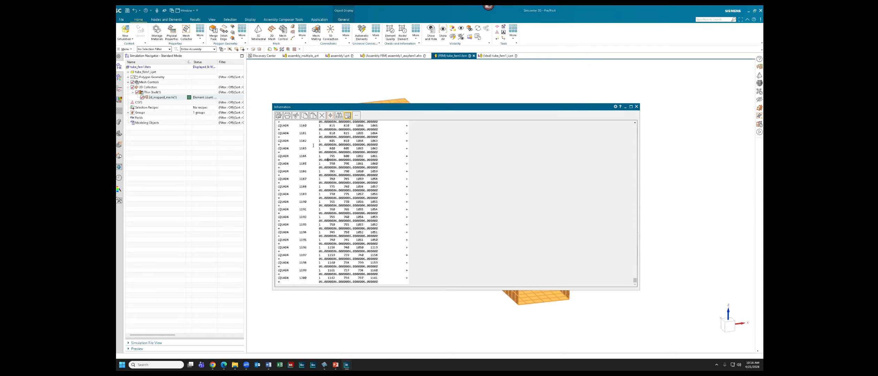
pyautogui.click(637, 106)
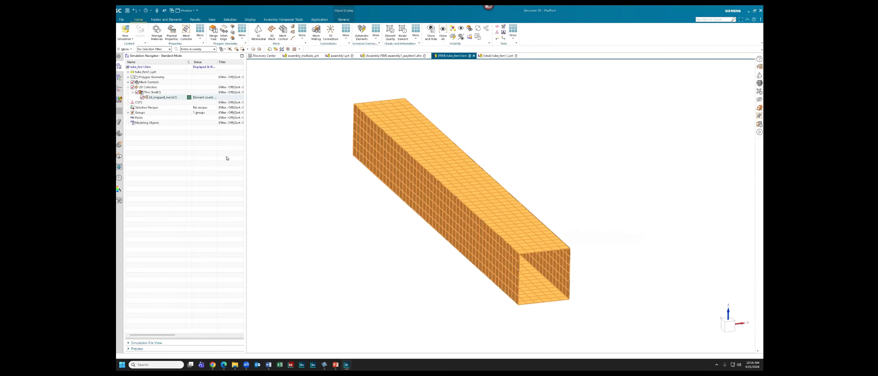
pyautogui.click(215, 160)
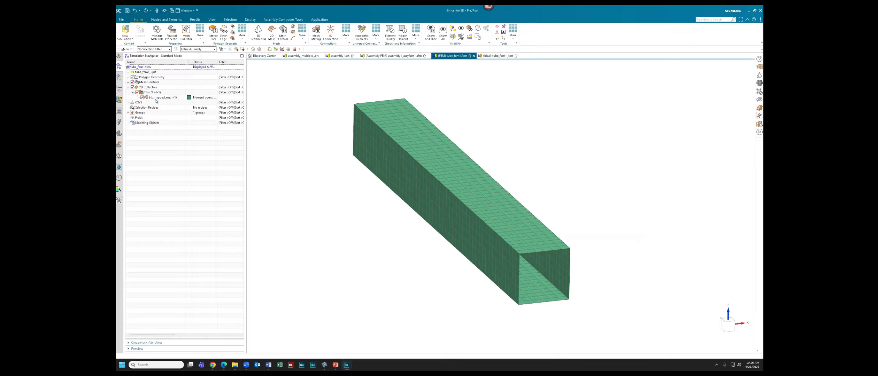
# Step: Try to choose a material for Material 1 in the PSHELL property of the thin shell collector
pyautogui.rightClick(156, 94)
pyautogui.click(171, 104)
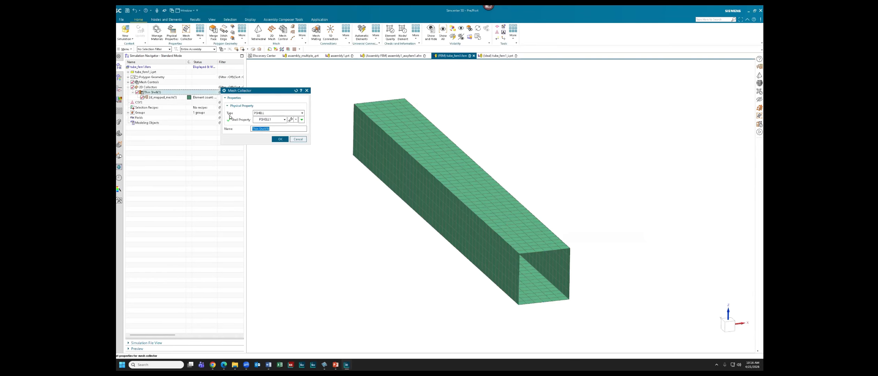
pyautogui.click(290, 119)
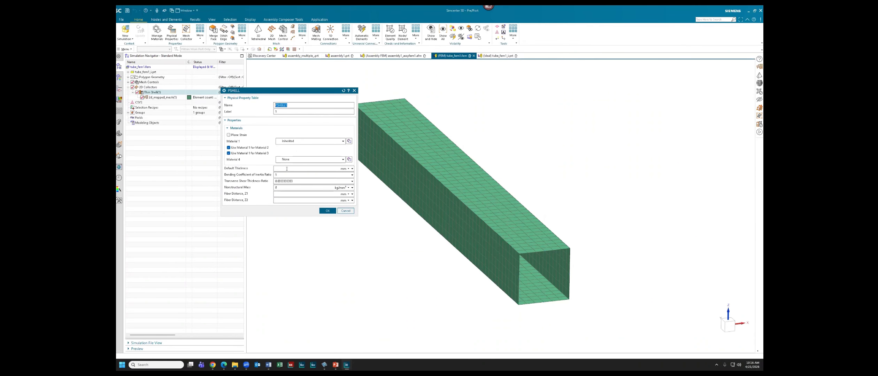
pyautogui.click(311, 141)
pyautogui.click(348, 141)
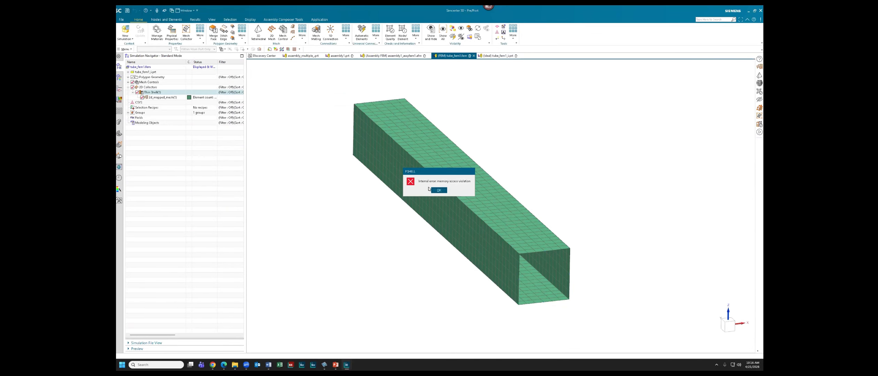
pyautogui.click(437, 190)
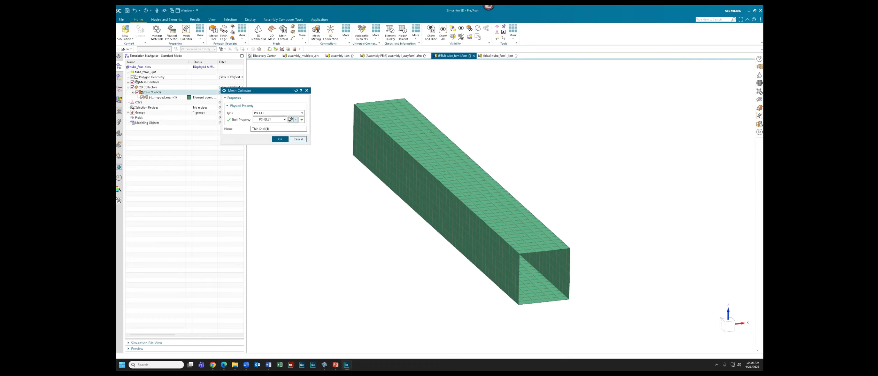
pyautogui.click(297, 139)
# Step: Reopen the thin shell collector's shell property, retry the Material 1 selection, and cancel out of the edit
pyautogui.rightClick(176, 92)
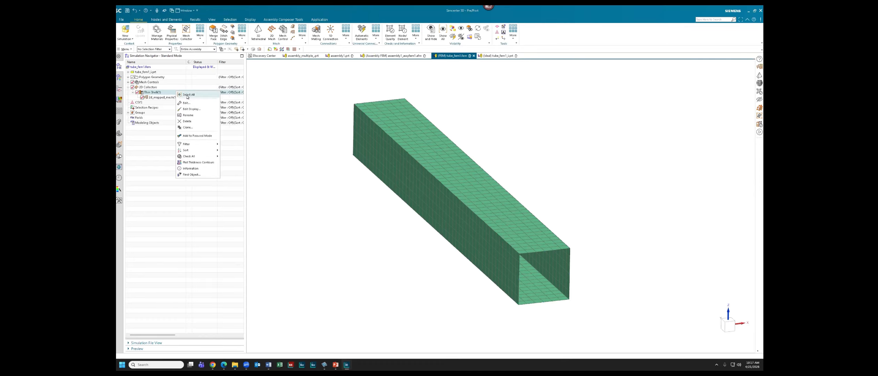
pyautogui.click(185, 101)
pyautogui.click(292, 120)
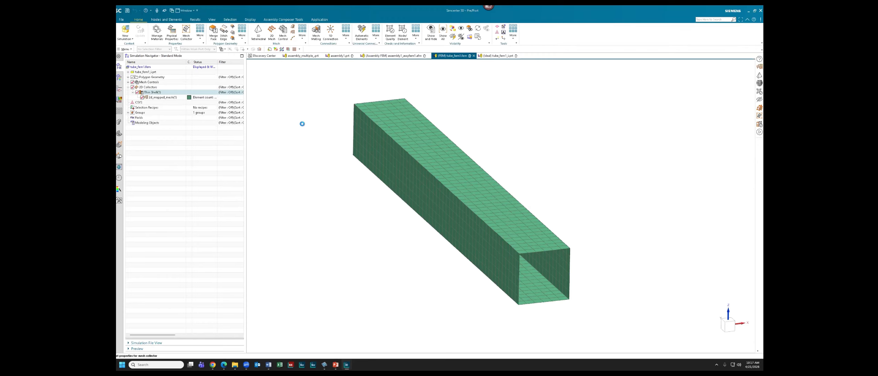
pyautogui.click(343, 141)
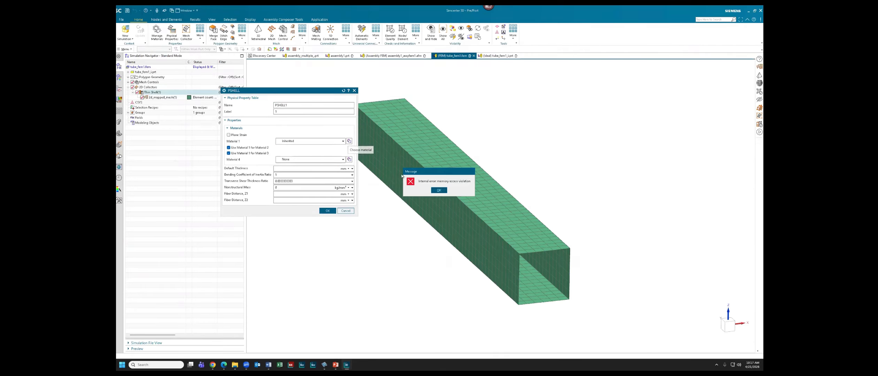
pyautogui.click(434, 190)
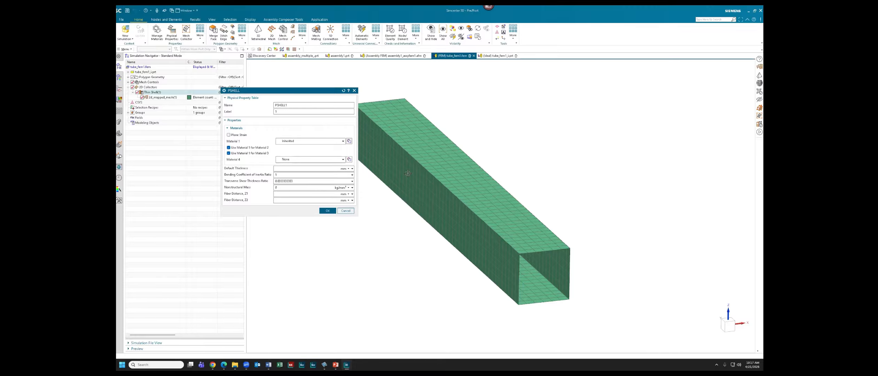
pyautogui.press('Escape')
pyautogui.click(298, 139)
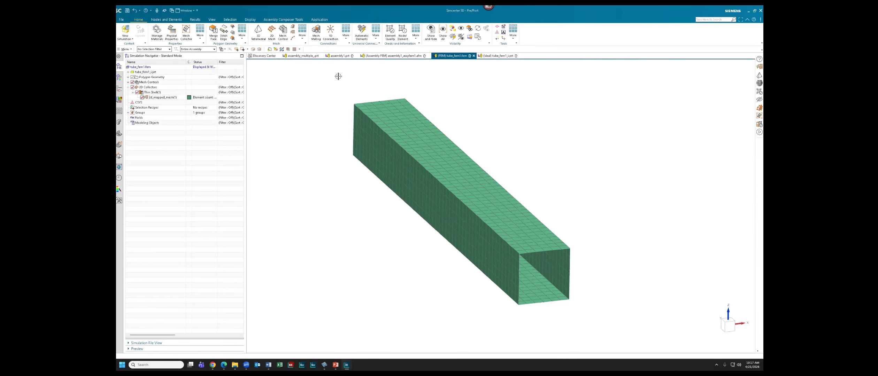
# Step: Switch to the assembly FEM assembly1_assyfem1.afm and expand its tube_fem1.fem component to examine the twelve tube meshes
pyautogui.click(389, 56)
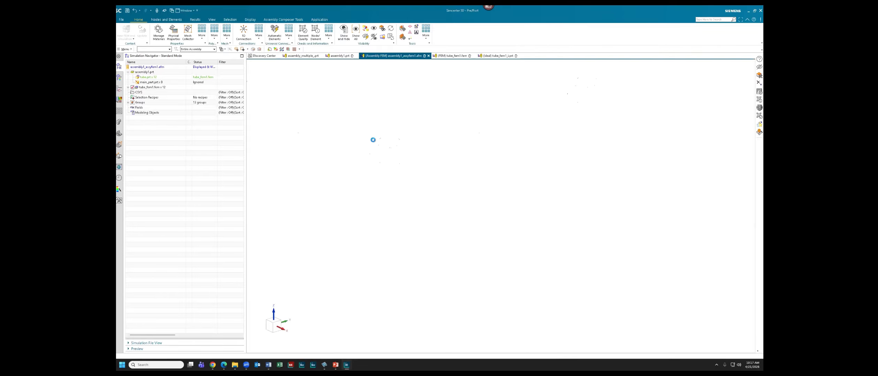
pyautogui.keyDown('shift'); pyautogui.moveTo(411, 164); pyautogui.dragTo(399, 157, button='middle'); pyautogui.keyUp('shift')
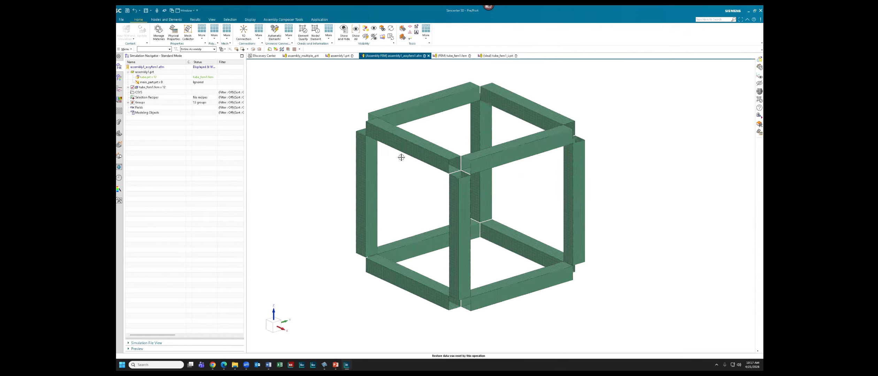
pyautogui.keyDown('shift'); pyautogui.moveTo(404, 160); pyautogui.dragTo(401, 160, button='middle'); pyautogui.keyUp('shift')
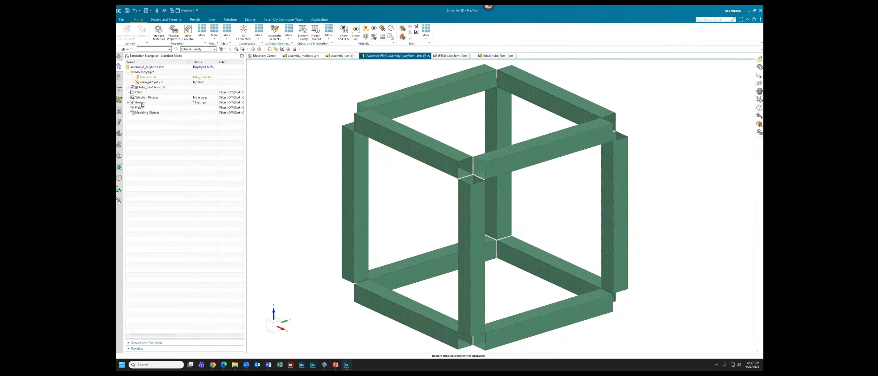
pyautogui.click(128, 88)
pyautogui.click(165, 87)
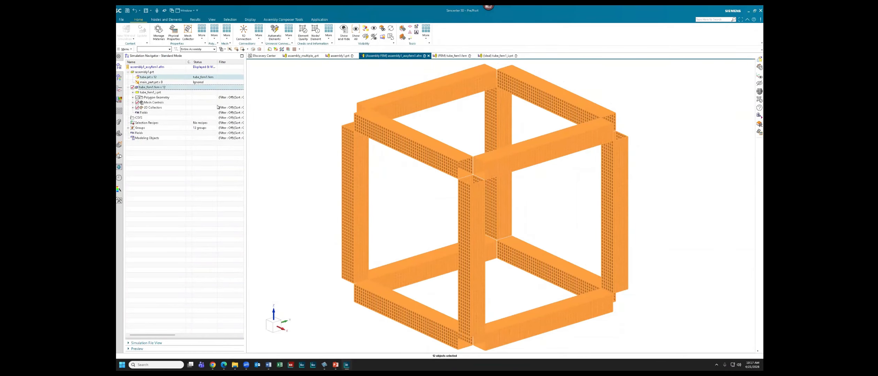
pyautogui.press('Escape')
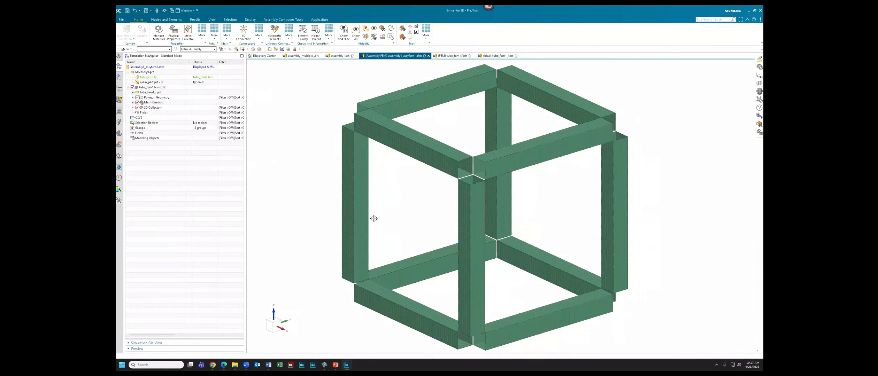
# Step: Run an Element Edges check for free edges on the displayed elements and generate the element outlines
pyautogui.click(329, 32)
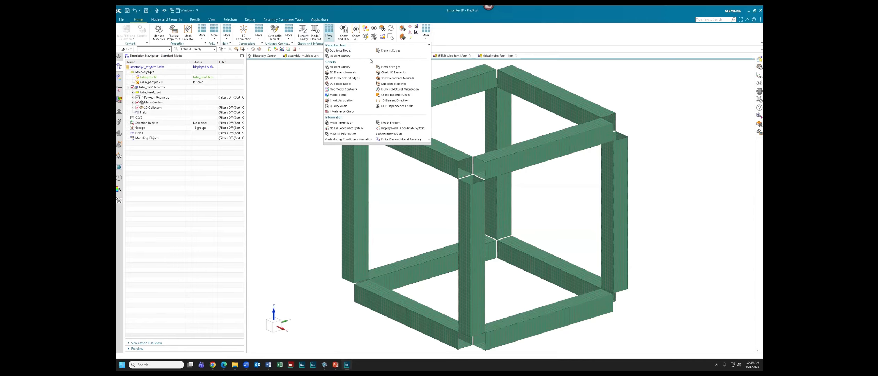
pyautogui.click(388, 51)
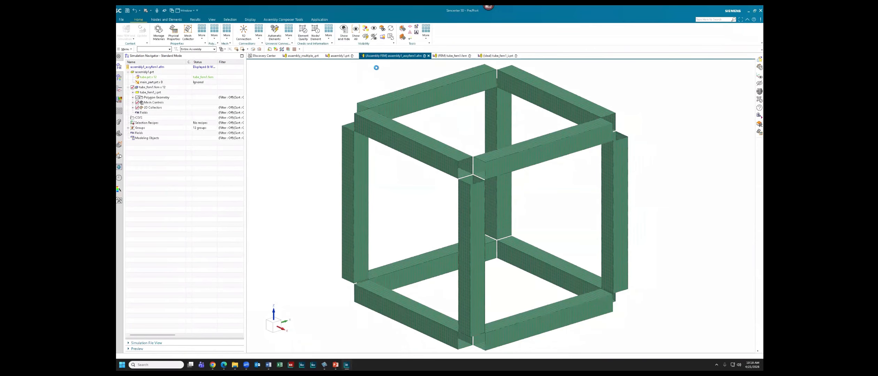
pyautogui.click(237, 107)
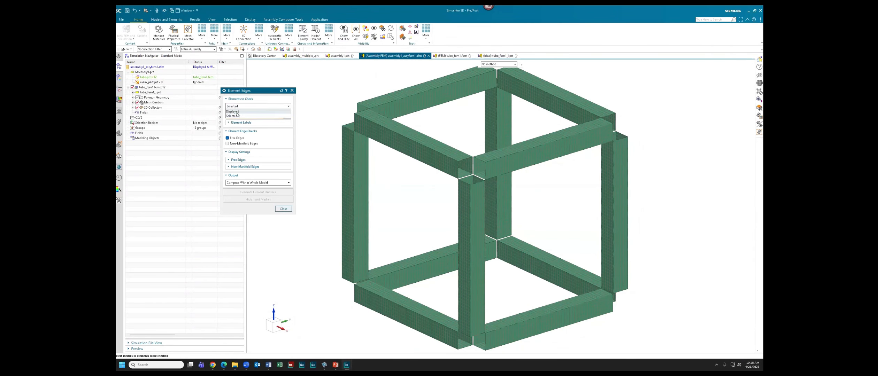
pyautogui.click(244, 115)
pyautogui.click(266, 176)
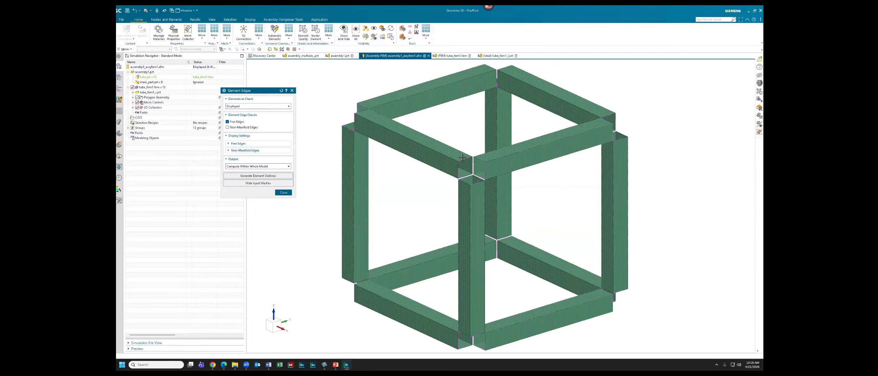
# Step: Examine the free-edge outlines at the corners where the tube meshes meet, and close the Element Edges check
pyautogui.scroll(6, 462, 158)
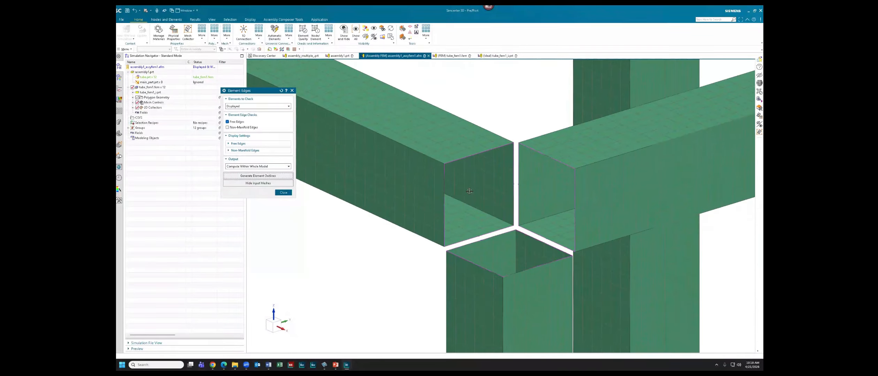
pyautogui.scroll(-4, 490, 246)
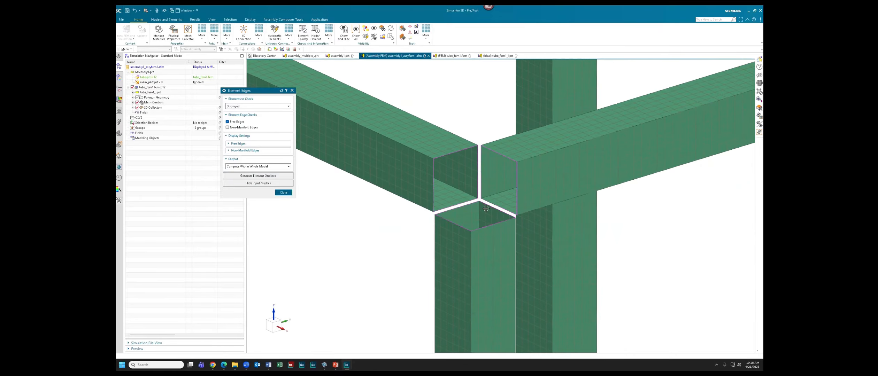
pyautogui.scroll(-3, 439, 188)
pyautogui.keyDown('shift'); pyautogui.moveTo(452, 188); pyautogui.dragTo(513, 206, button='middle'); pyautogui.keyUp('shift')
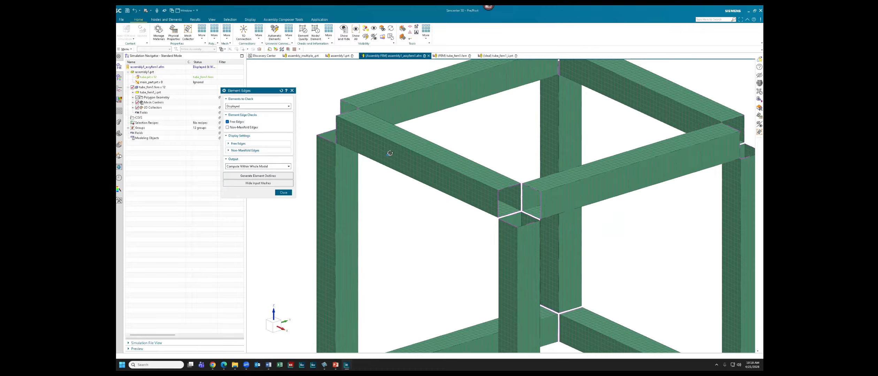
pyautogui.moveTo(389, 154)
pyautogui.mouseDown(button='middle')
pyautogui.moveTo(413, 155)
pyautogui.moveTo(386, 156)
pyautogui.mouseUp(button='middle')
pyautogui.scroll(-4, 405, 162)
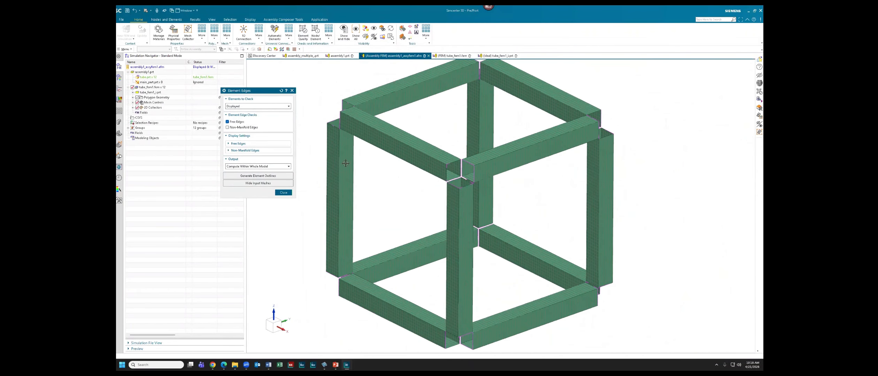
pyautogui.click(283, 192)
pyautogui.keyDown('shift'); pyautogui.moveTo(382, 198); pyautogui.dragTo(369, 198, button='middle'); pyautogui.keyUp('shift')
pyautogui.scroll(-2, 376, 197)
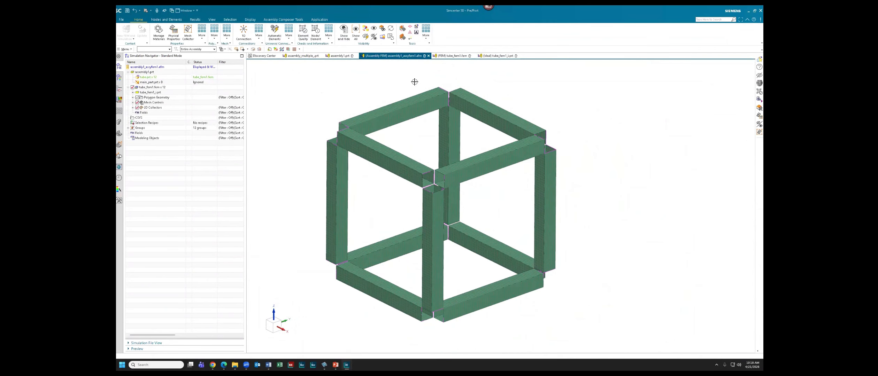
# Step: Switch to the tube_fem1.fem FEM and open Save As for it
pyautogui.click(432, 57)
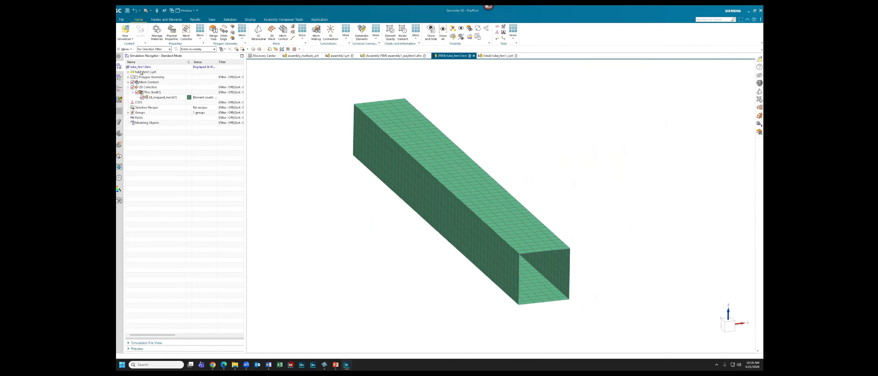
pyautogui.click(122, 20)
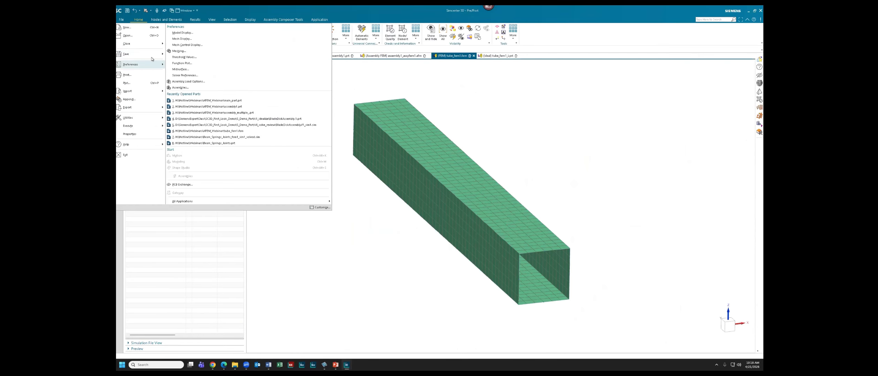
pyautogui.moveTo(155, 57)
pyautogui.click(184, 54)
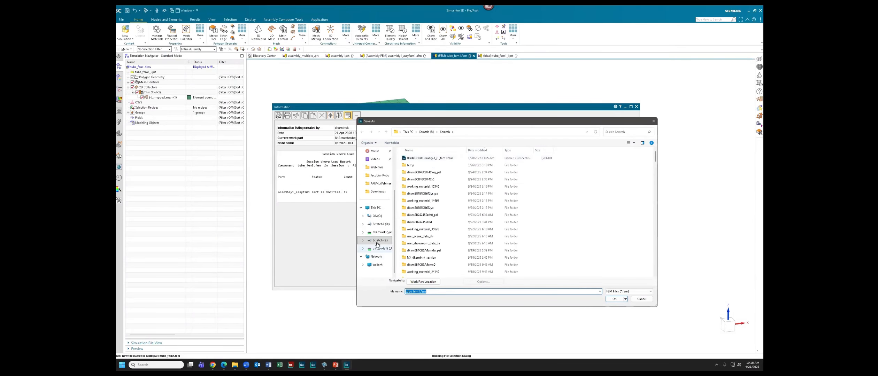
# Step: Try to save the FEM under the name tube_fem1.fem in the Hotline\Webinars\AFEM_Webinar\tube folder
pyautogui.click(390, 231)
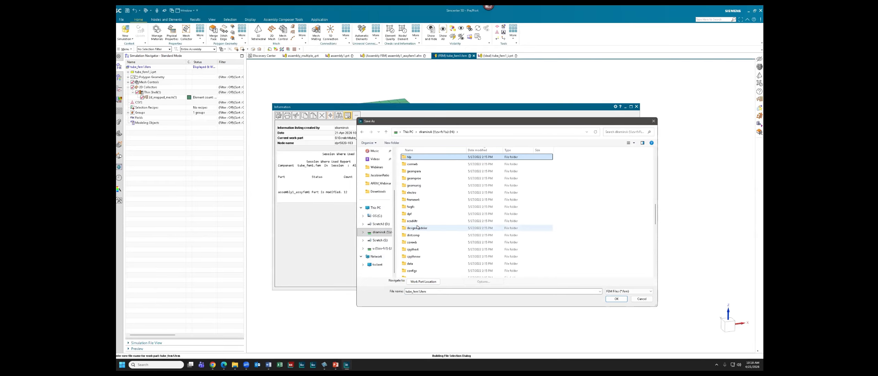
pyautogui.press('w')
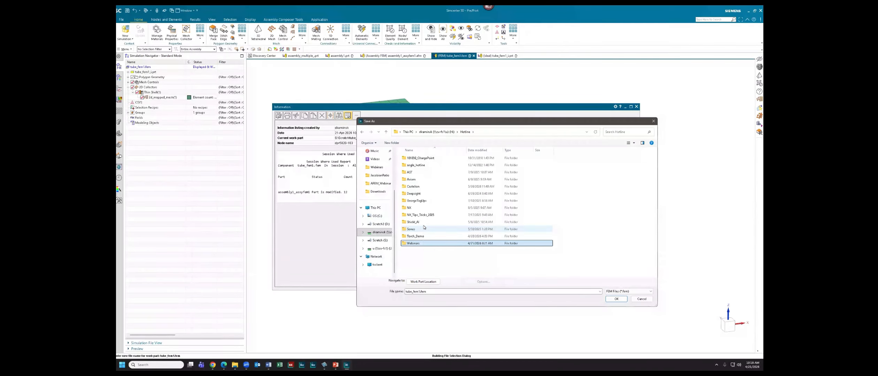
pyautogui.press('Return')
pyautogui.doubleClick(421, 159)
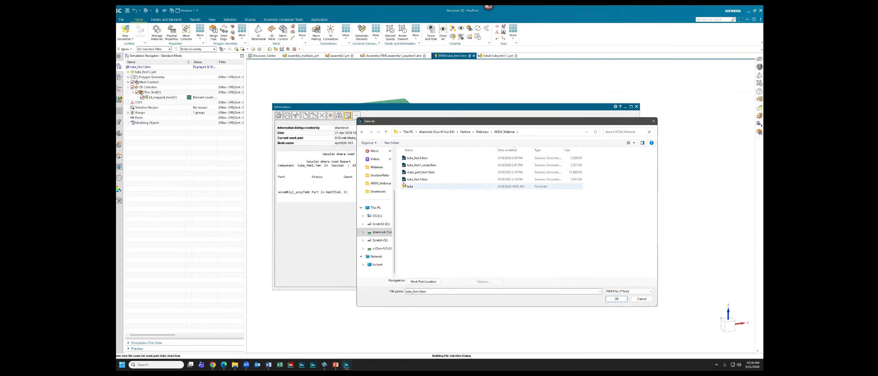
pyautogui.doubleClick(512, 187)
pyautogui.click(615, 299)
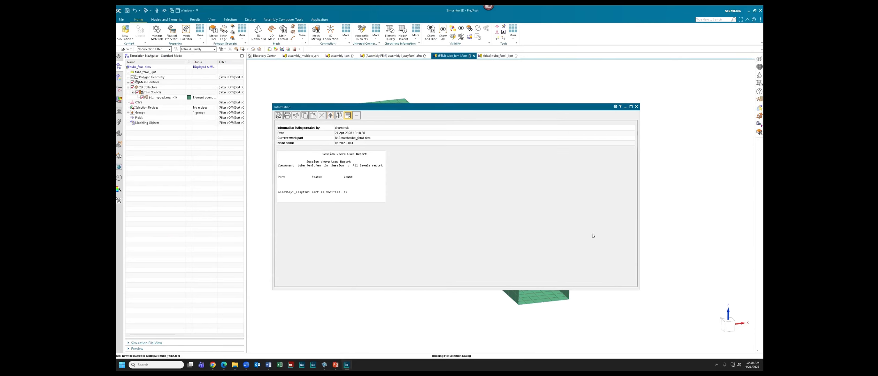
pyautogui.click(439, 190)
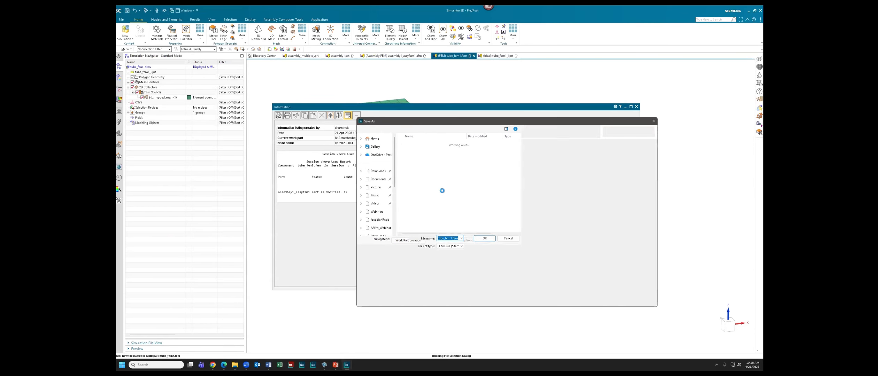
# Step: Save the tube FEM as tube_fem2.fem in the Hotline\Webinars\AFEM_Webinar\tube folder
pyautogui.click(420, 292)
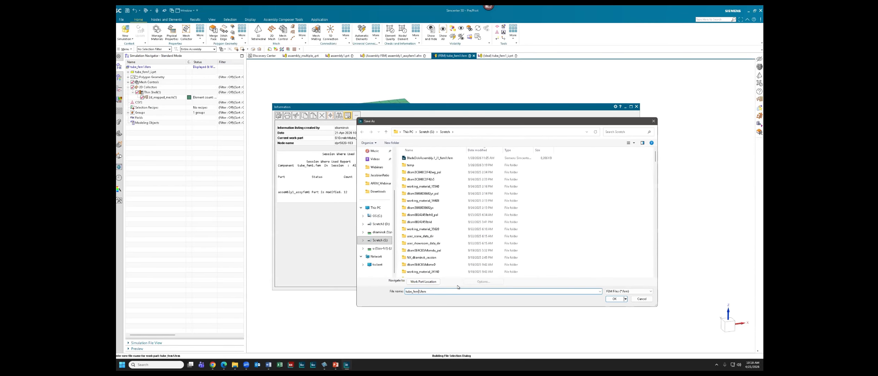
pyautogui.click(381, 232)
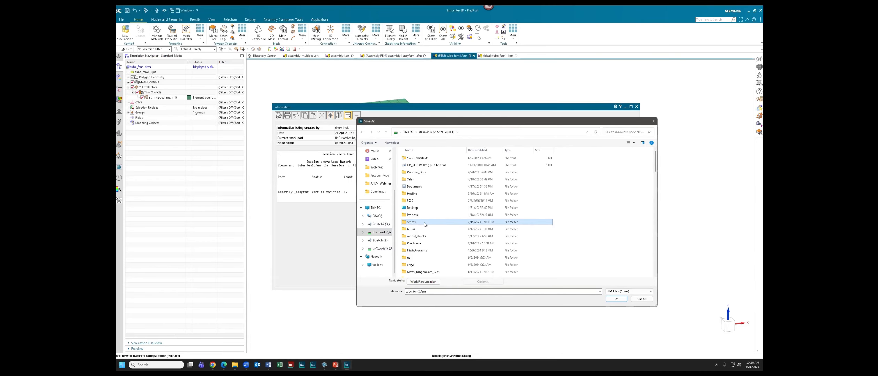
pyautogui.write('ho')
pyautogui.press('Return')
pyautogui.click(426, 224)
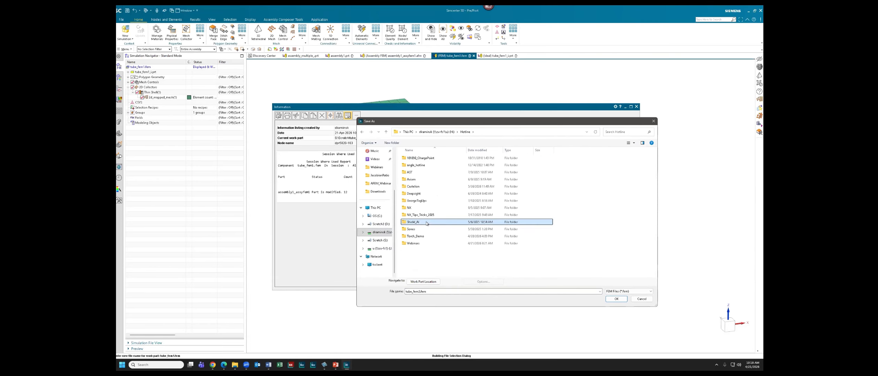
pyautogui.doubleClick(414, 244)
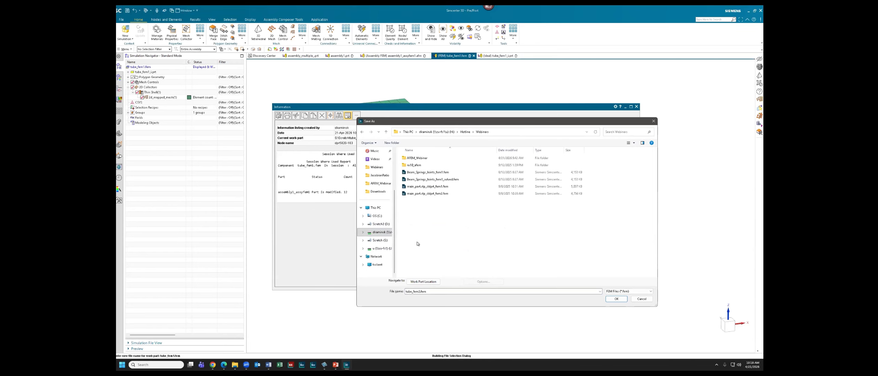
pyautogui.doubleClick(418, 158)
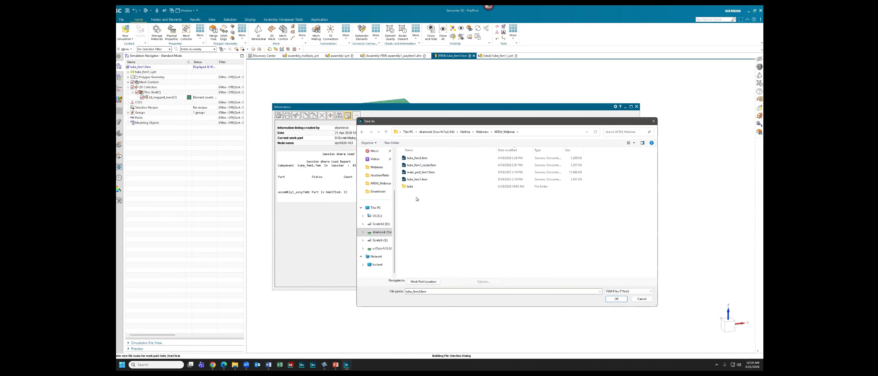
pyautogui.doubleClick(411, 187)
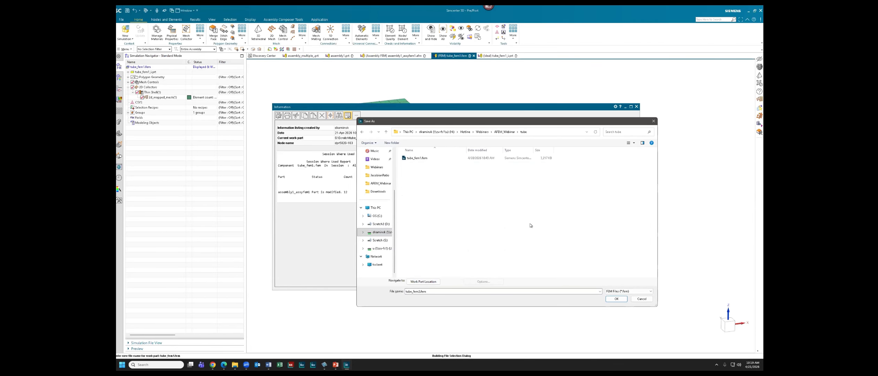
pyautogui.click(616, 299)
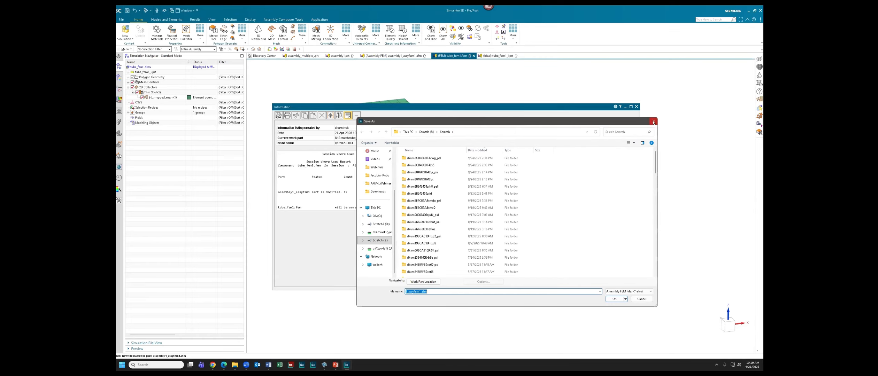
# Step: Skip renaming the assembly FEM, continue the Save As without saving it, and close the where-used report
pyautogui.click(641, 299)
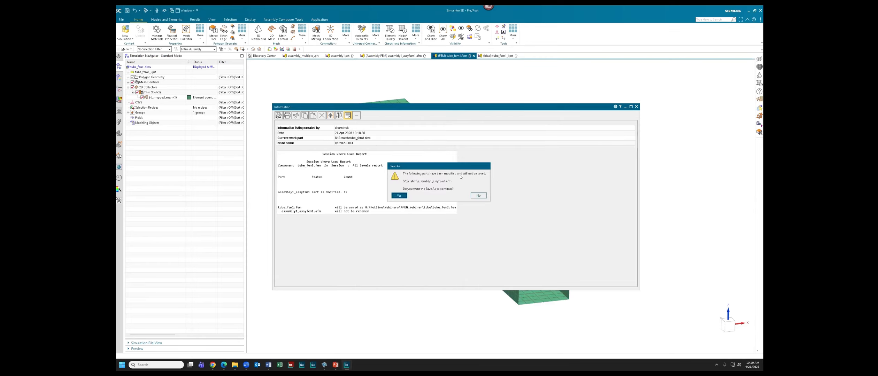
pyautogui.click(400, 196)
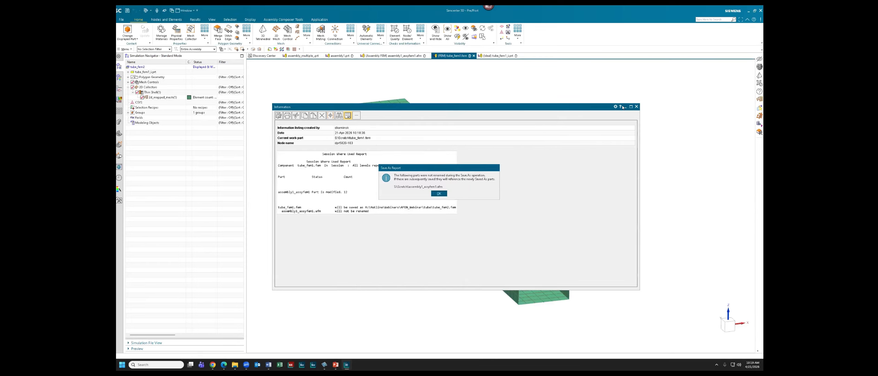
pyautogui.click(439, 193)
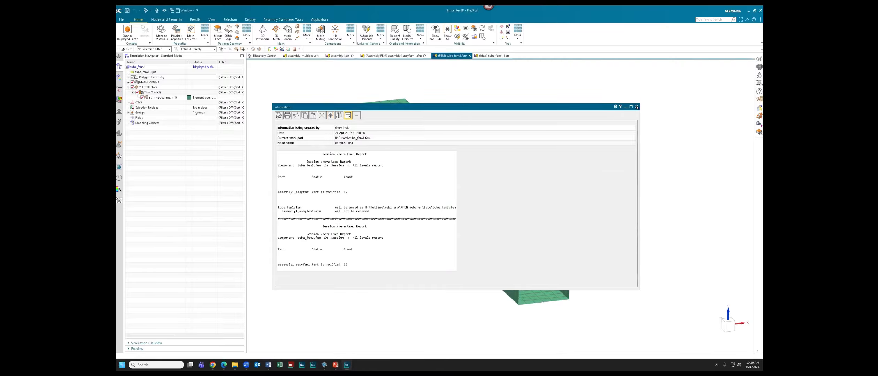
pyautogui.click(637, 107)
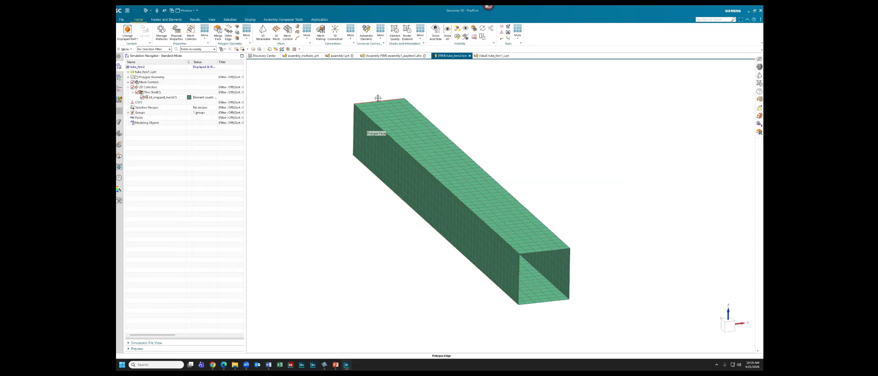
# Step: Switch to assembly1_assyfem1.afm and set its assembly load options to load part versions From Search Folders
pyautogui.click(393, 55)
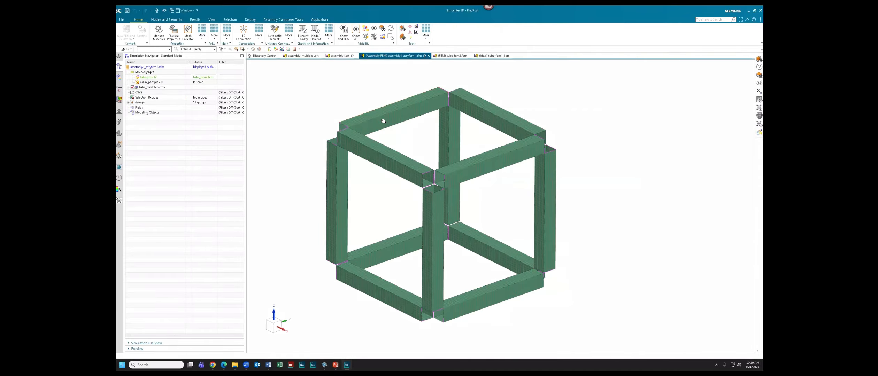
pyautogui.keyDown('shift'); pyautogui.moveTo(382, 119); pyautogui.dragTo(377, 127, button='middle'); pyautogui.keyUp('shift')
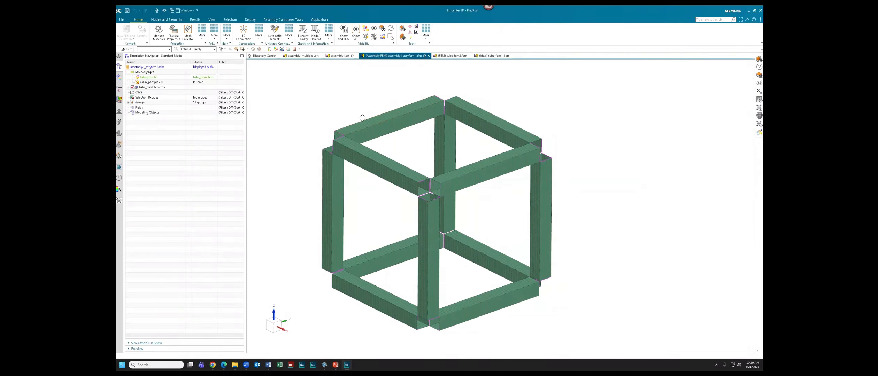
pyautogui.click(121, 20)
pyautogui.click(195, 61)
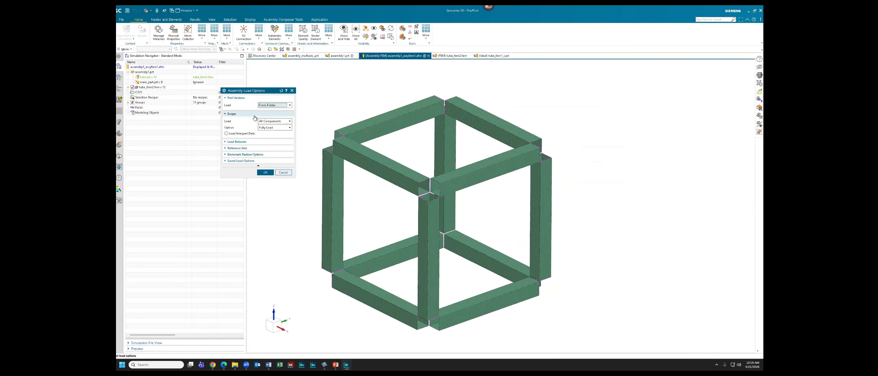
pyautogui.click(274, 105)
pyautogui.click(272, 119)
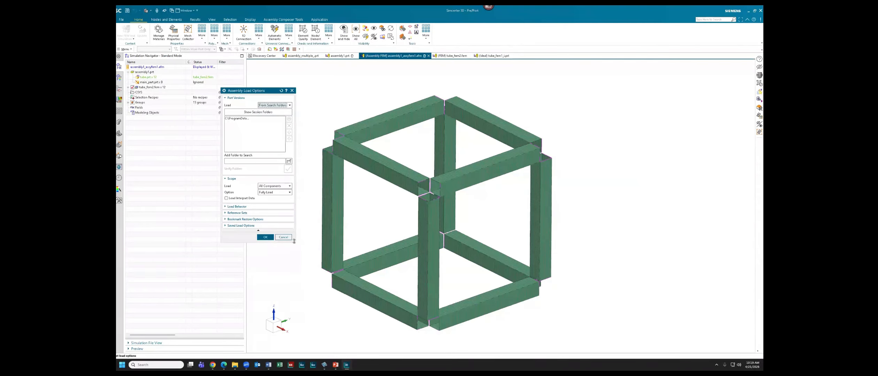
# Step: Enlarge the load options dialog and add the Hotline\Webinars\AFEM_Webinar\tube folder to the search folders
pyautogui.moveTo(299, 269); pyautogui.dragTo(298, 271)
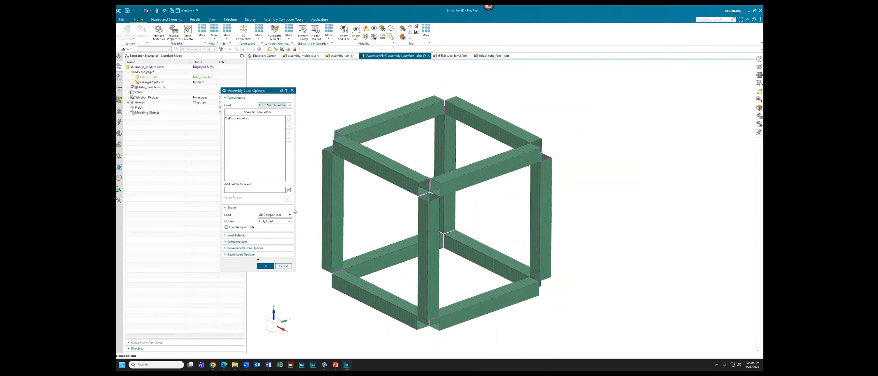
pyautogui.moveTo(294, 208); pyautogui.dragTo(327, 208)
pyautogui.click(321, 191)
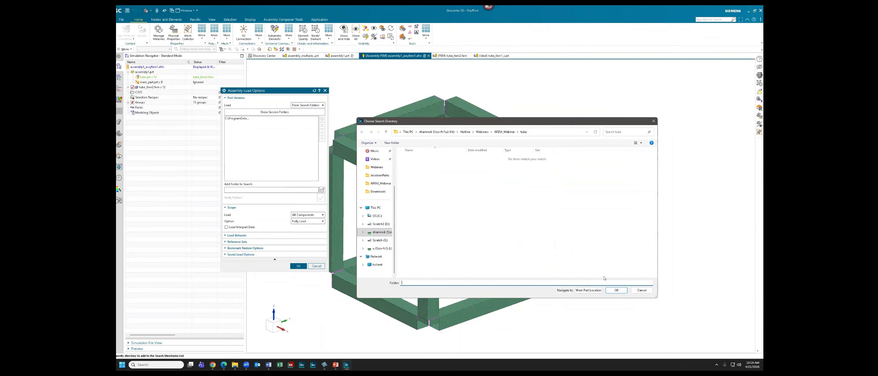
pyautogui.click(616, 290)
pyautogui.click(278, 119)
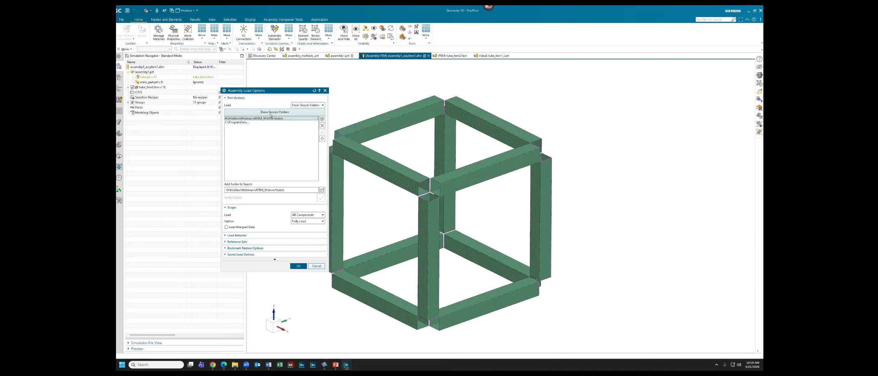
# Step: Set the assembly load scope to All Components with the Fully Load option and apply the load options
pyautogui.click(297, 222)
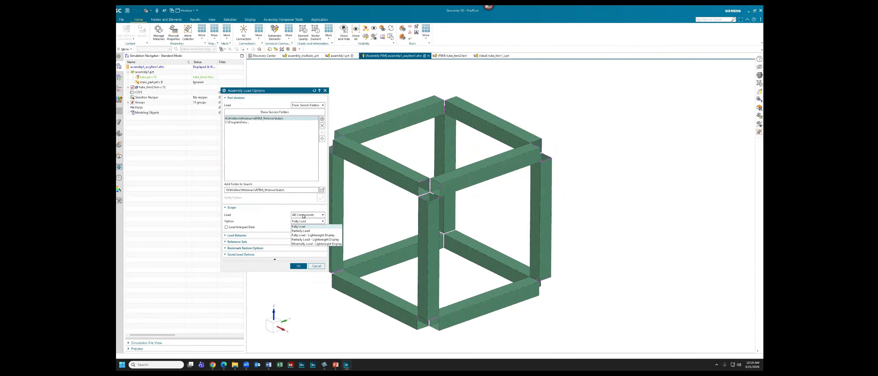
pyautogui.click(303, 217)
pyautogui.click(303, 216)
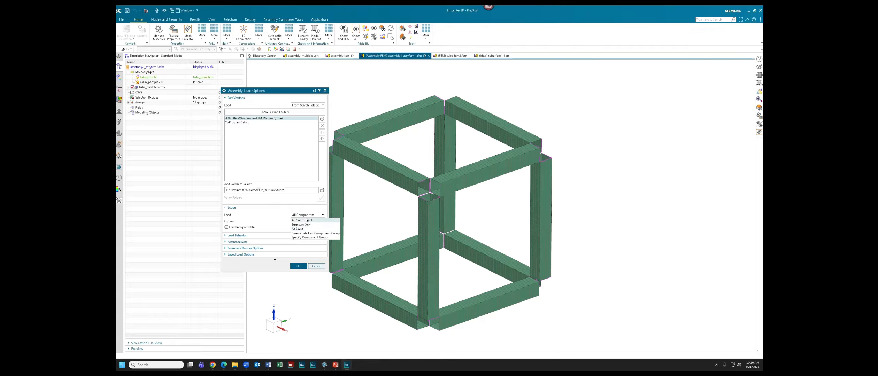
pyautogui.click(314, 220)
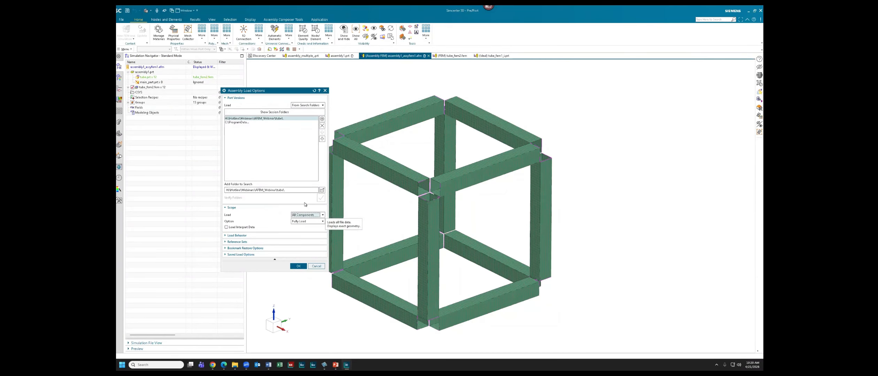
pyautogui.click(302, 222)
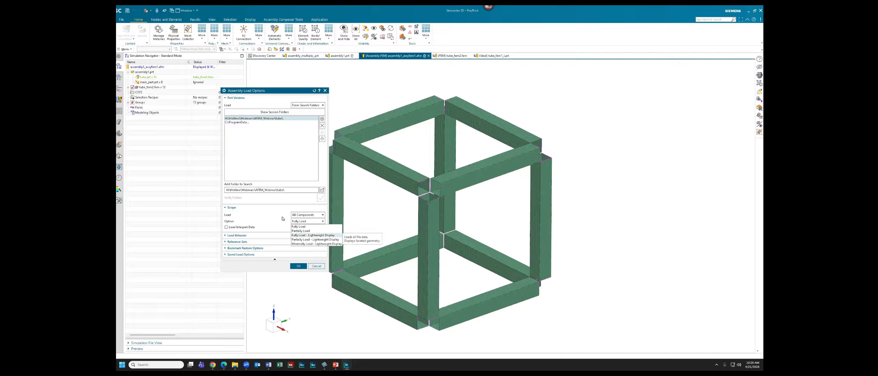
pyautogui.click(302, 227)
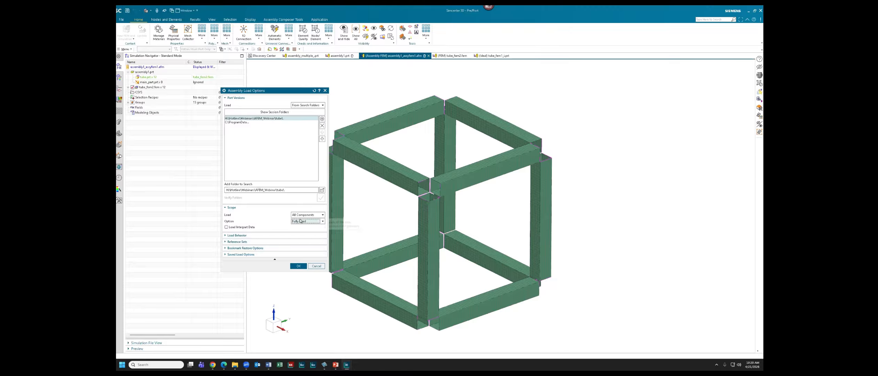
pyautogui.click(298, 266)
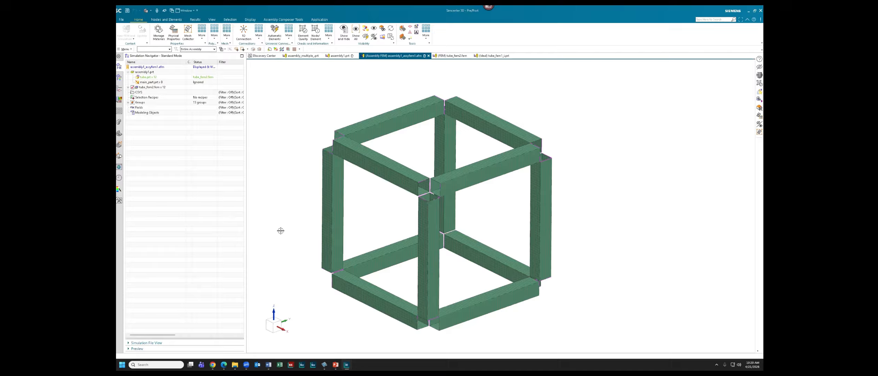
# Step: Unpack the ignored main_part.prt components in the assembly FEM and select all matching components
pyautogui.keyDown('shift'); pyautogui.moveTo(289, 211); pyautogui.dragTo(289, 219, button='middle'); pyautogui.keyUp('shift')
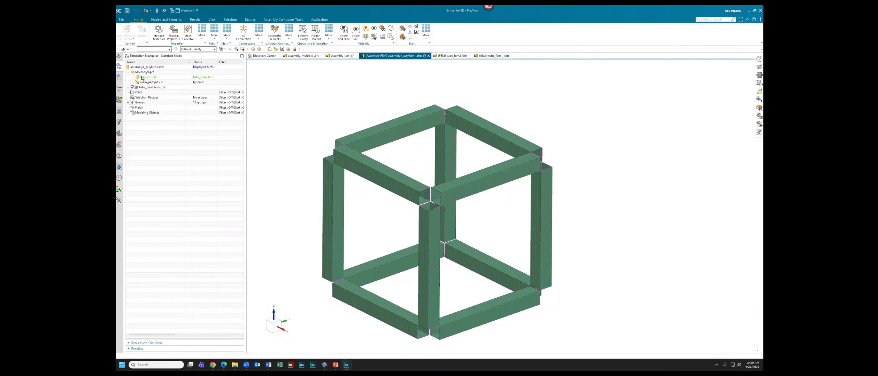
pyautogui.click(128, 87)
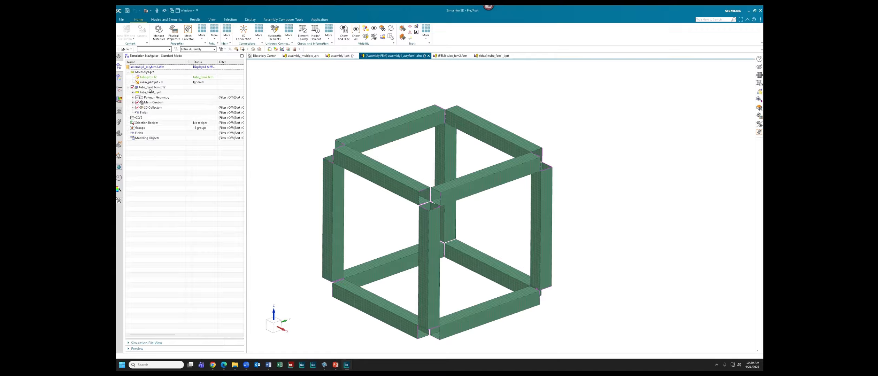
pyautogui.click(156, 82)
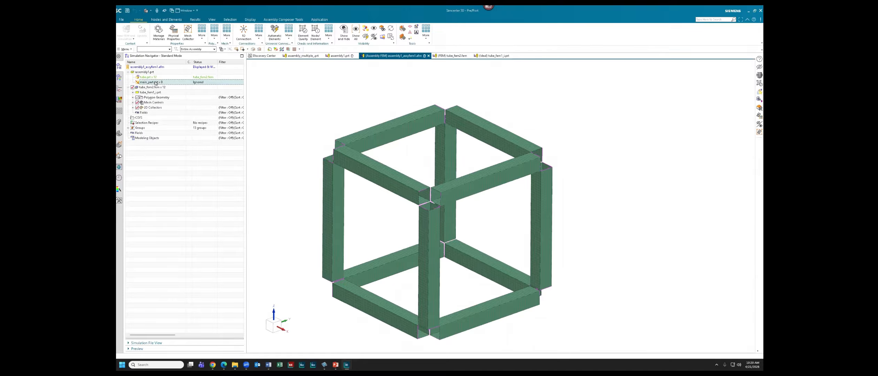
pyautogui.rightClick(141, 81)
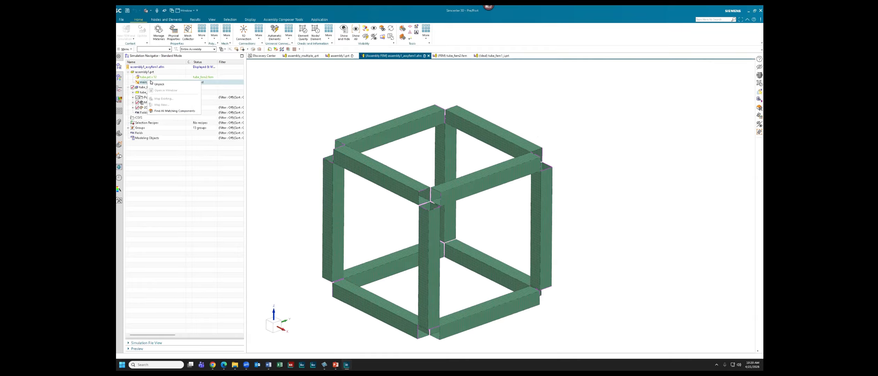
pyautogui.click(164, 91)
pyautogui.rightClick(165, 92)
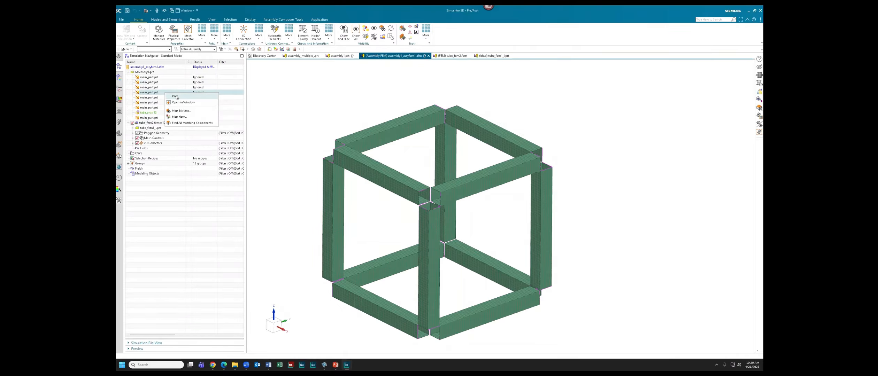
pyautogui.click(192, 123)
# Step: Map the selected main_part.prt components to a new Simcenter Nastran FEM in millimetres, keeping the suggested file name
pyautogui.rightClick(171, 90)
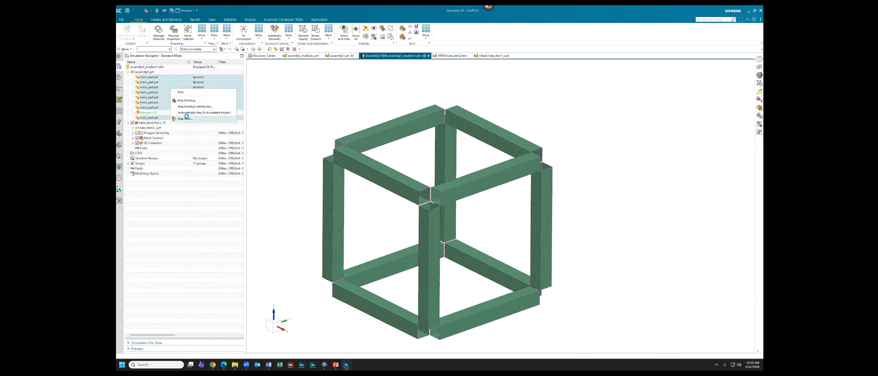
pyautogui.click(185, 118)
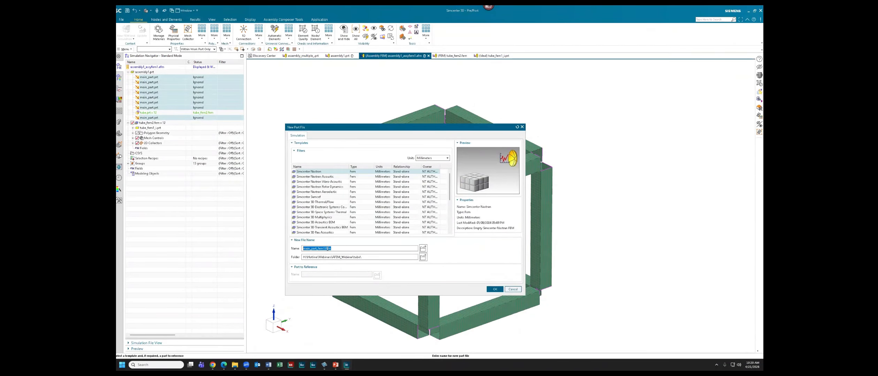
pyautogui.click(493, 289)
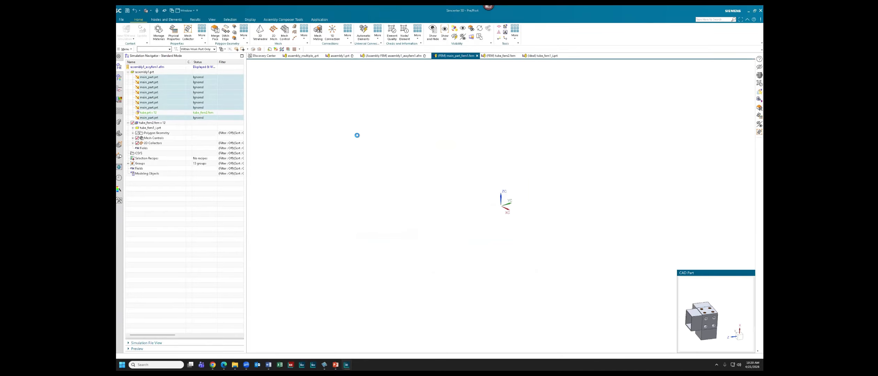
pyautogui.click(285, 282)
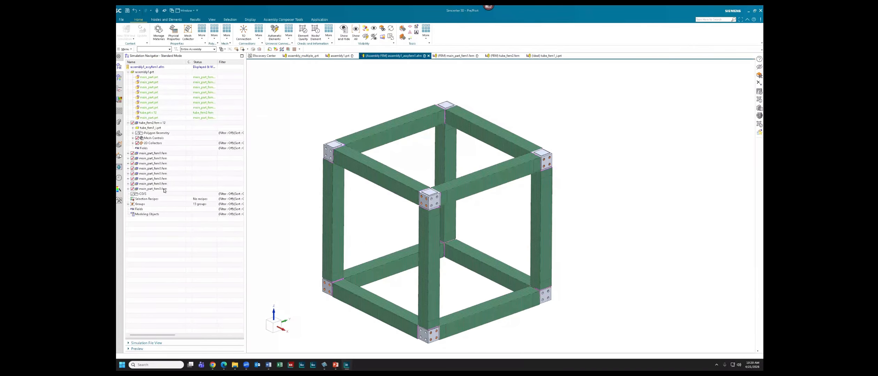
# Step: Open the newly mapped main part FEM in its own window and view the corner connector geometry
pyautogui.rightClick(160, 174)
pyautogui.click(185, 190)
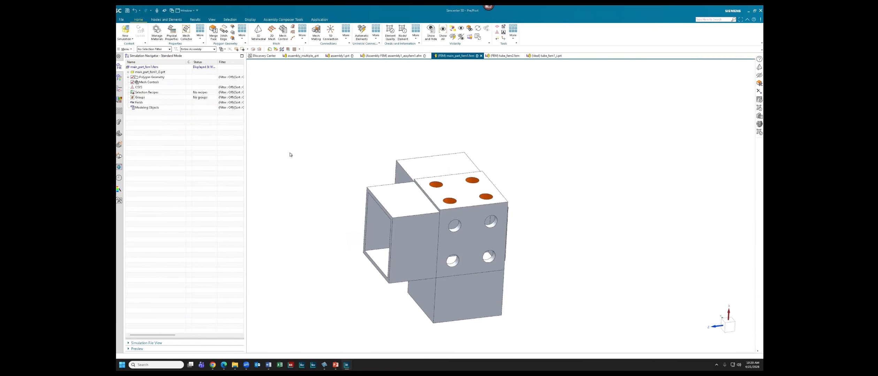
pyautogui.moveTo(347, 154); pyautogui.dragTo(290, 79, button='middle')
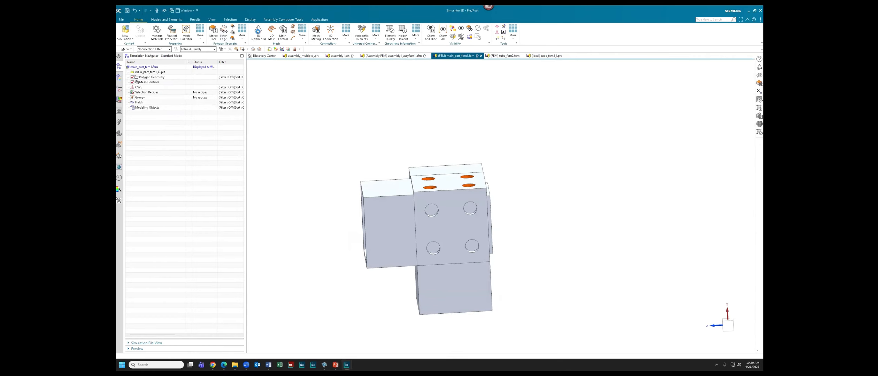
# Step: Create a 3D tetrahedral mesh with CTETRA(10) elements on the connector body
pyautogui.click(258, 31)
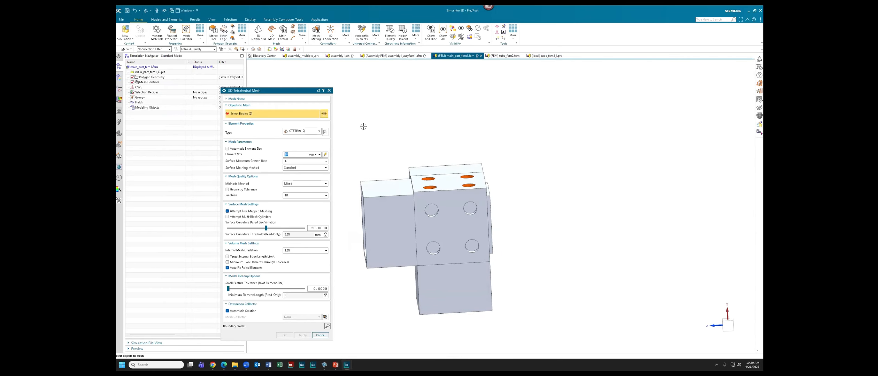
pyautogui.click(407, 217)
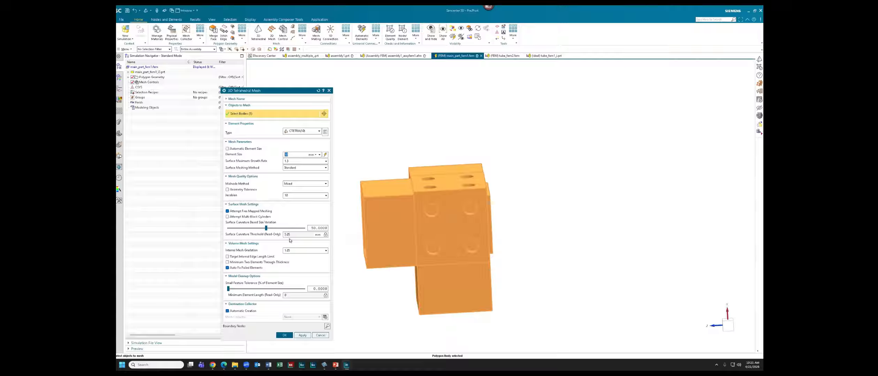
pyautogui.click(259, 263)
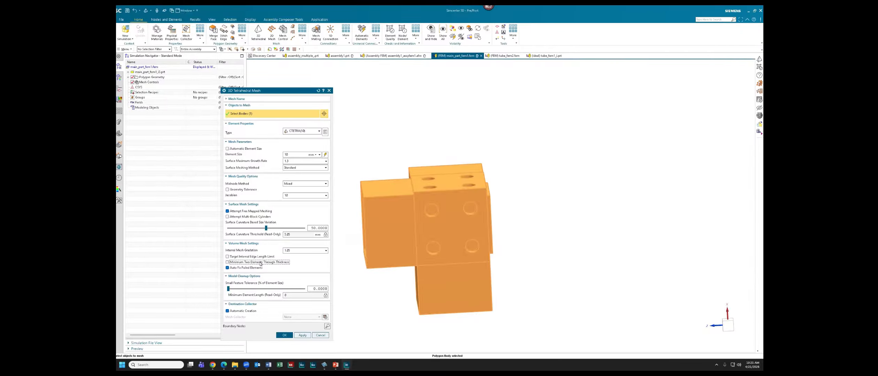
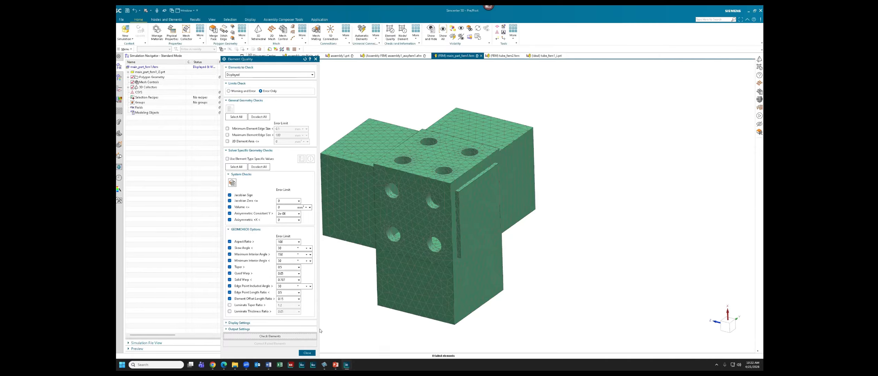
# Step: Close the element quality check, return to assembly1_assyfem1.afm and hide all geometry bodies so only the meshes display
pyautogui.click(306, 353)
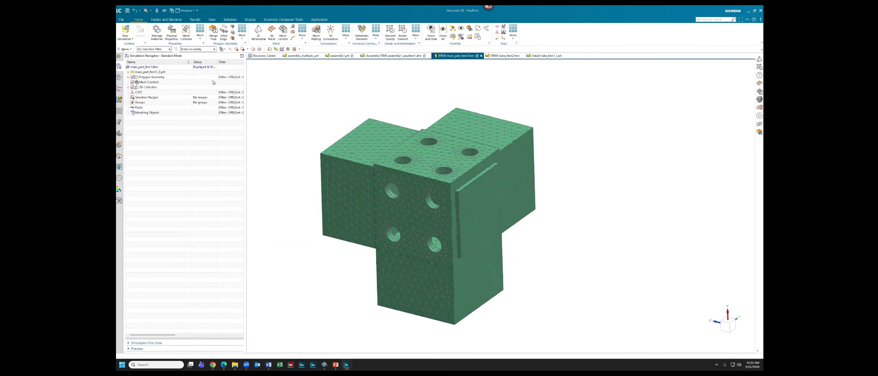
pyautogui.click(396, 57)
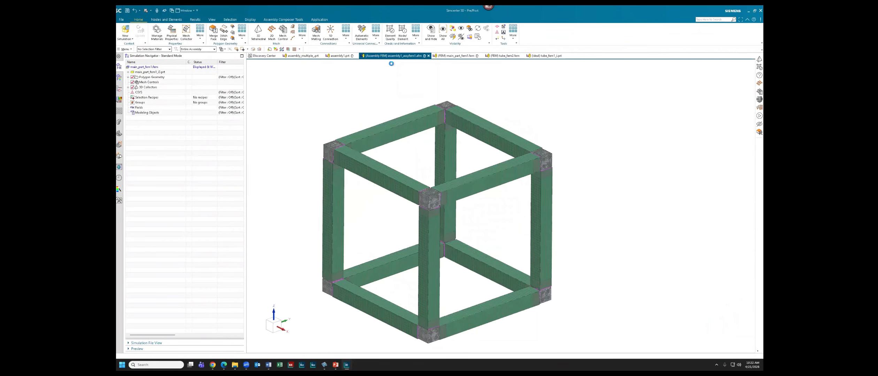
pyautogui.click(317, 104)
pyautogui.hotkey('ctrl', 'f')
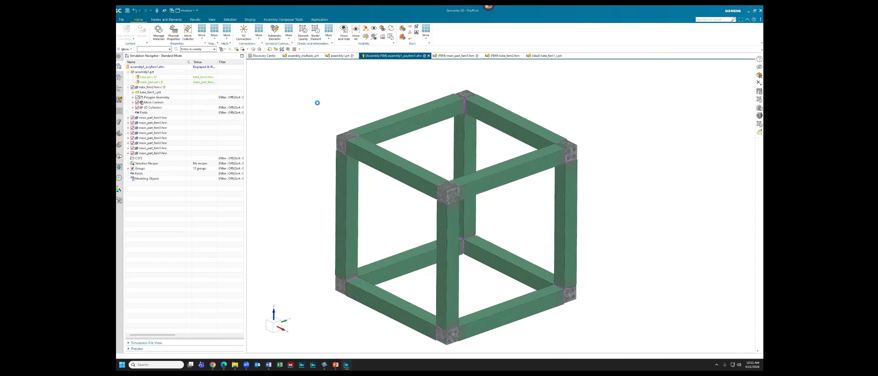
pyautogui.hotkey('ctrl', 'w')
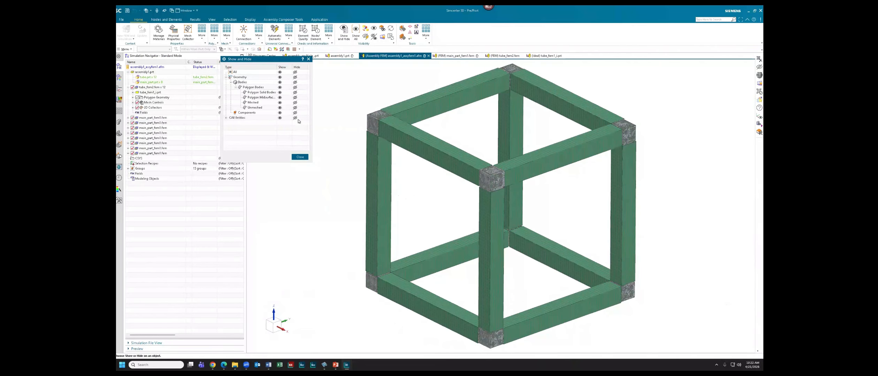
pyautogui.click(296, 82)
pyautogui.click(307, 158)
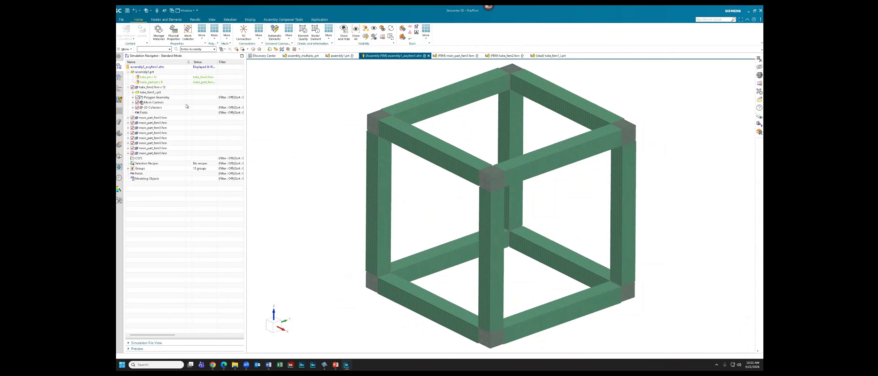
# Step: Pack the main part FEM components into one navigator entry and collapse the tube_fem2.fem branch
pyautogui.click(159, 118)
pyautogui.keyDown('shift'); pyautogui.click(157, 153); pyautogui.keyUp('shift')
pyautogui.rightClick(157, 154)
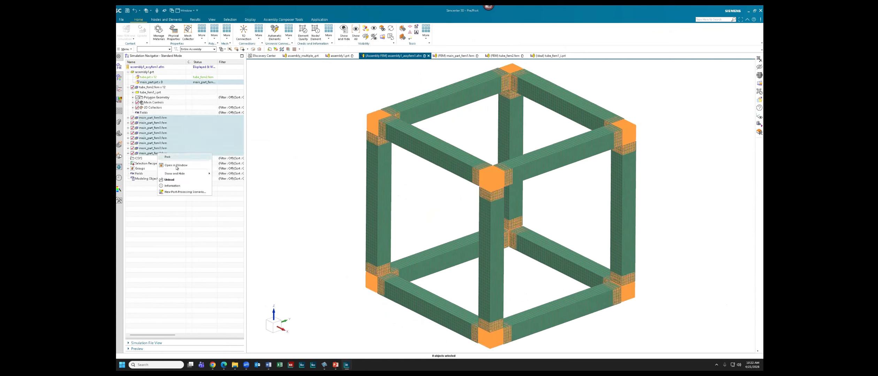
pyautogui.click(174, 158)
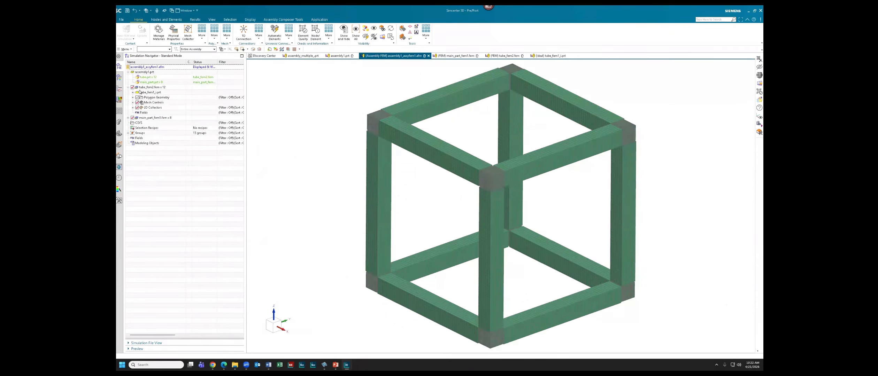
pyautogui.click(128, 87)
pyautogui.click(155, 92)
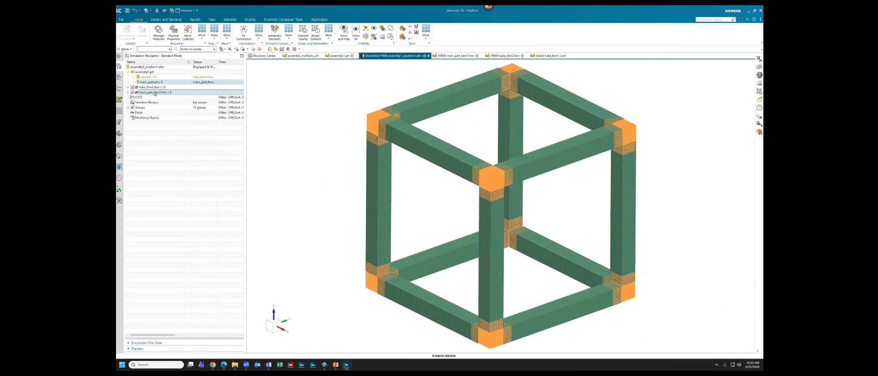
pyautogui.press('Escape')
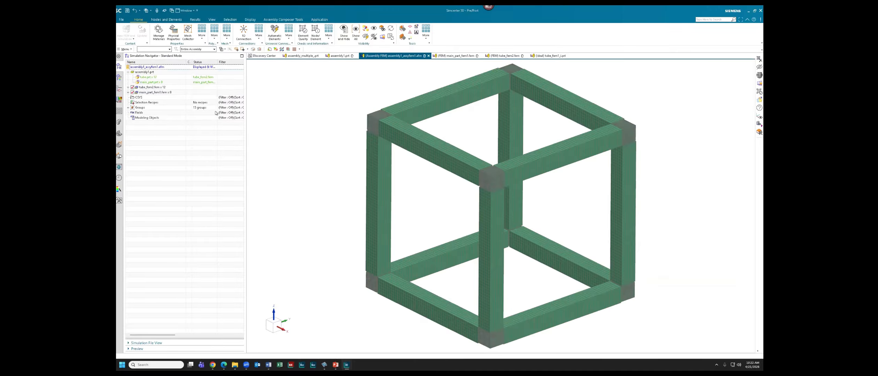
# Step: Set the mesh colors of the assembly FEM from the Physical Property Table color basis in the model display preferences
pyautogui.click(122, 19)
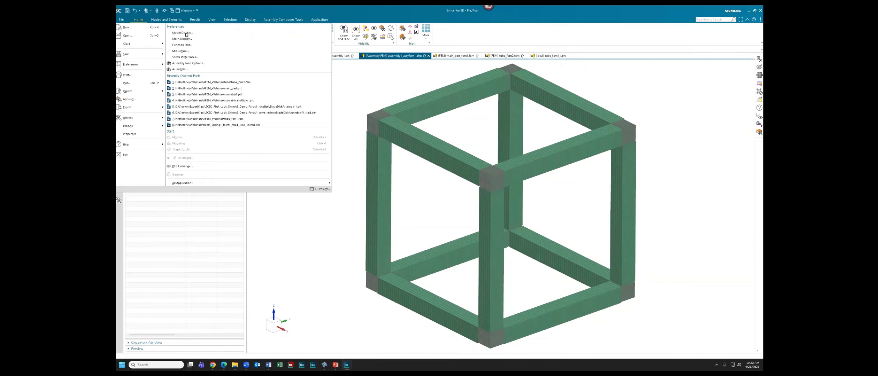
pyautogui.click(184, 32)
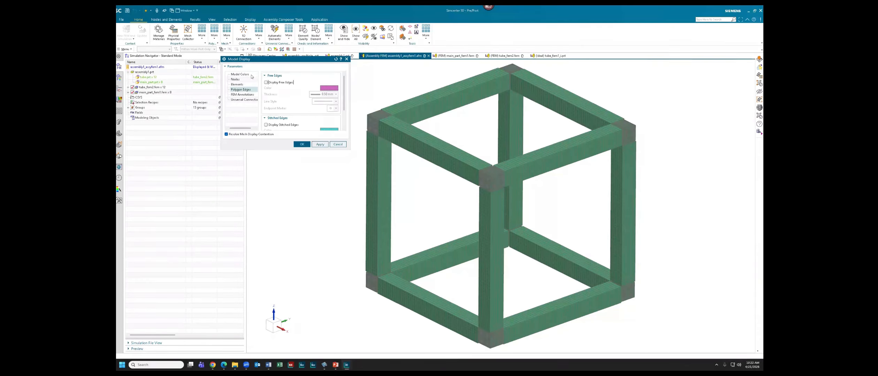
pyautogui.click(240, 74)
pyautogui.click(326, 82)
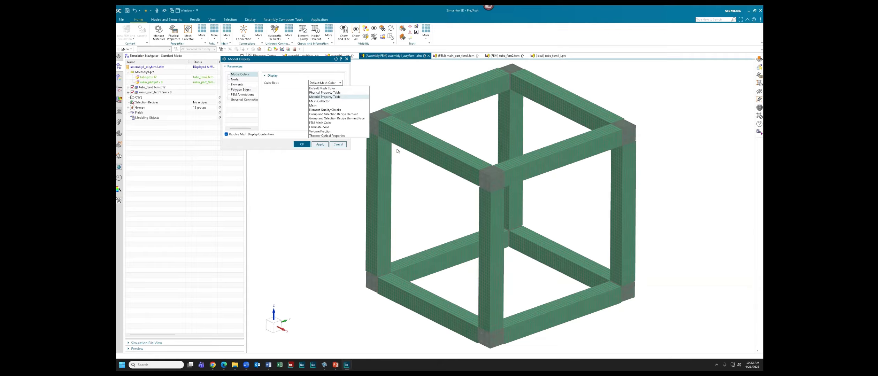
pyautogui.click(325, 92)
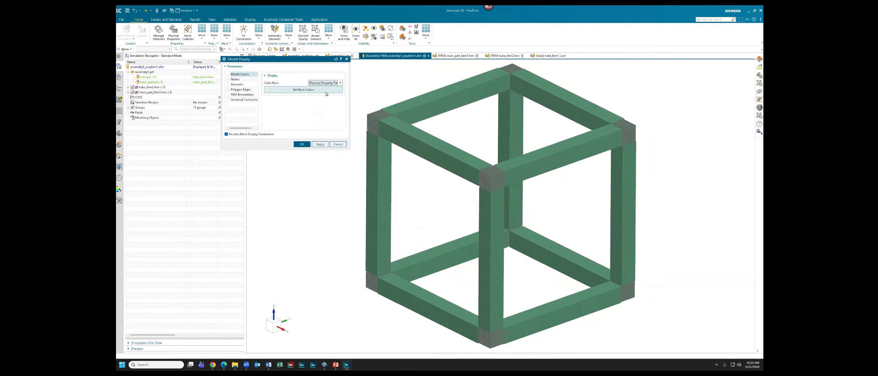
pyautogui.click(325, 90)
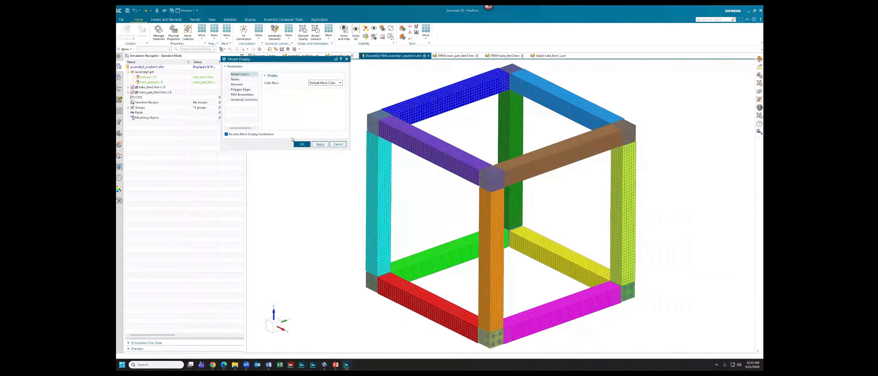
pyautogui.click(302, 144)
# Step: Set the shaded element edge color to black for all 3D and 2D meshes in the mesh display settings
pyautogui.click(123, 20)
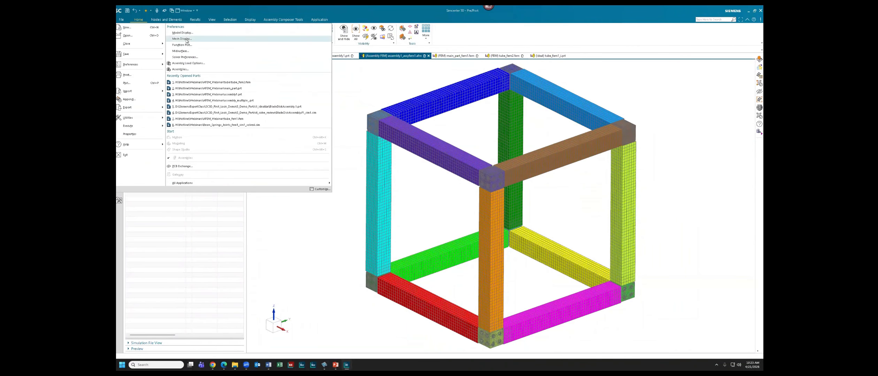
pyautogui.click(185, 39)
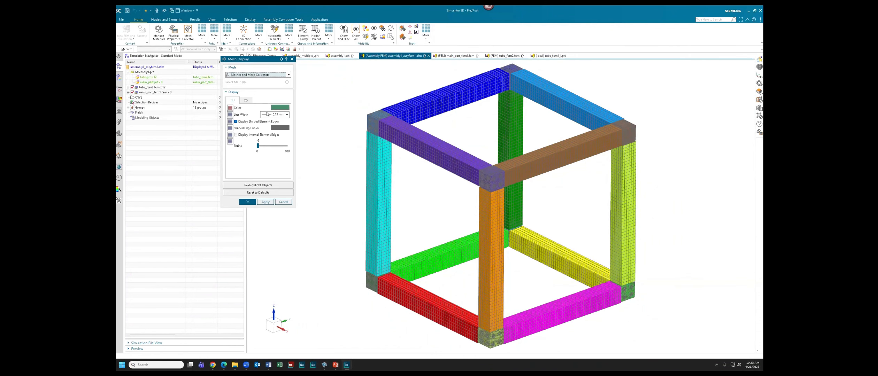
pyautogui.click(275, 129)
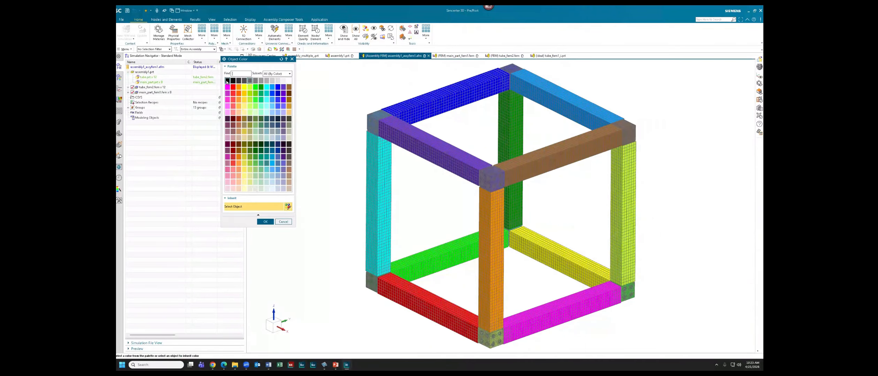
pyautogui.click(265, 221)
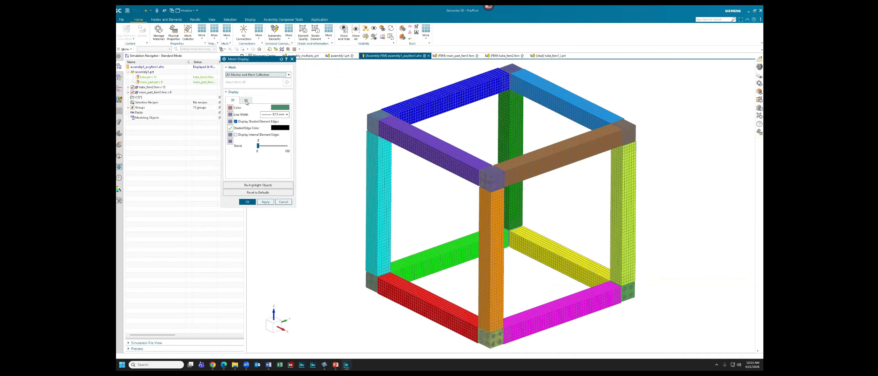
pyautogui.click(246, 101)
pyautogui.click(279, 128)
pyautogui.click(228, 80)
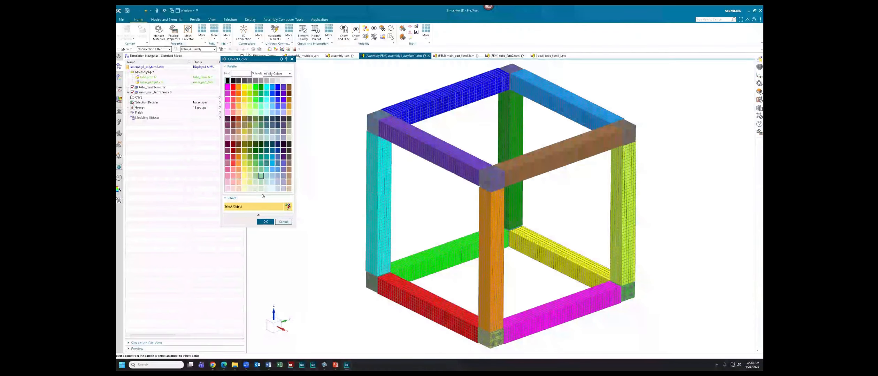
pyautogui.click(265, 222)
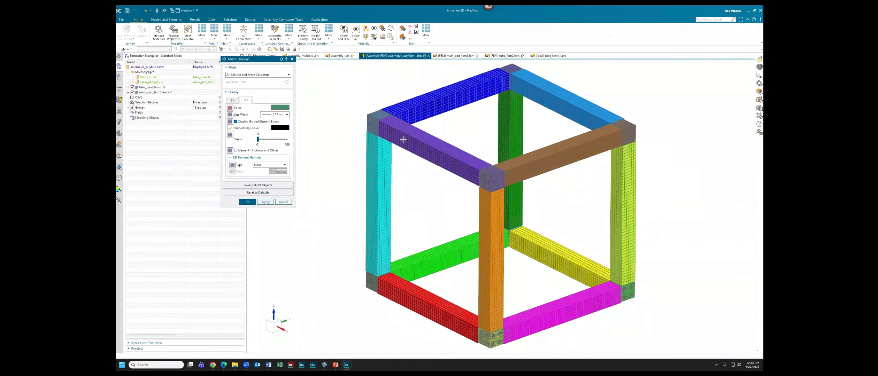
pyautogui.scroll(1, 404, 139)
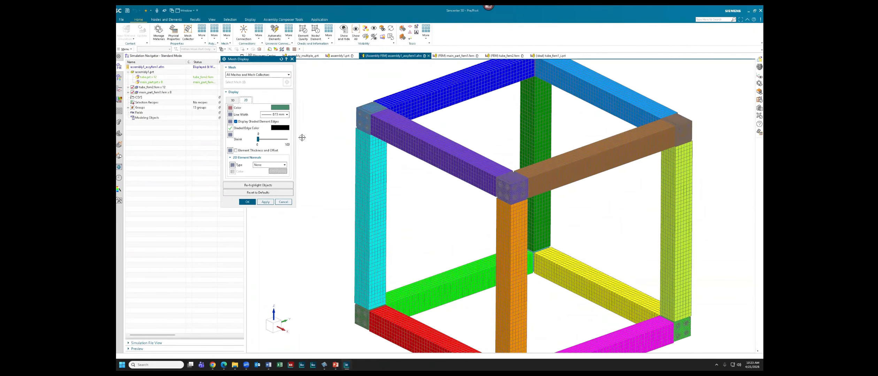
pyautogui.click(247, 202)
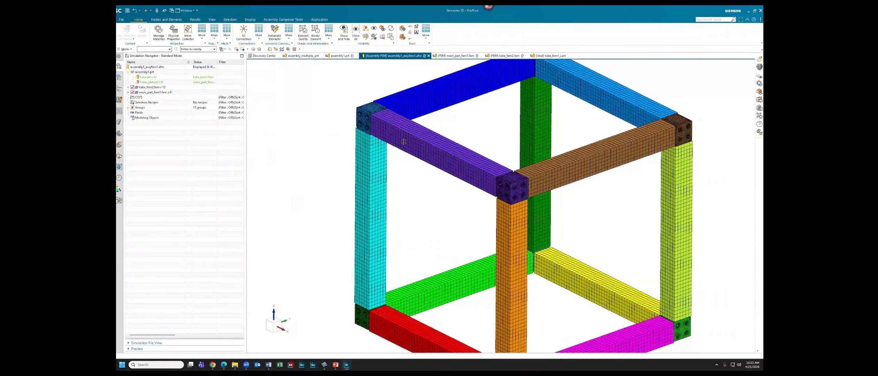
# Step: In the Pre/Post mesh display customer defaults, set the shaded edge color to black for 3D and 2D meshes
pyautogui.scroll(-2, 404, 142)
pyautogui.scroll(1, 390, 144)
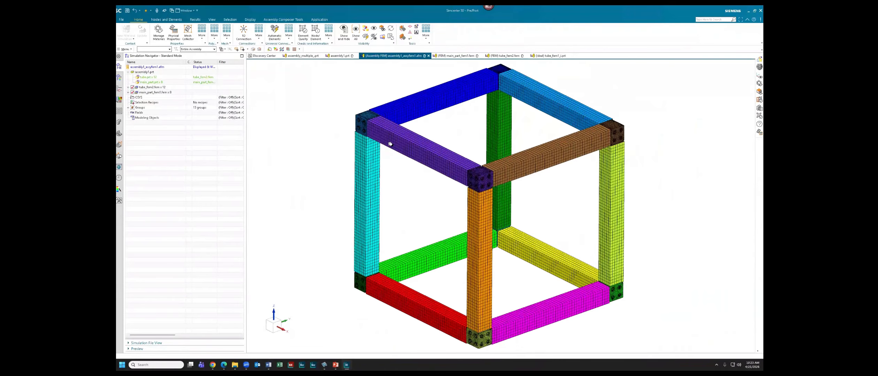
pyautogui.keyDown('shift'); pyautogui.moveTo(389, 144); pyautogui.dragTo(379, 138, button='middle'); pyautogui.keyUp('shift')
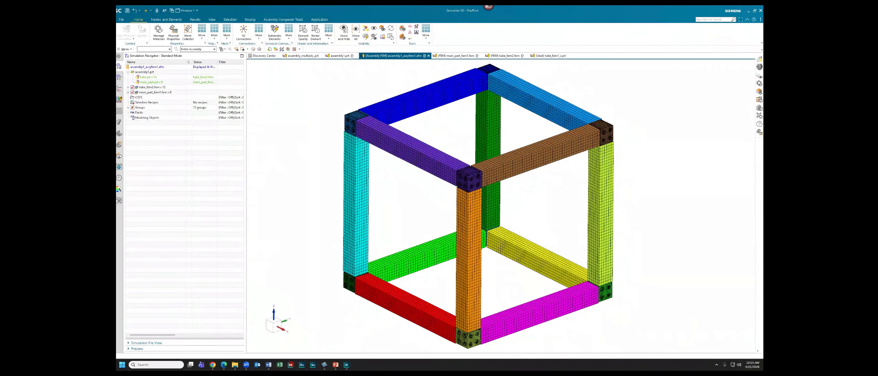
pyautogui.click(122, 20)
pyautogui.moveTo(141, 118)
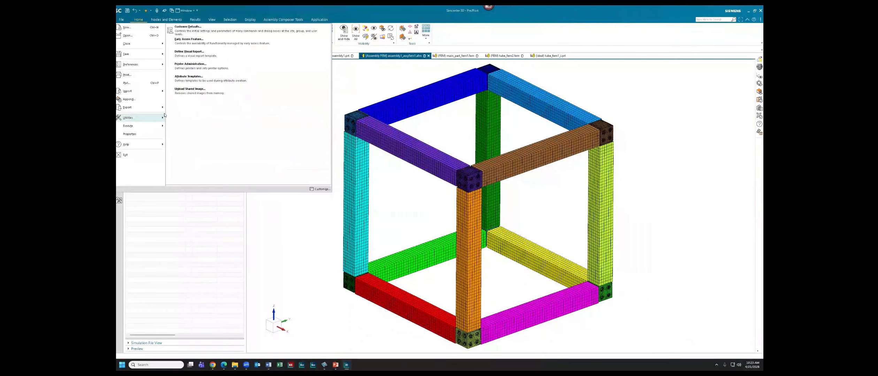
pyautogui.click(185, 33)
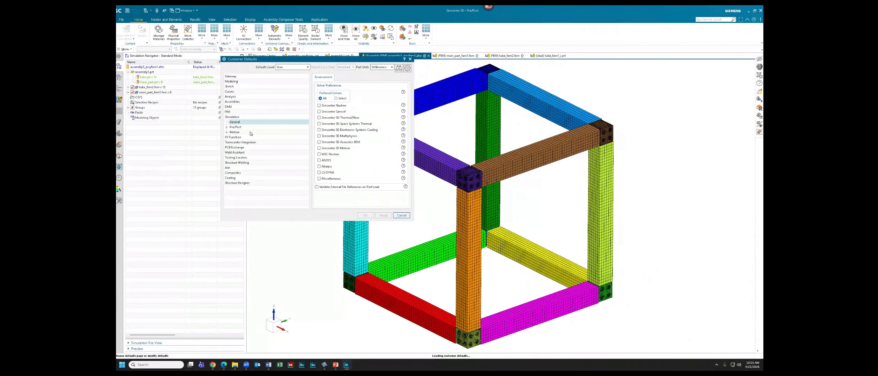
pyautogui.click(227, 128)
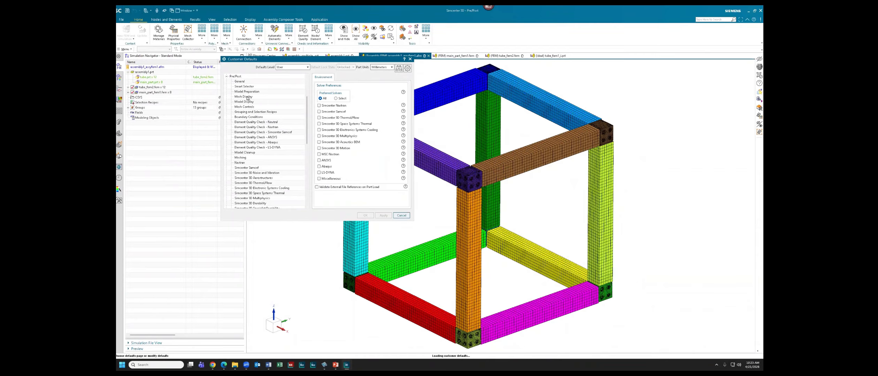
pyautogui.click(247, 96)
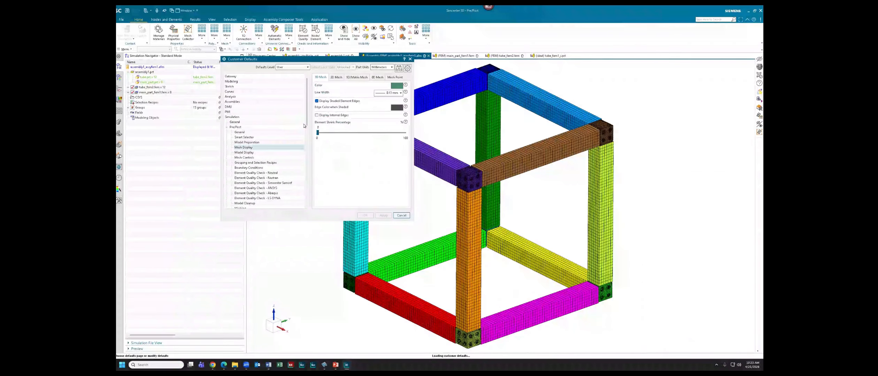
pyautogui.click(394, 107)
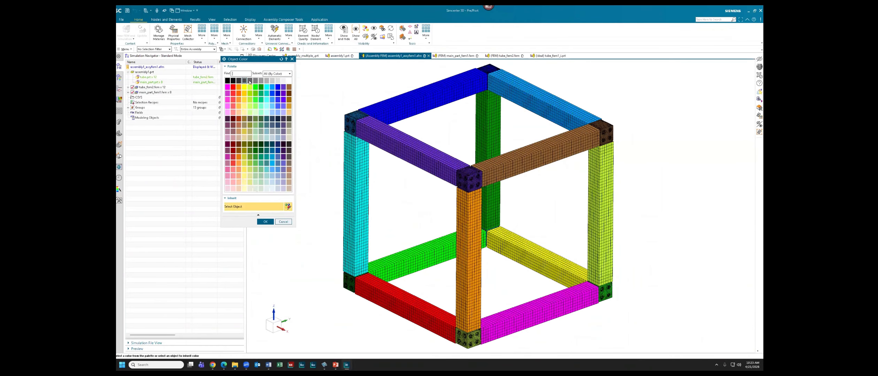
pyautogui.click(265, 221)
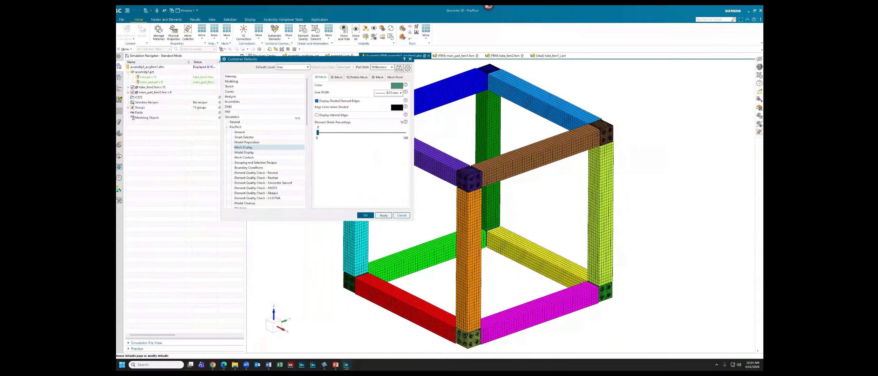
pyautogui.click(335, 77)
pyautogui.click(395, 106)
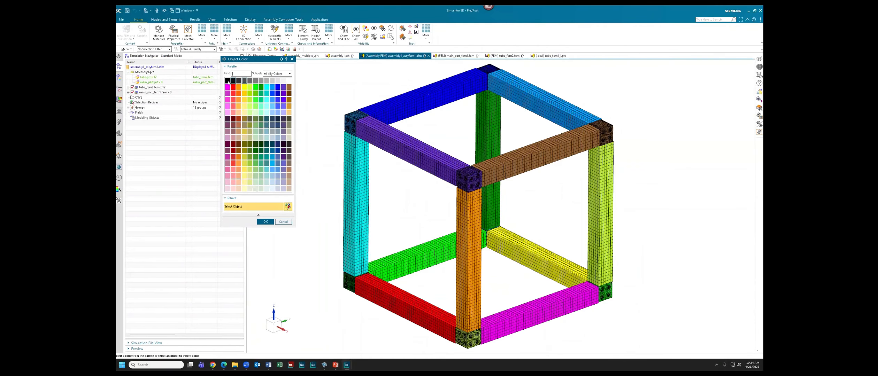
pyautogui.click(265, 221)
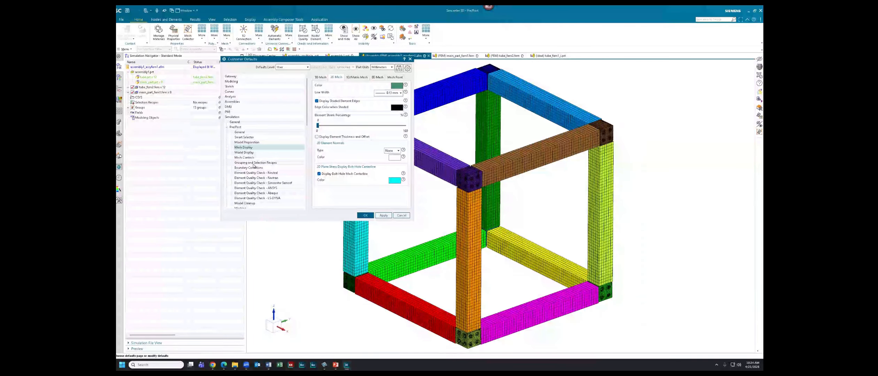
# Step: Set the default model color basis to Physical Property Table in the customer defaults, and close them without saving
pyautogui.click(249, 152)
pyautogui.click(341, 130)
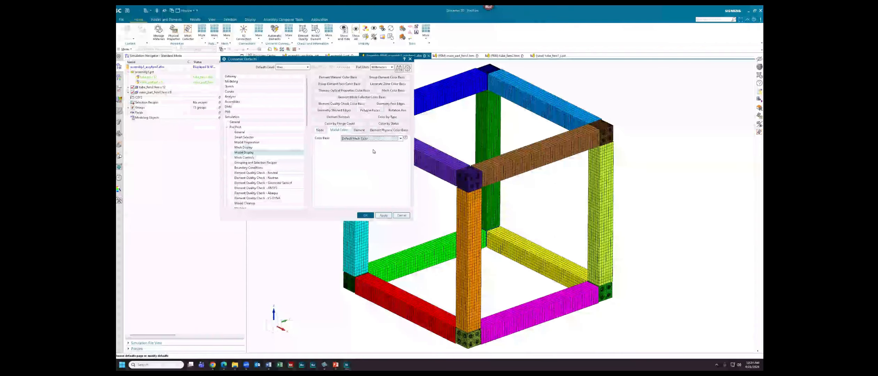
pyautogui.click(353, 138)
pyautogui.click(352, 148)
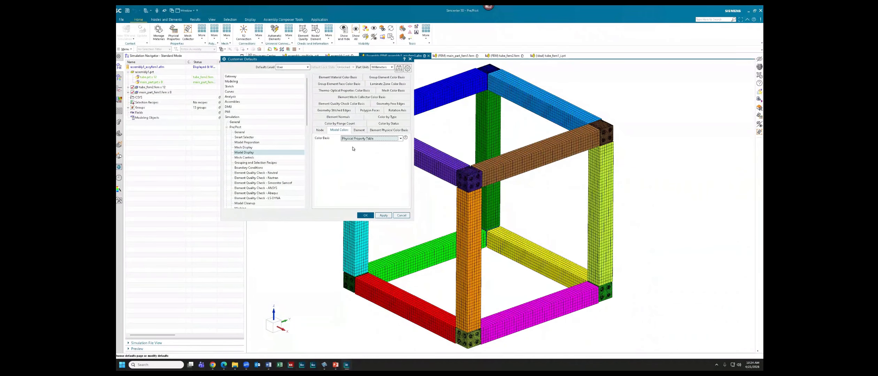
pyautogui.click(354, 138)
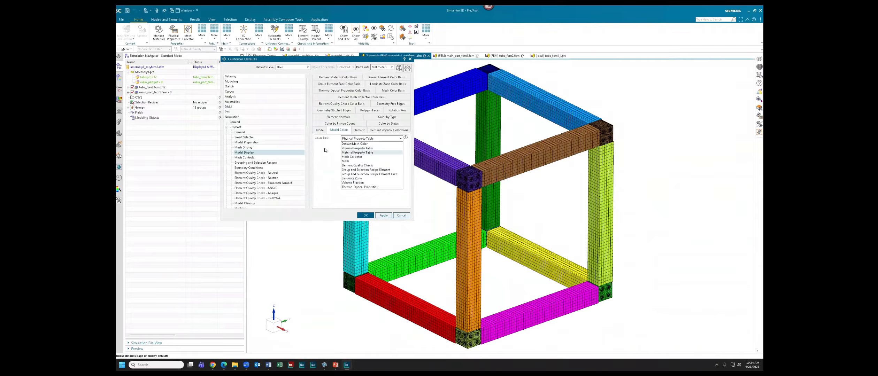
pyautogui.click(330, 159)
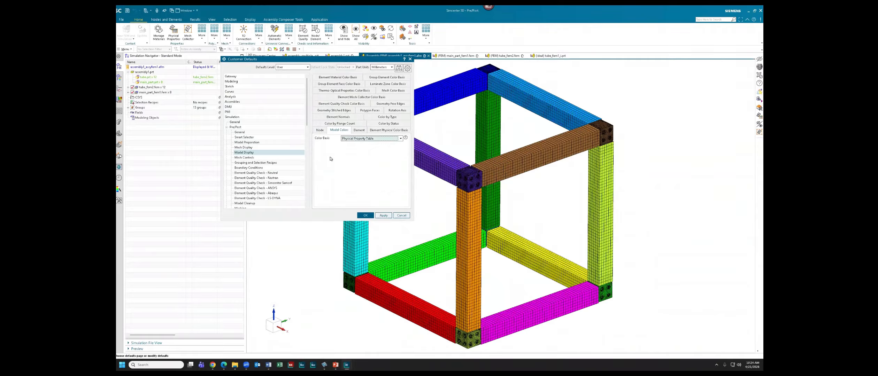
pyautogui.click(410, 59)
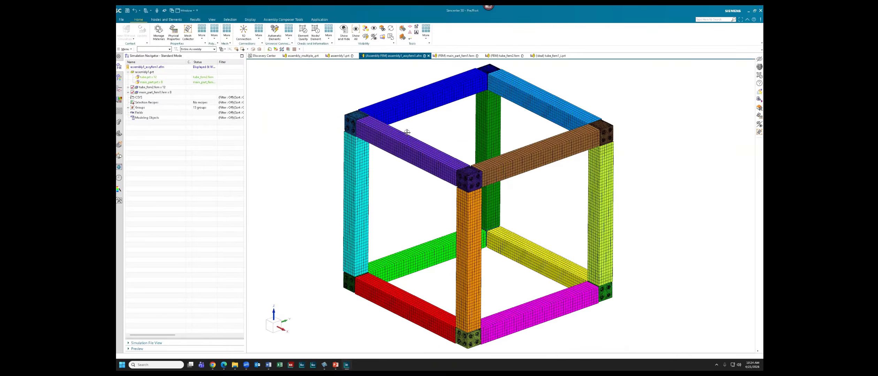
# Step: Open the main part FEM in its own window and switch to its idealized part
pyautogui.keyDown('shift'); pyautogui.moveTo(340, 143); pyautogui.dragTo(326, 145, button='middle'); pyautogui.keyUp('shift')
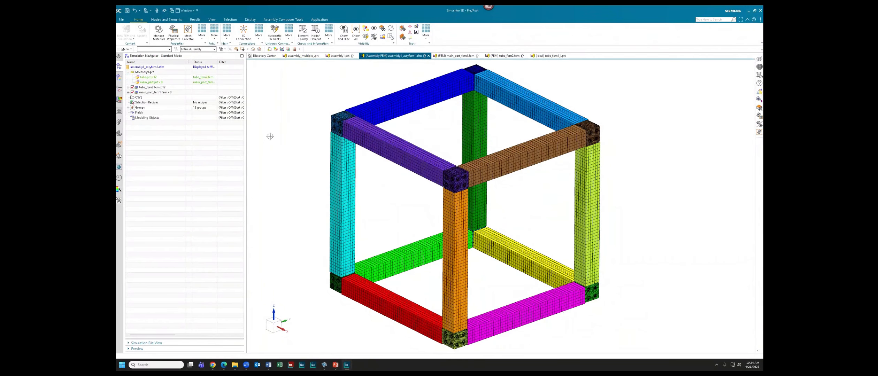
pyautogui.rightClick(146, 93)
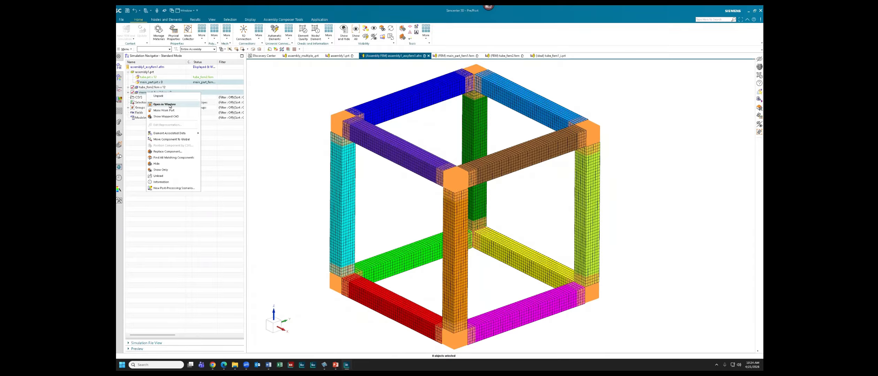
pyautogui.click(164, 105)
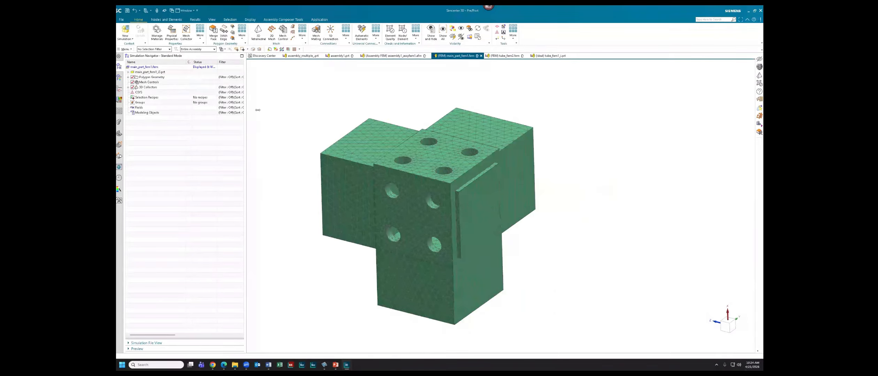
pyautogui.doubleClick(175, 75)
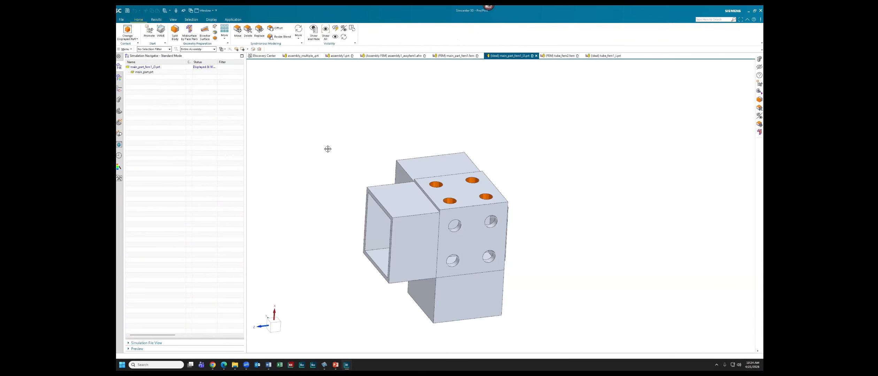
# Step: Promote the corner connector's solid body in the idealized part
pyautogui.click(150, 32)
pyautogui.click(418, 215)
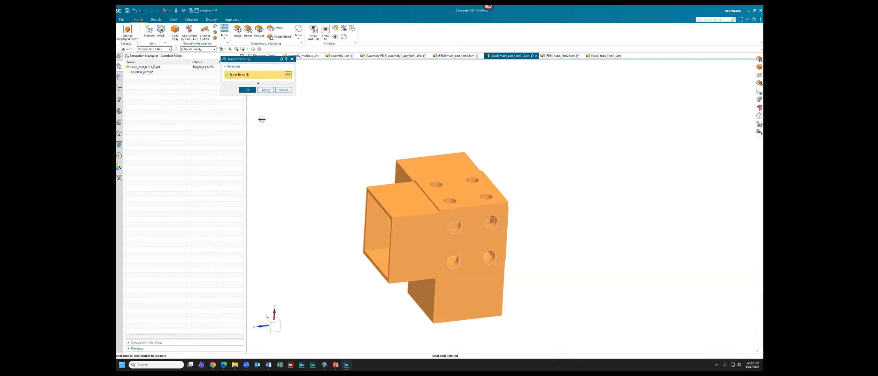
pyautogui.click(249, 91)
# Step: Use Pull Face to extend the corner connector's top four-hole face outward in the idealized part
pyautogui.click(298, 31)
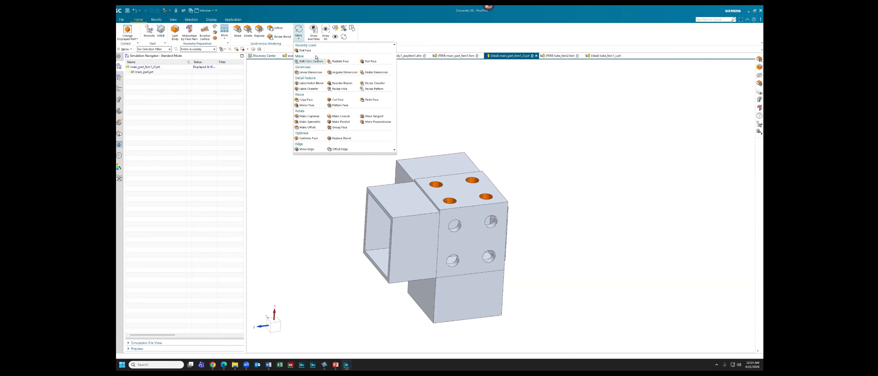
pyautogui.click(303, 51)
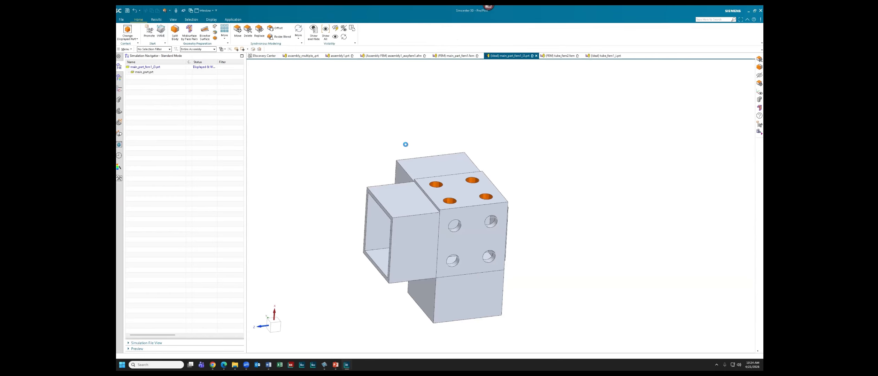
pyautogui.click(453, 183)
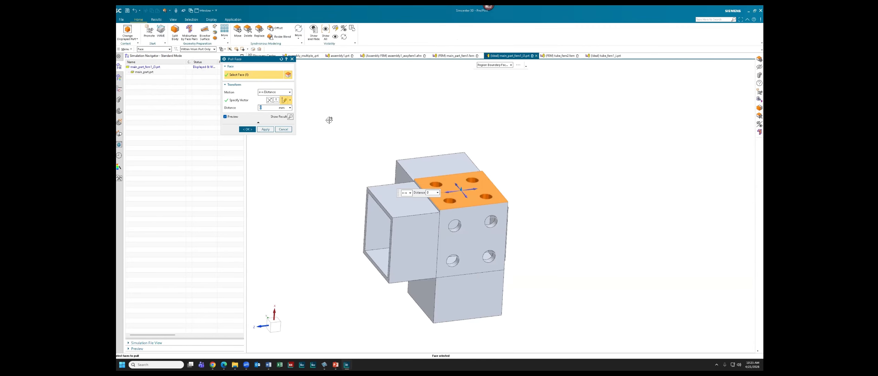
pyautogui.write('2')
pyautogui.click(247, 129)
pyautogui.moveTo(418, 177); pyautogui.dragTo(403, 156, button='middle')
# Step: Switch to the assembly FEM, run the Component Update Pending check and update the modified components
pyautogui.click(399, 55)
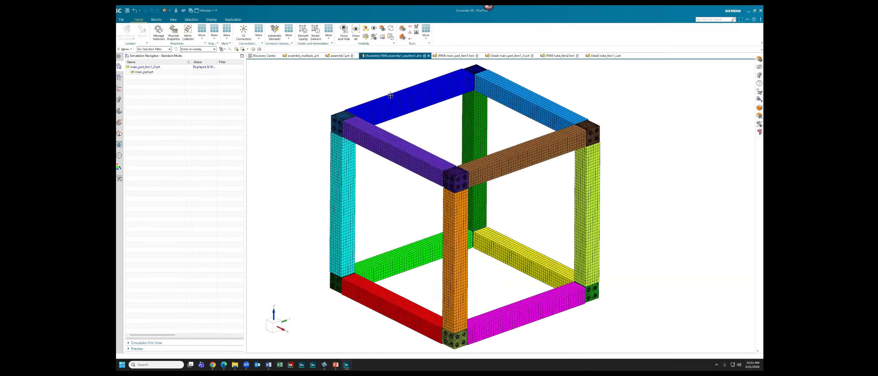
pyautogui.rightClick(174, 69)
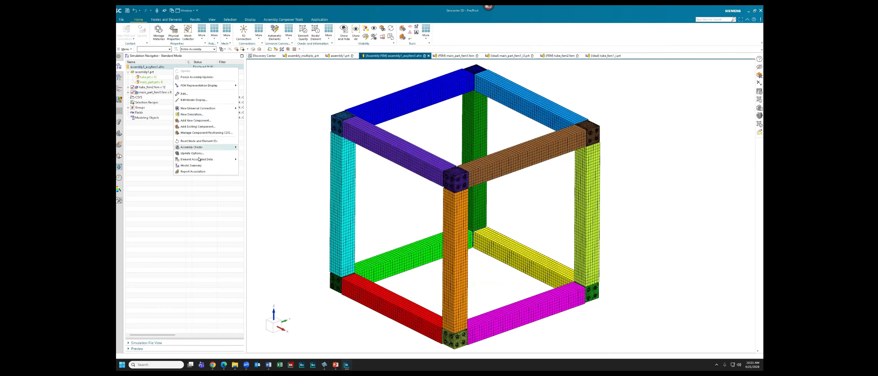
pyautogui.moveTo(223, 147)
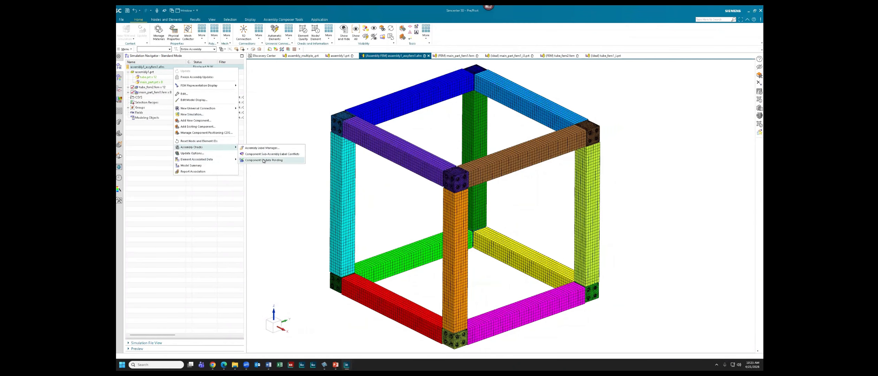
pyautogui.click(263, 160)
pyautogui.click(378, 196)
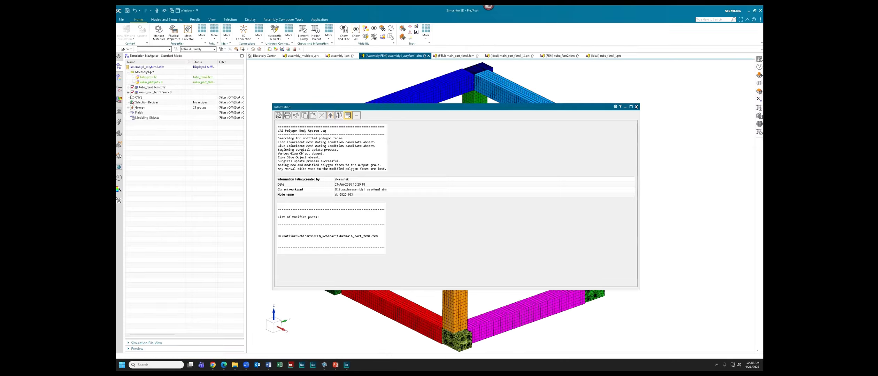
pyautogui.click(636, 107)
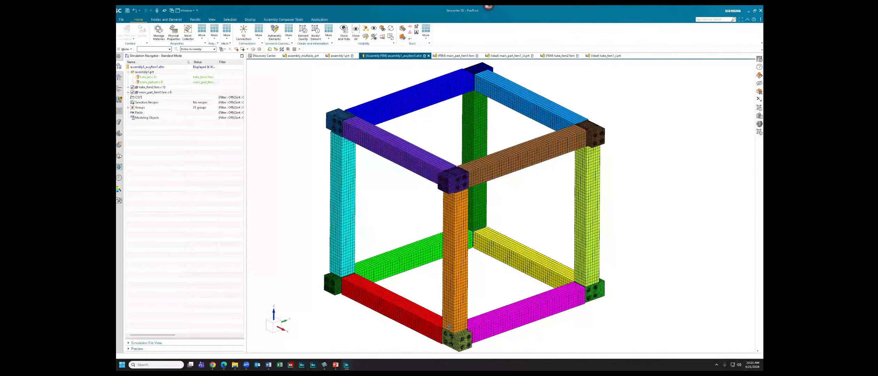
pyautogui.scroll(-5, 330, 276)
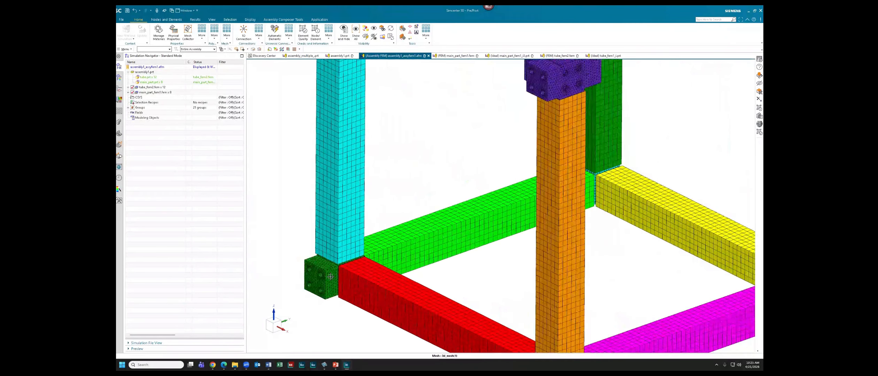
pyautogui.scroll(5, 331, 276)
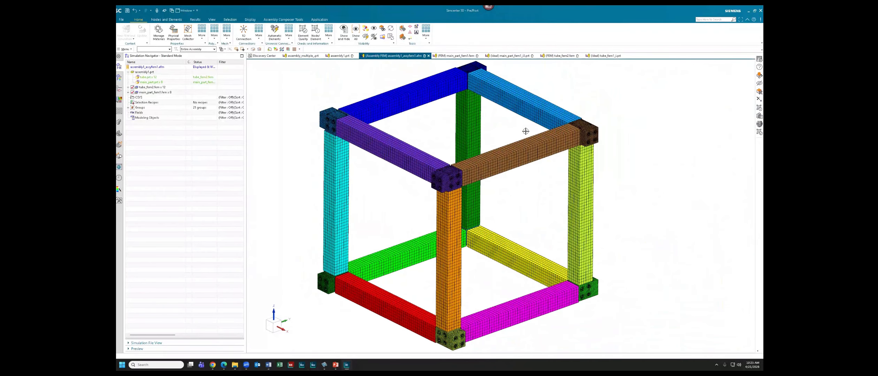
pyautogui.moveTo(363, 214); pyautogui.dragTo(363, 210, button='middle')
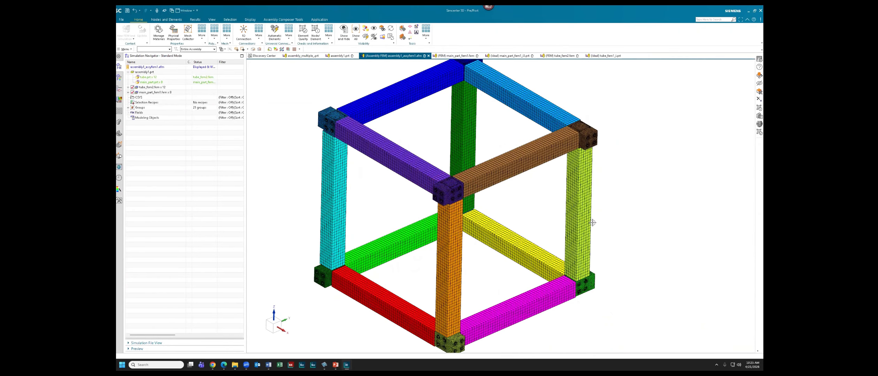
pyautogui.keyDown('shift'); pyautogui.moveTo(454, 153); pyautogui.dragTo(433, 180, button='middle'); pyautogui.keyUp('shift')
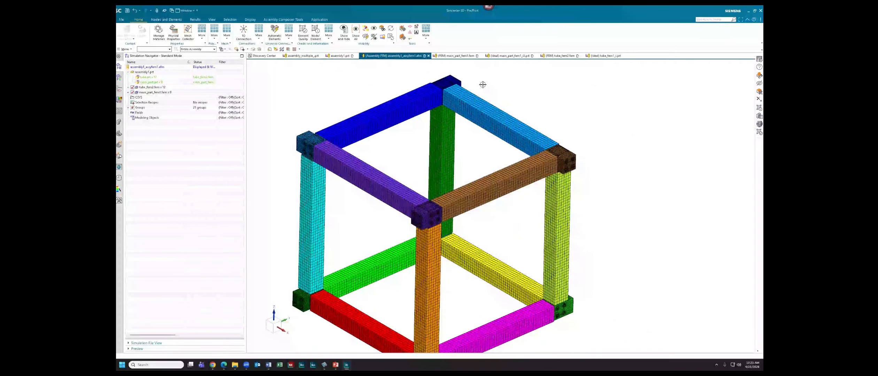
# Step: Return to the main part's idealized part and reduce the distance of the top face's Pull Face feature
pyautogui.click(510, 56)
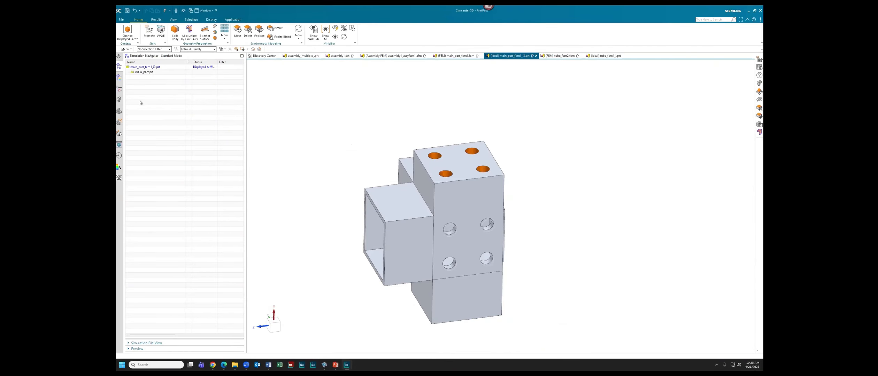
pyautogui.click(118, 111)
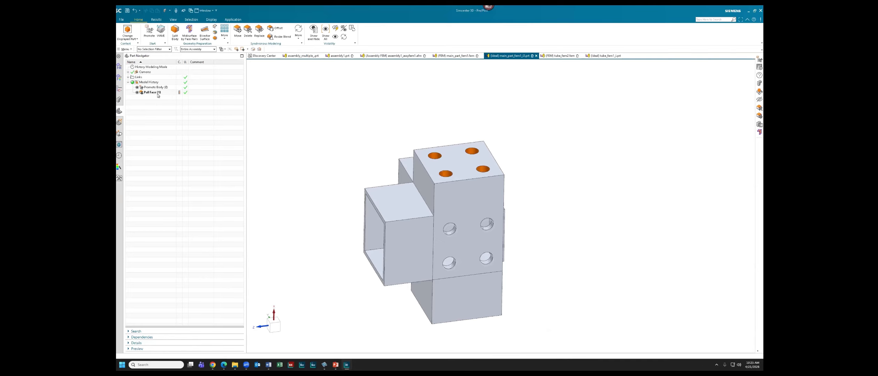
pyautogui.doubleClick(157, 92)
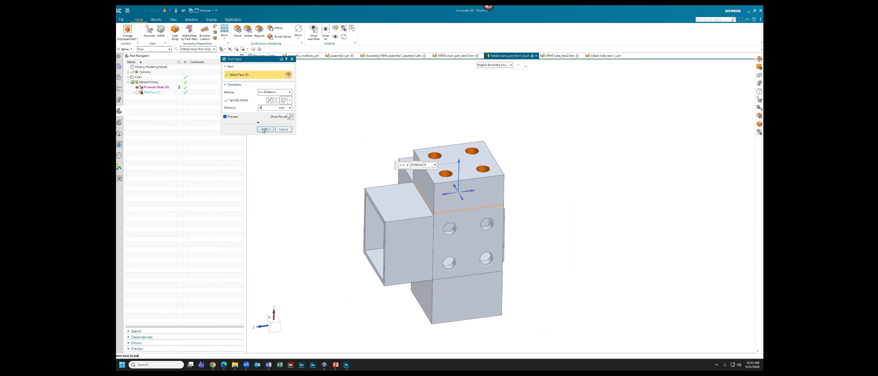
pyautogui.click(264, 129)
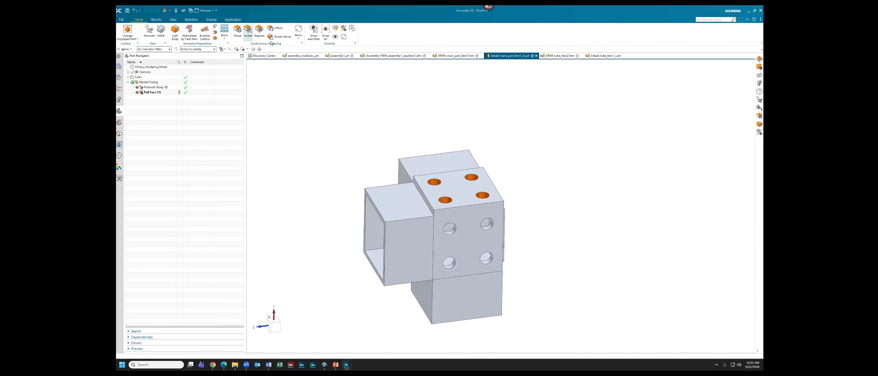
# Step: Add a second Pull Face feature on the connector's front four-hole face
pyautogui.click(298, 33)
pyautogui.click(307, 49)
pyautogui.click(467, 243)
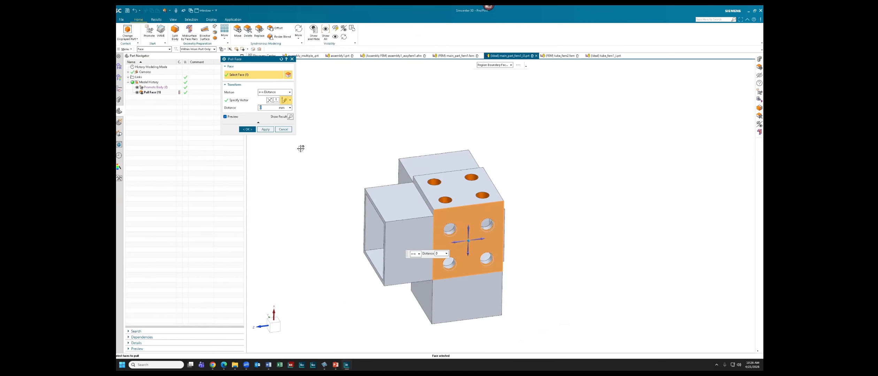
pyautogui.click(247, 129)
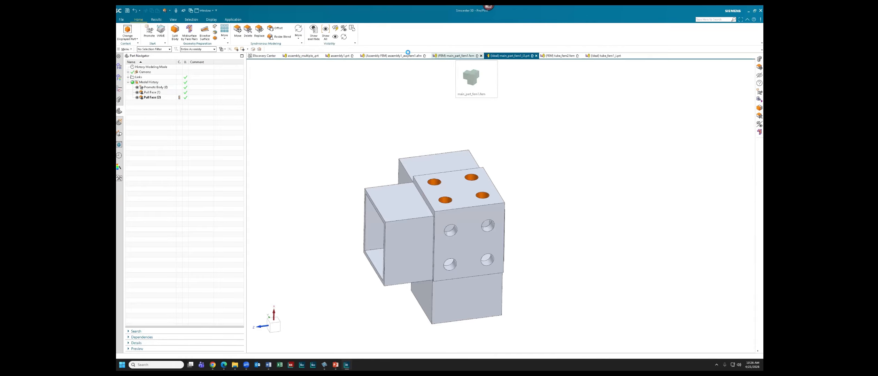
# Step: Go back to the assembly FEM and run the pending component update again for the edited main part FEM
pyautogui.click(409, 55)
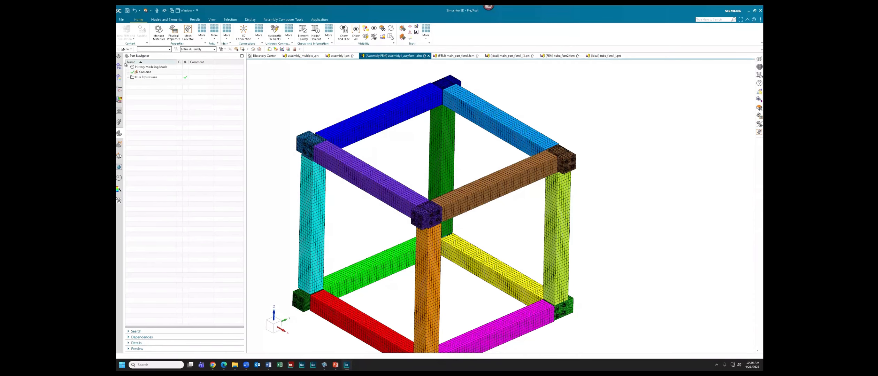
pyautogui.click(118, 66)
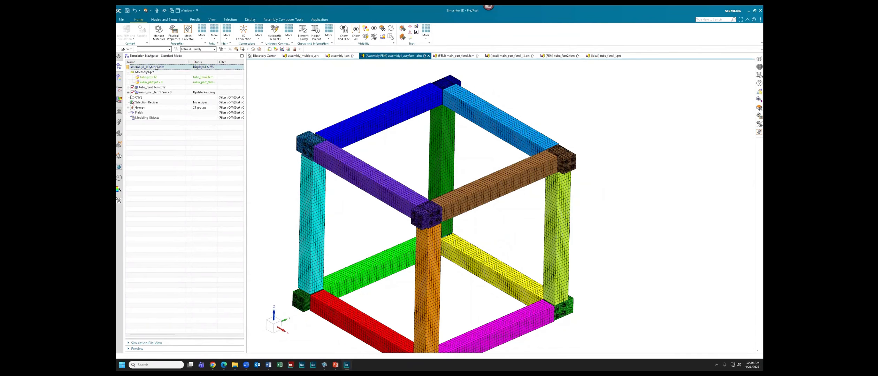
pyautogui.rightClick(157, 67)
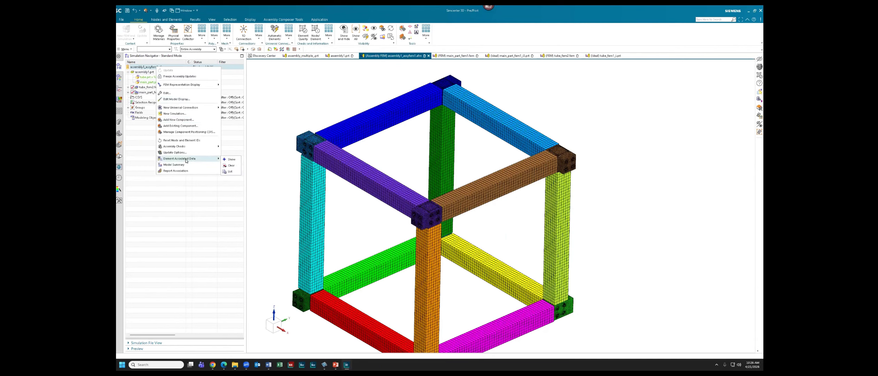
pyautogui.moveTo(189, 148)
pyautogui.click(240, 159)
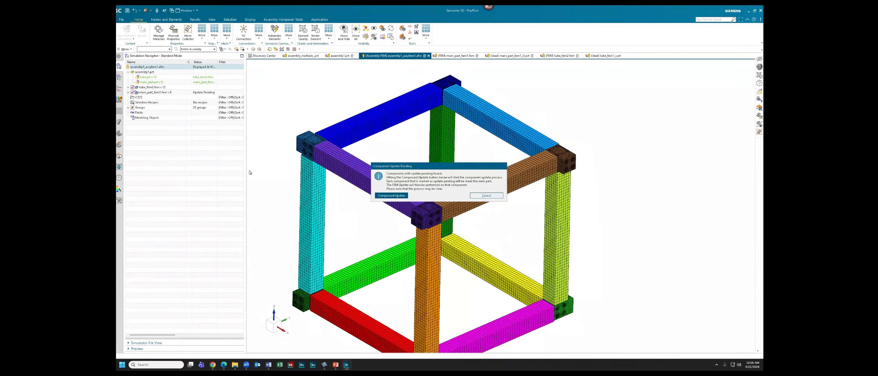
pyautogui.click(385, 196)
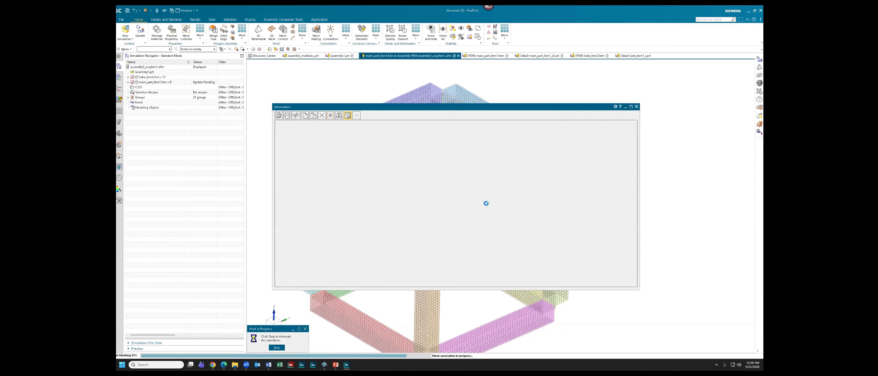
pyautogui.click(636, 107)
pyautogui.scroll(2, 421, 200)
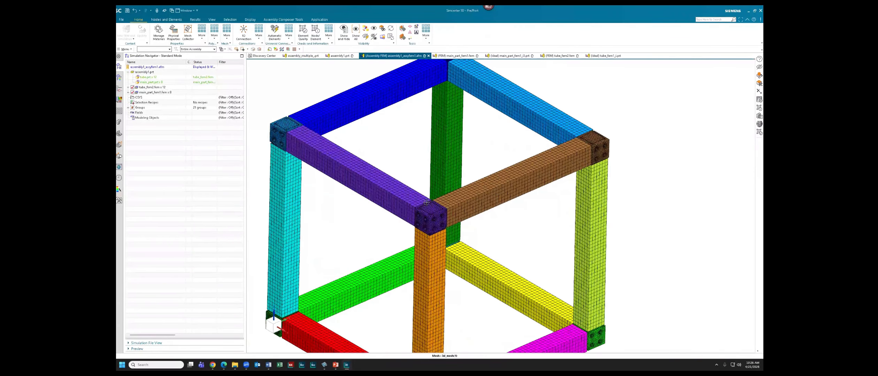
pyautogui.scroll(-2, 426, 203)
pyautogui.scroll(2, 297, 133)
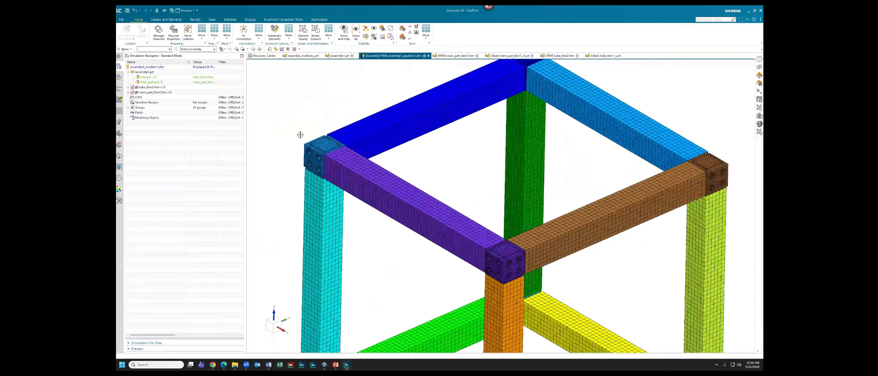
pyautogui.scroll(1, 299, 134)
pyautogui.scroll(-3, 343, 170)
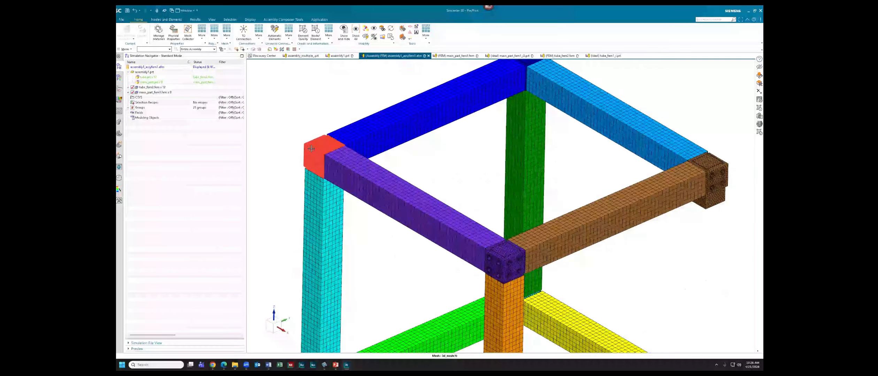
pyautogui.keyDown('shift'); pyautogui.moveTo(346, 172); pyautogui.dragTo(348, 154, button='middle'); pyautogui.keyUp('shift')
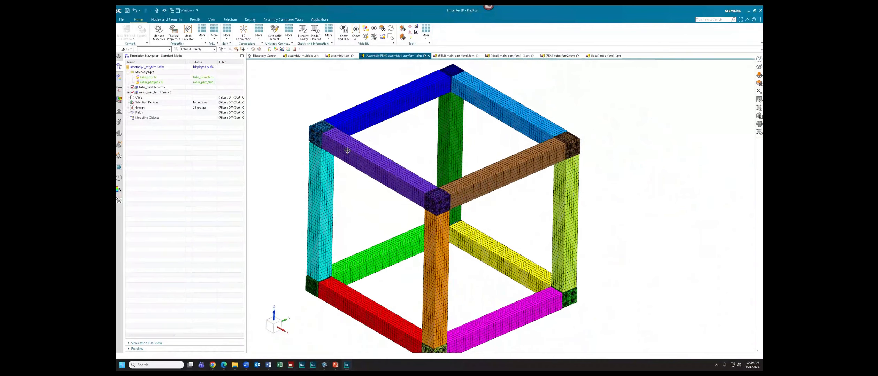
# Step: Expand the packed tube_fem2.fem component group in the assembly FEM and unpack it into individual components
pyautogui.click(128, 87)
pyautogui.click(147, 87)
pyautogui.rightClick(146, 87)
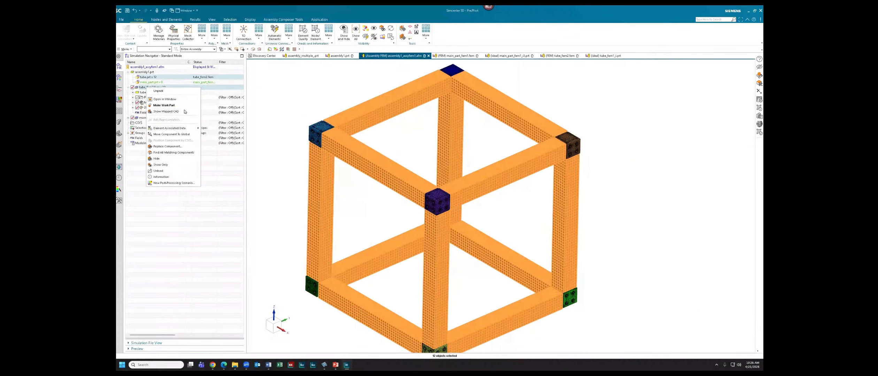
pyautogui.click(169, 91)
# Step: Unpack the tube components and set the first tube_fem2.fem component's representation to Nastran Super Element
pyautogui.click(159, 88)
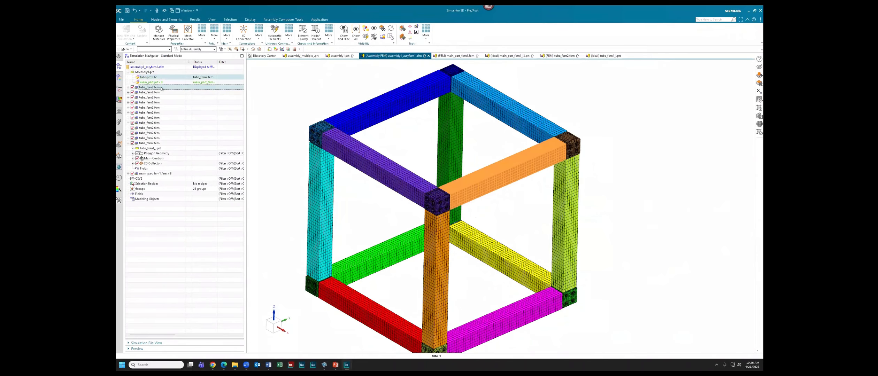
pyautogui.rightClick(161, 88)
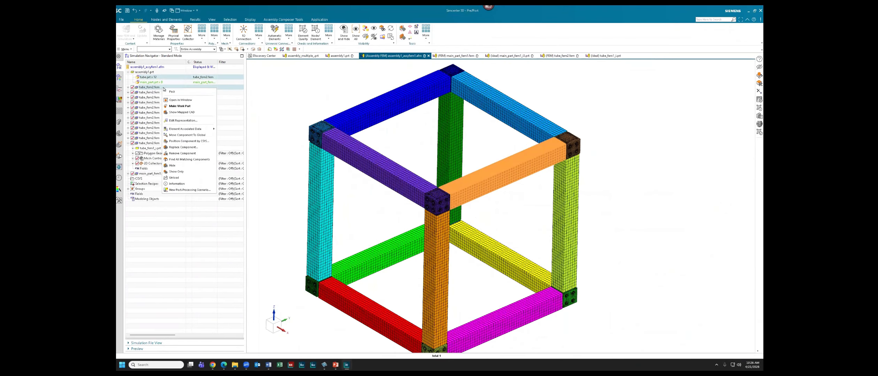
pyautogui.click(192, 120)
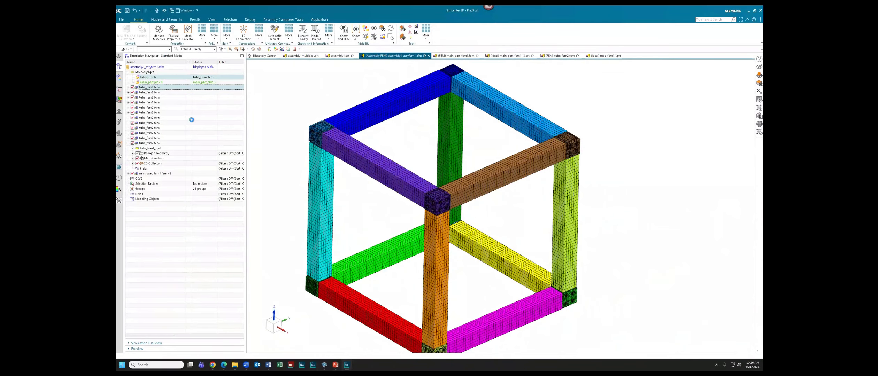
pyautogui.click(243, 73)
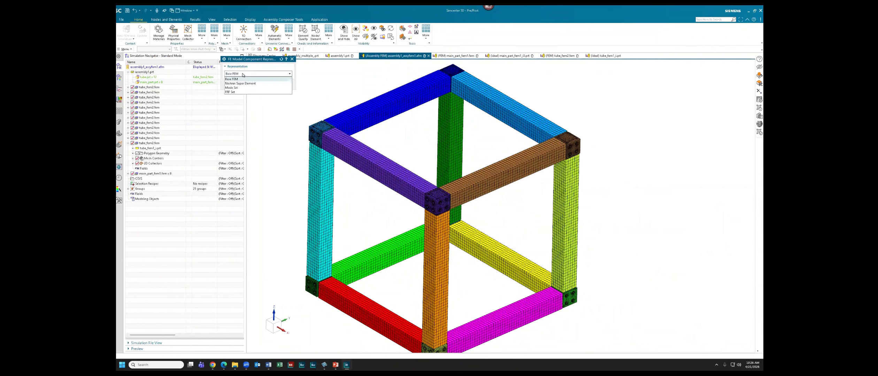
pyautogui.click(243, 83)
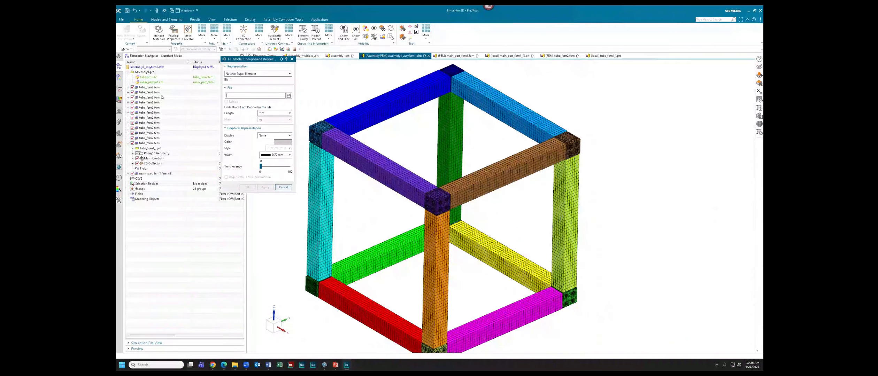
# Step: Assign the Nastran results file from the AFEM_Webinar folder to the superelement and display it as a Superelement Symbol
pyautogui.click(289, 95)
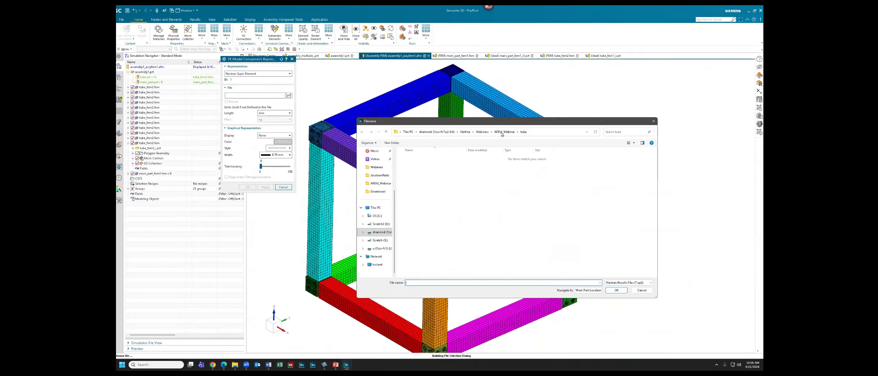
pyautogui.click(502, 134)
pyautogui.doubleClick(418, 159)
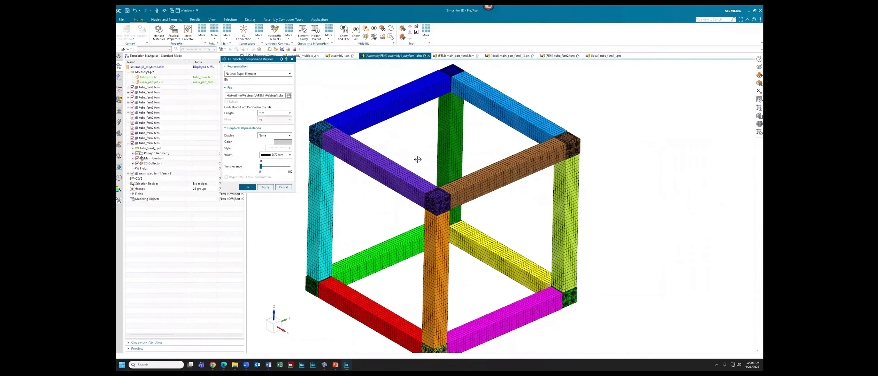
pyautogui.click(265, 136)
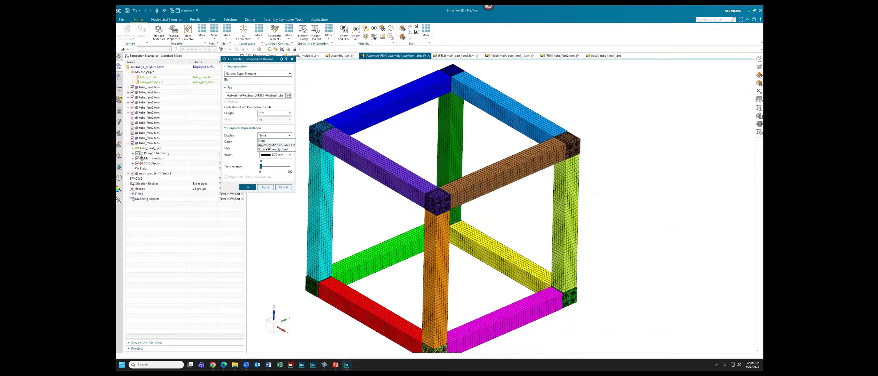
pyautogui.click(268, 149)
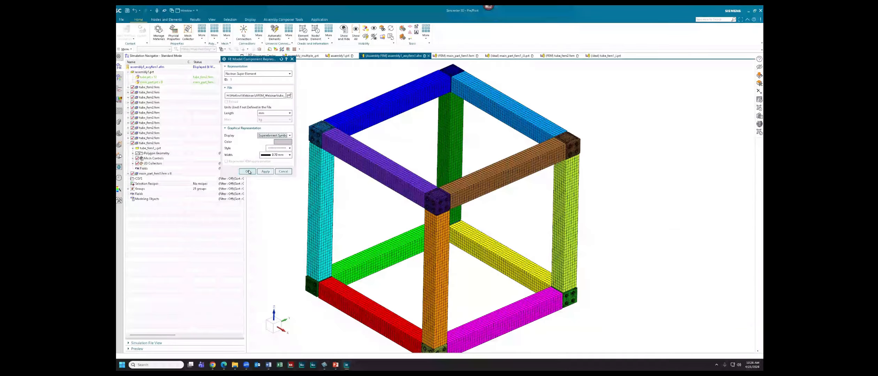
pyautogui.click(247, 172)
# Step: Examine the superelement symbol and its connections at both corner connectors, and undo the representation change
pyautogui.scroll(4, 492, 176)
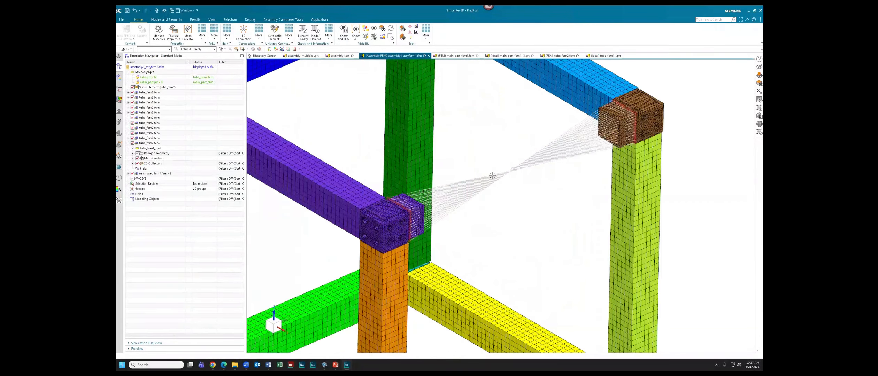
pyautogui.scroll(-1, 499, 174)
pyautogui.scroll(-3, 464, 208)
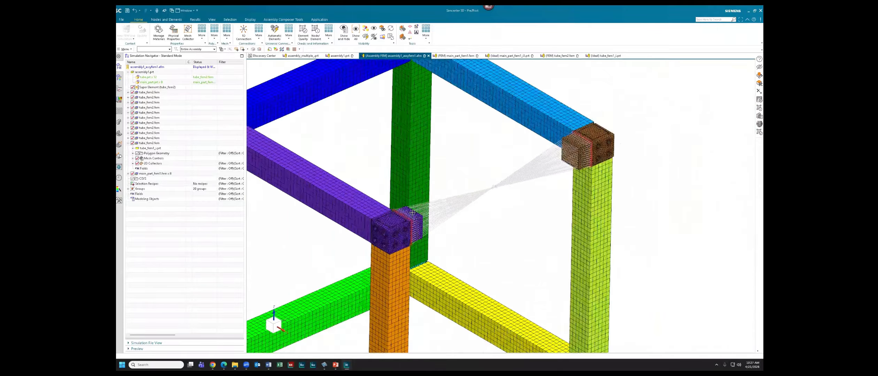
pyautogui.scroll(3, 569, 153)
pyautogui.scroll(1, 569, 153)
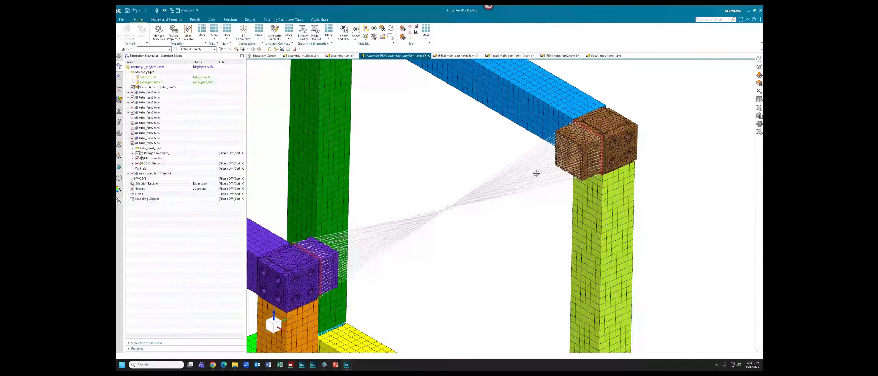
pyautogui.scroll(-5, 536, 173)
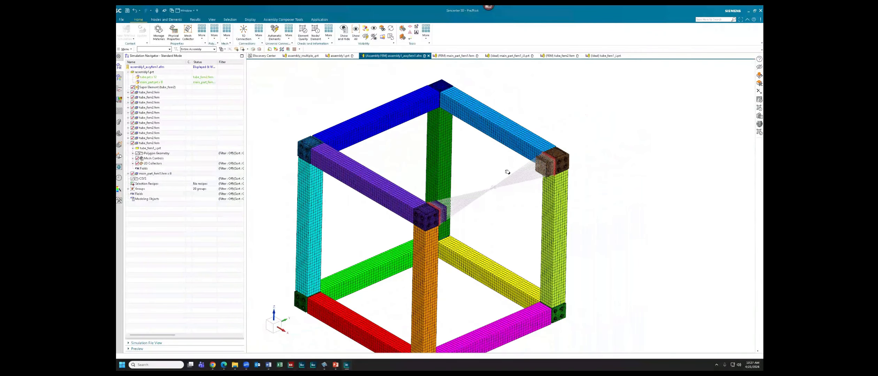
pyautogui.keyDown('shift'); pyautogui.moveTo(507, 172); pyautogui.dragTo(508, 164, button='middle'); pyautogui.keyUp('shift')
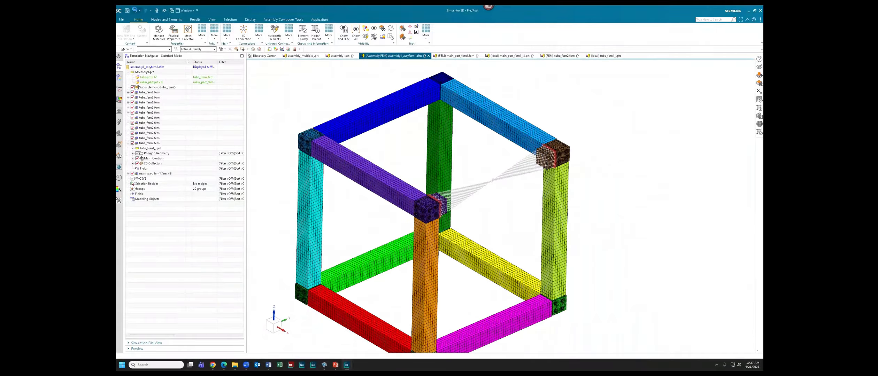
pyautogui.click(135, 10)
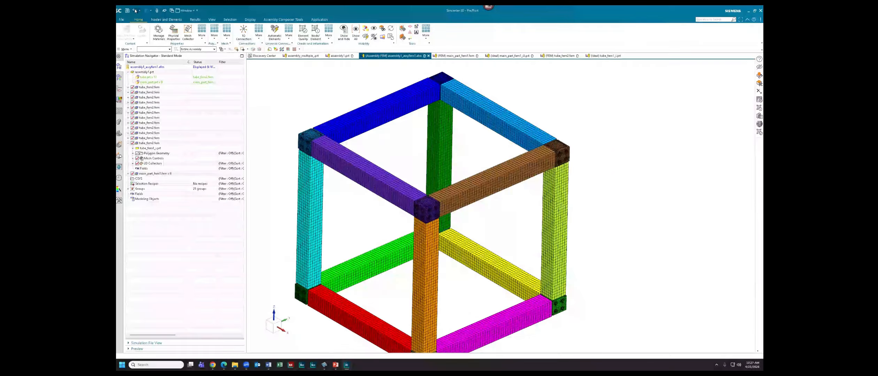
# Step: Choose tube_fem1_resize.fem as the replacement part for the first tube component, and abandon the replacement
pyautogui.rightClick(159, 87)
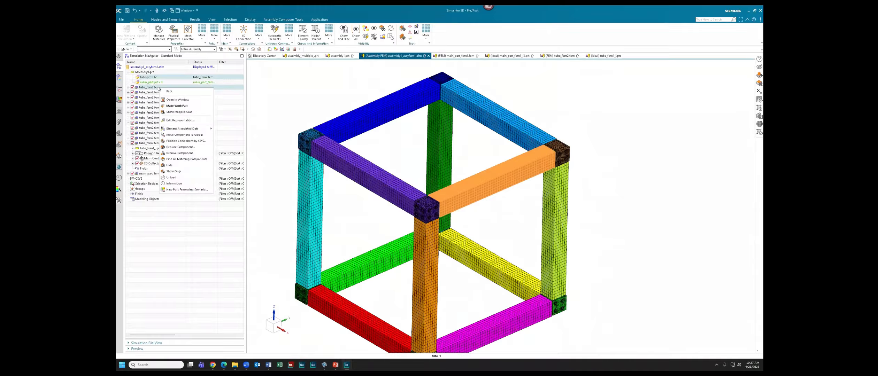
pyautogui.click(173, 147)
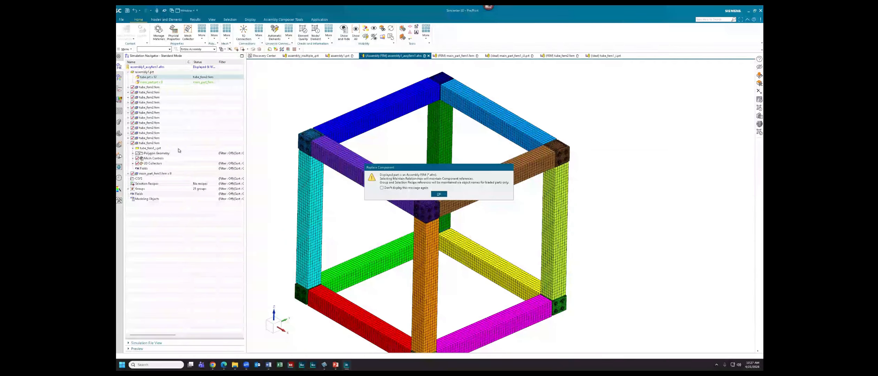
pyautogui.click(439, 194)
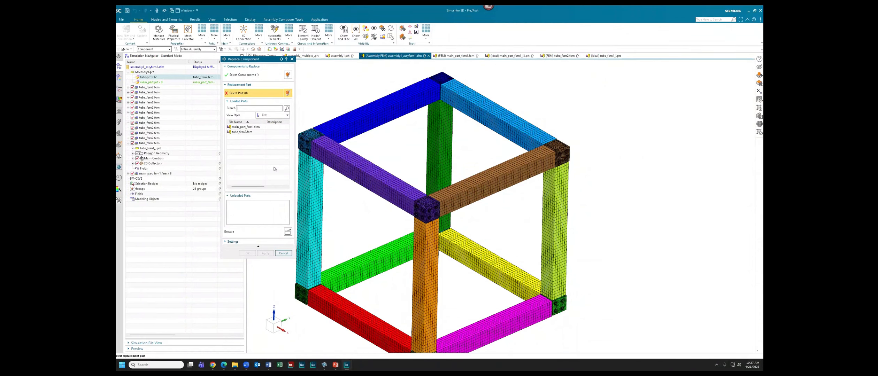
pyautogui.click(288, 231)
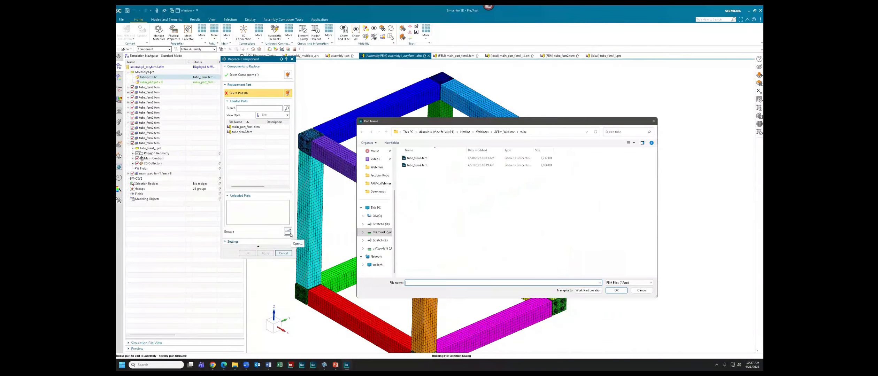
pyautogui.click(504, 132)
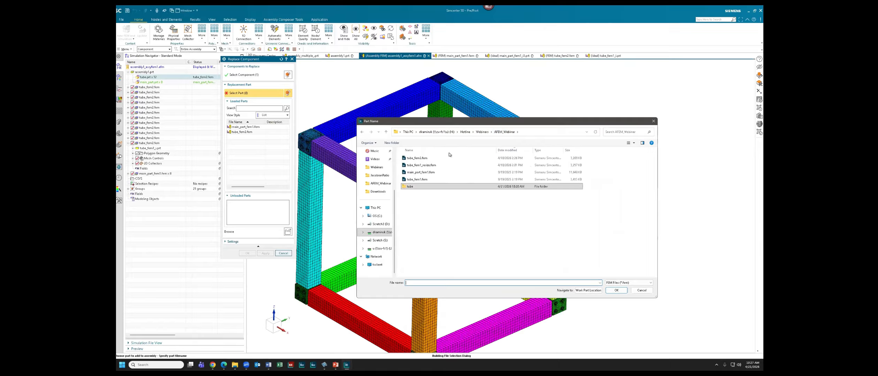
pyautogui.doubleClick(429, 165)
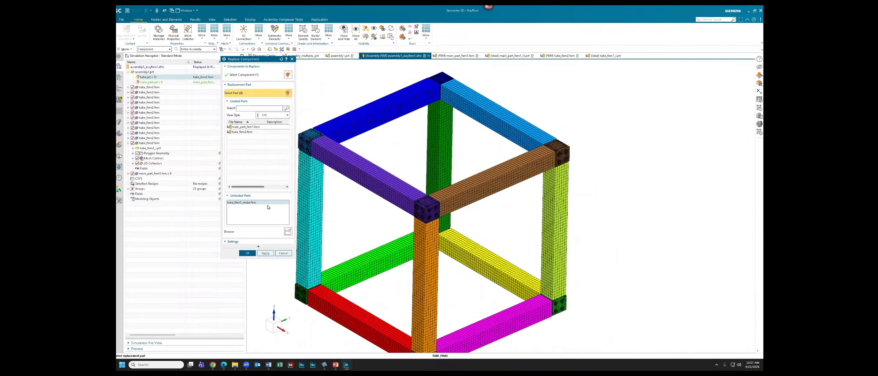
pyautogui.click(282, 253)
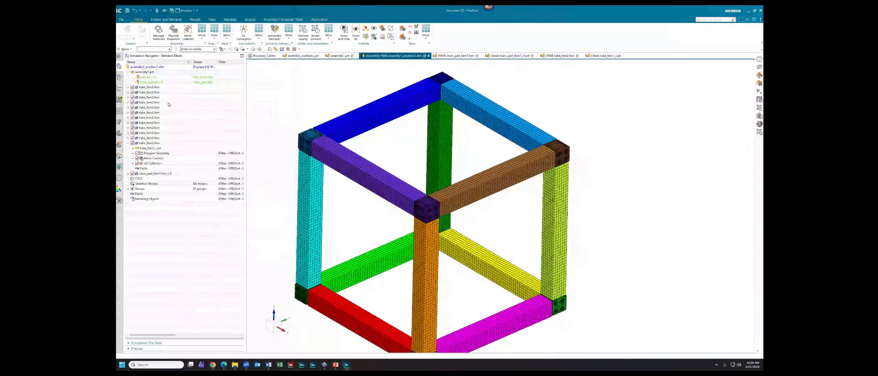
# Step: Position the first tube component by a CSYS created from the component, accepting removal of its mapping relationship
pyautogui.rightClick(153, 88)
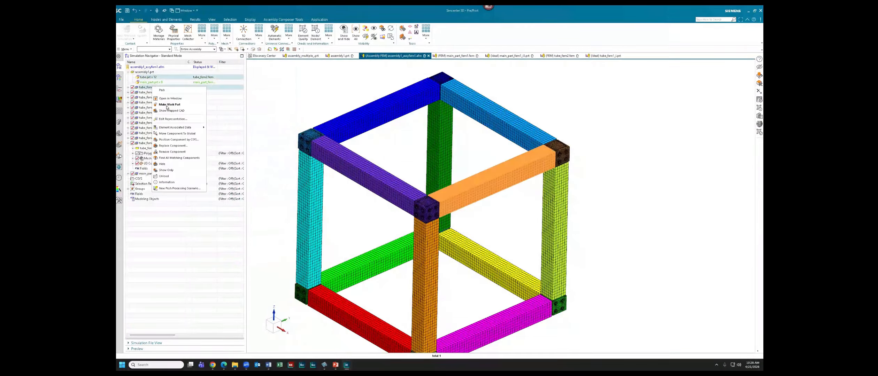
pyautogui.click(181, 139)
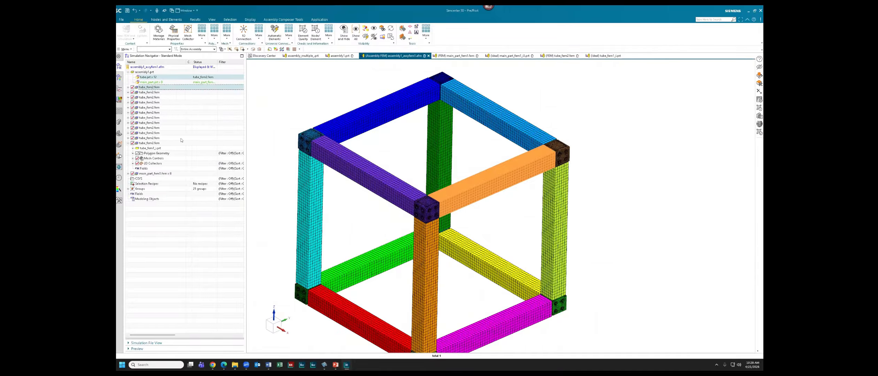
pyautogui.click(247, 112)
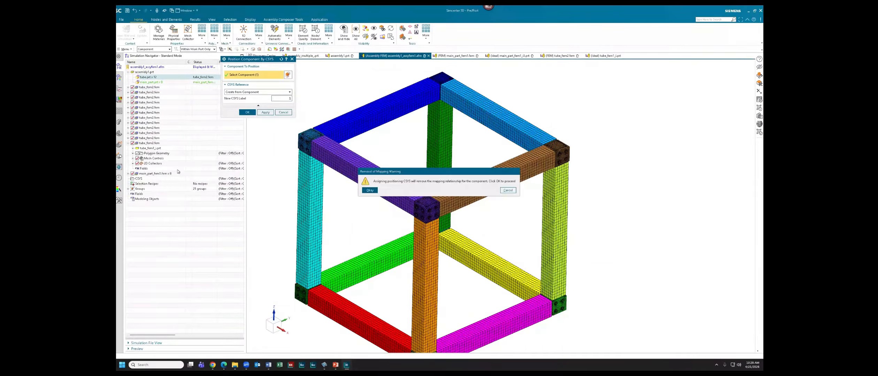
# Step: Edit the tube's positioning CSYS and move its origin along the X axis
pyautogui.doubleClick(140, 179)
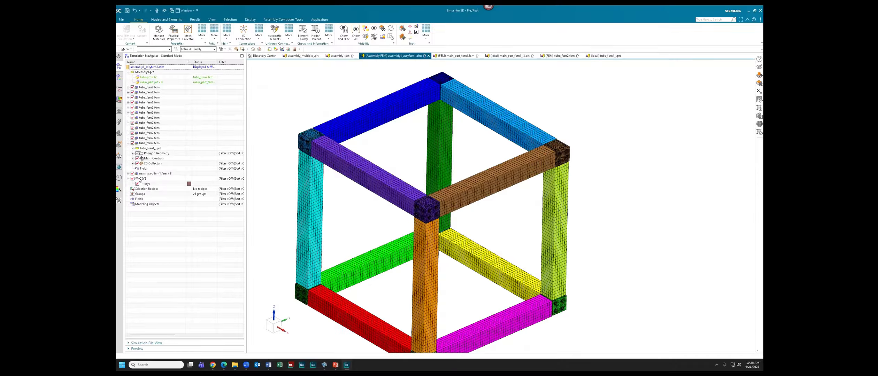
pyautogui.rightClick(148, 184)
pyautogui.click(164, 189)
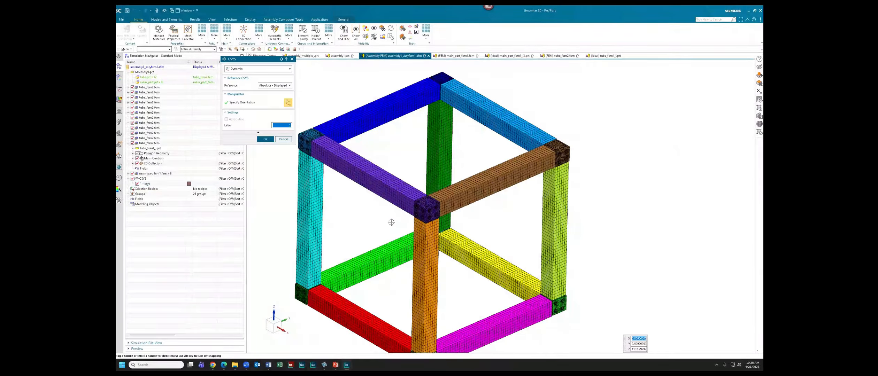
pyautogui.scroll(-6, 429, 224)
pyautogui.keyDown('shift'); pyautogui.moveTo(436, 223); pyautogui.dragTo(432, 192, button='middle'); pyautogui.keyUp('shift')
pyautogui.scroll(3, 433, 194)
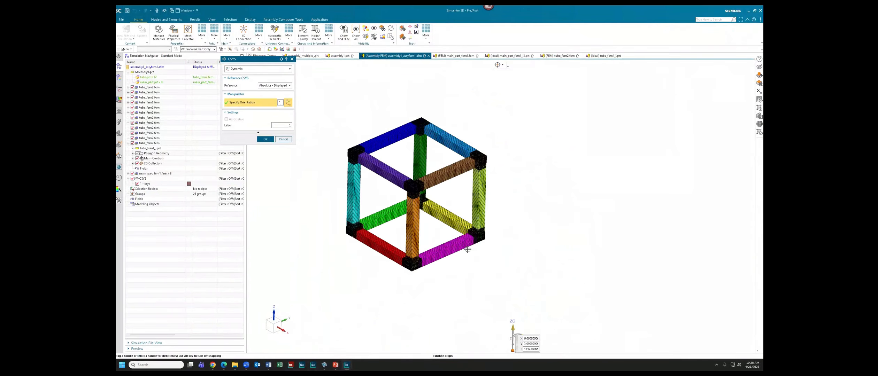
pyautogui.scroll(-1, 465, 249)
pyautogui.keyDown('shift'); pyautogui.moveTo(467, 250); pyautogui.dragTo(464, 228, button='middle'); pyautogui.keyUp('shift')
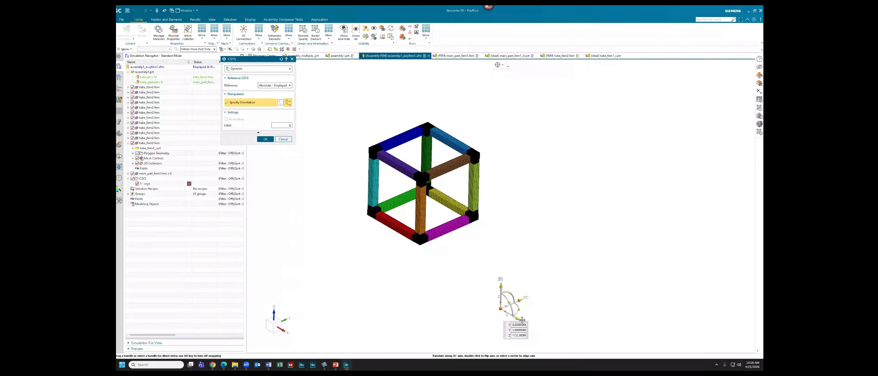
pyautogui.moveTo(515, 316); pyautogui.dragTo(544, 327)
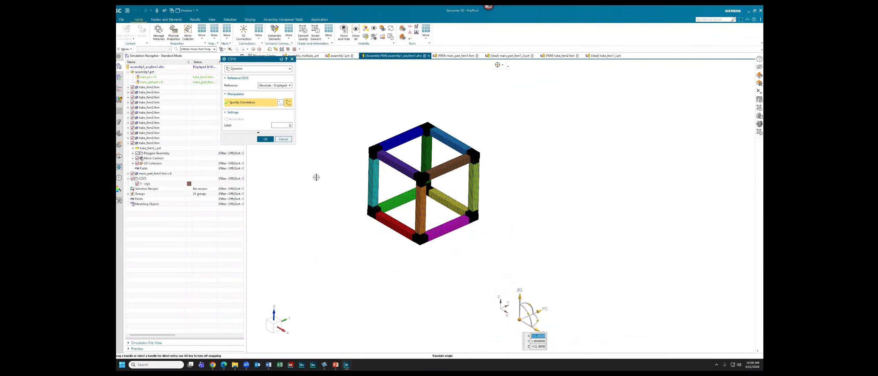
pyautogui.click(266, 139)
# Step: Update the assembly FEM and inspect the tube's position relative to the frame
pyautogui.scroll(3, 447, 165)
pyautogui.click(142, 33)
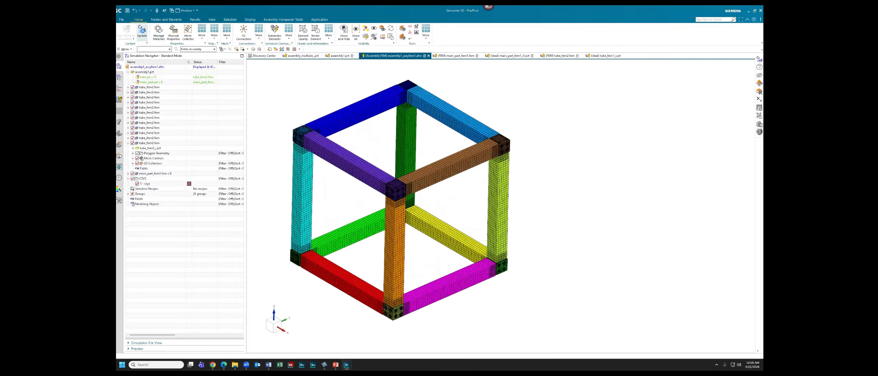
pyautogui.scroll(2, 423, 168)
pyautogui.scroll(2, 424, 168)
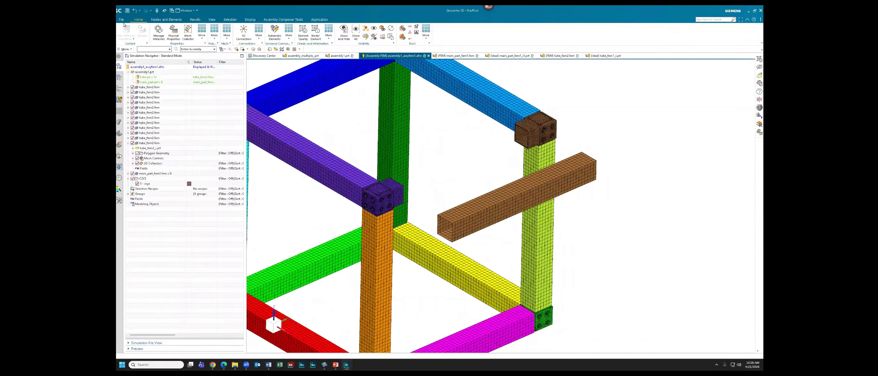
pyautogui.scroll(-1, 453, 181)
pyautogui.scroll(-1, 458, 177)
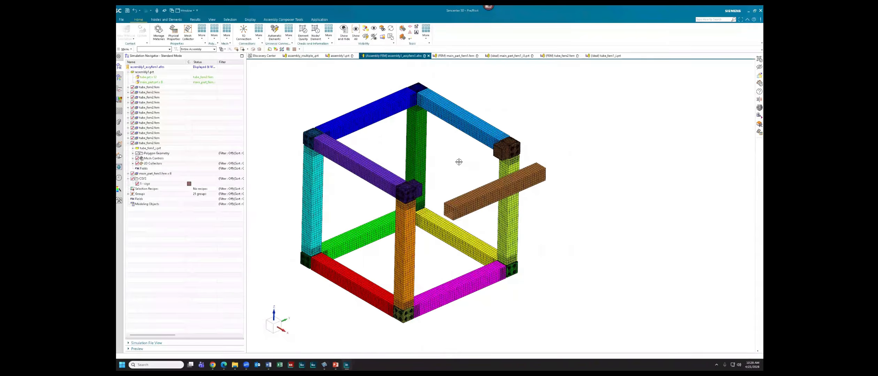
# Step: Undo the tube's shift and update the assembly FEM
pyautogui.click(136, 11)
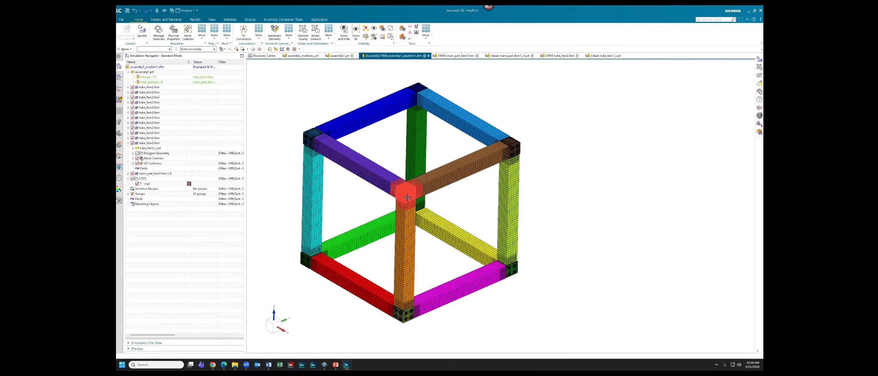
pyautogui.moveTo(398, 152); pyautogui.dragTo(259, 141, button='middle')
pyautogui.click(142, 32)
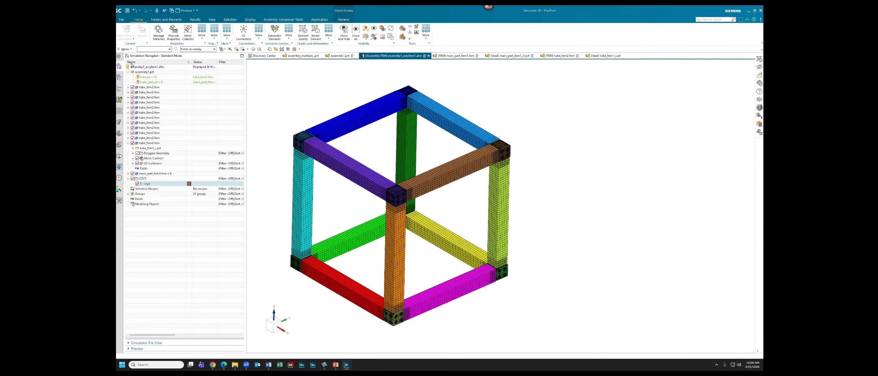
# Step: Open the Assembly Label Manager for the assembly FEM and enlarge its dialog to show more components
pyautogui.rightClick(154, 87)
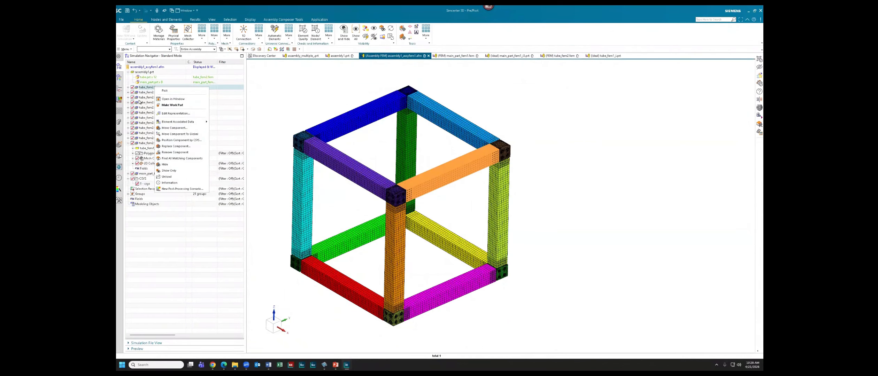
pyautogui.click(147, 124)
pyautogui.click(158, 67)
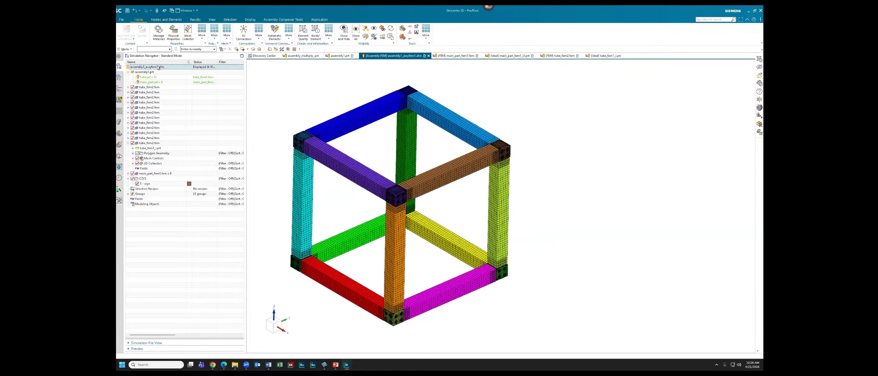
pyautogui.rightClick(157, 66)
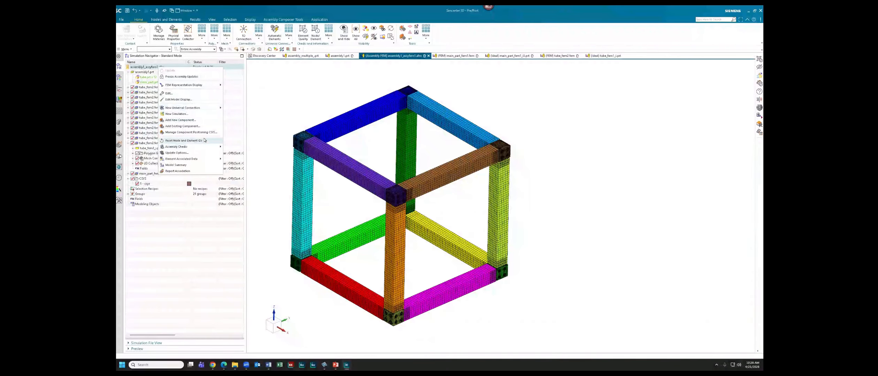
pyautogui.moveTo(209, 147)
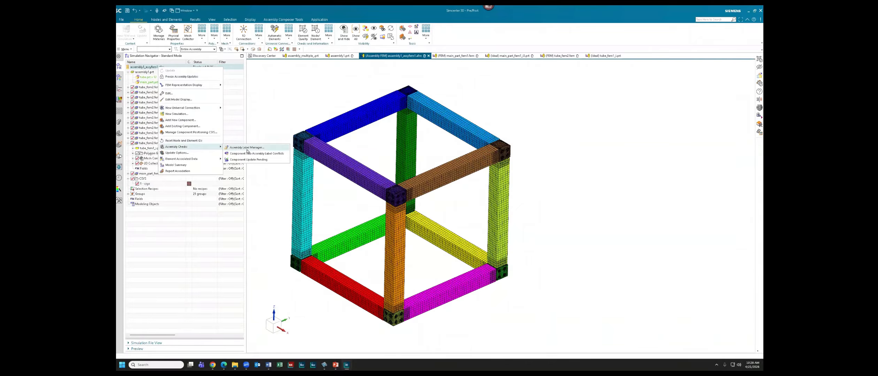
pyautogui.click(267, 148)
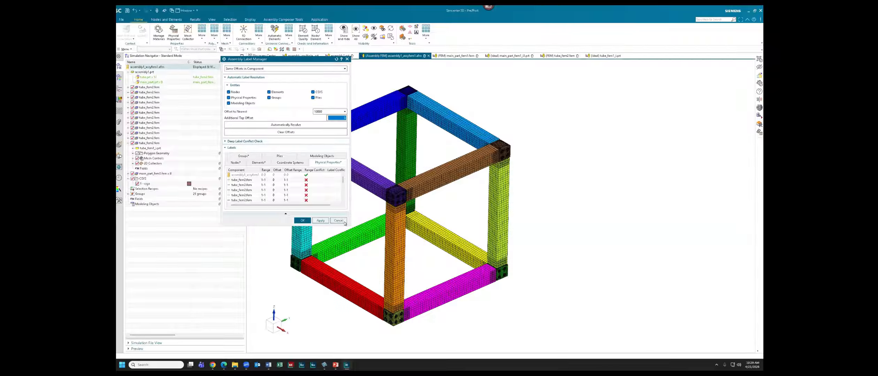
pyautogui.moveTo(350, 224); pyautogui.dragTo(430, 284)
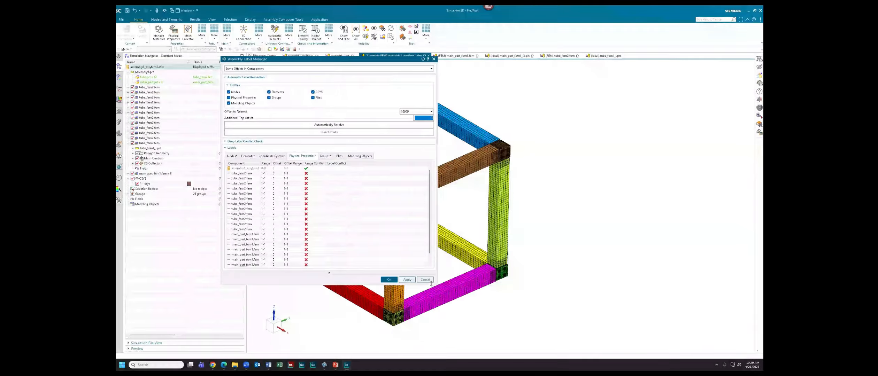
# Step: Examine the node label ranges, offsets and range conflicts of the tube and main part components
pyautogui.click(234, 156)
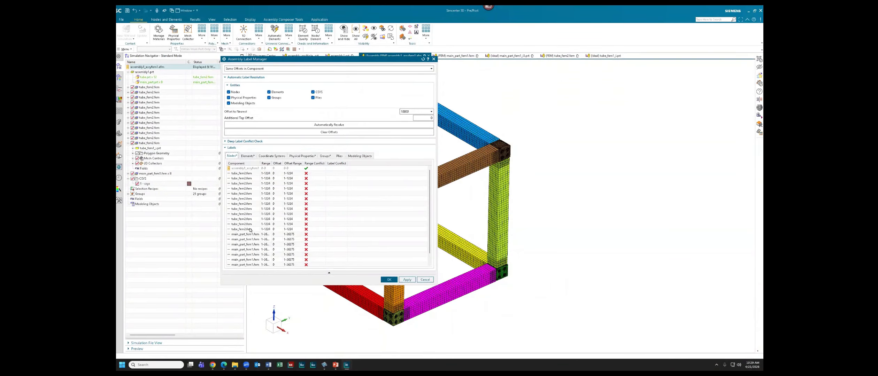
pyautogui.scroll(-1, 255, 209)
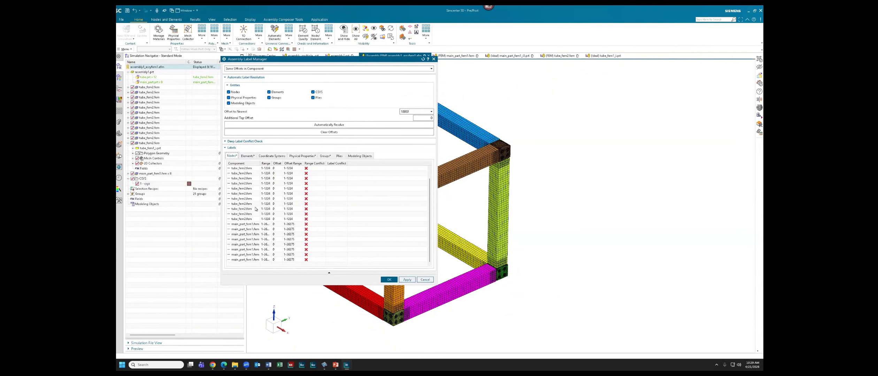
pyautogui.scroll(1, 255, 207)
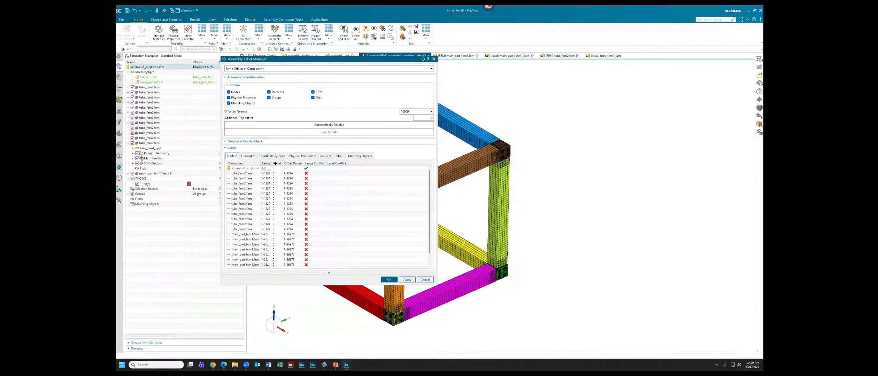
pyautogui.moveTo(271, 163); pyautogui.dragTo(278, 164)
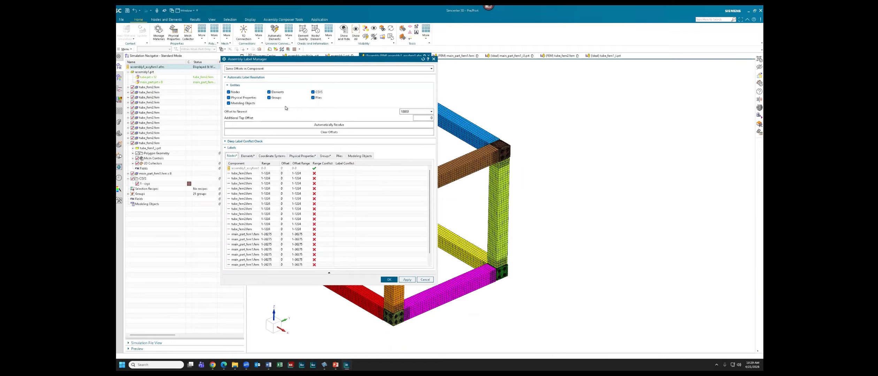
# Step: Set the label offset rounding to the nearest 1000 and automatically resolve the label conflicts for all entity types
pyautogui.click(408, 113)
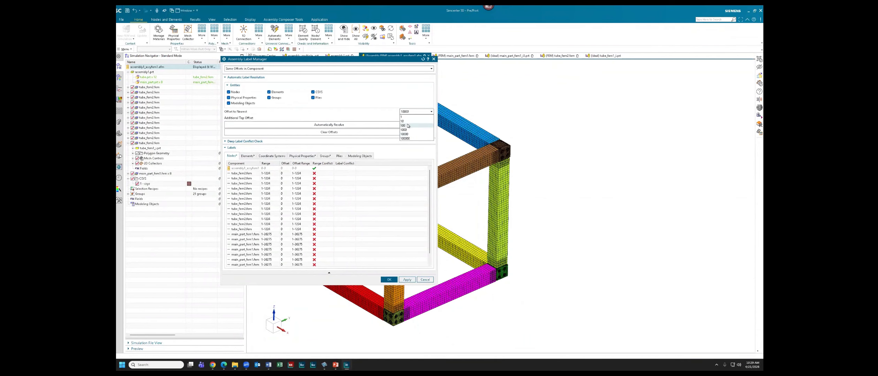
pyautogui.click(409, 134)
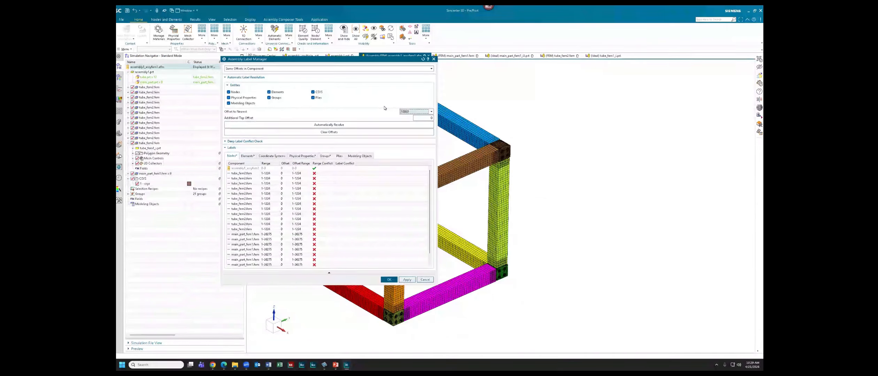
pyautogui.click(409, 112)
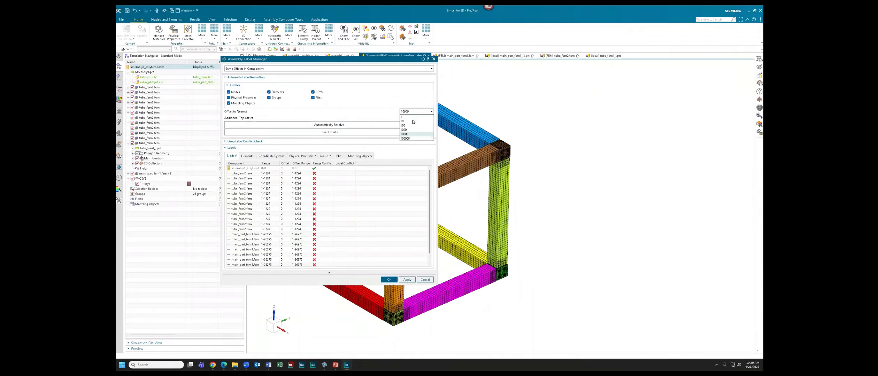
pyautogui.click(413, 129)
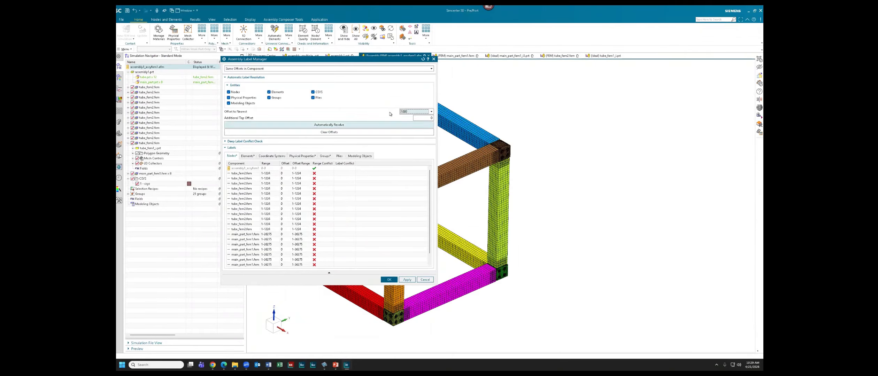
pyautogui.click(340, 124)
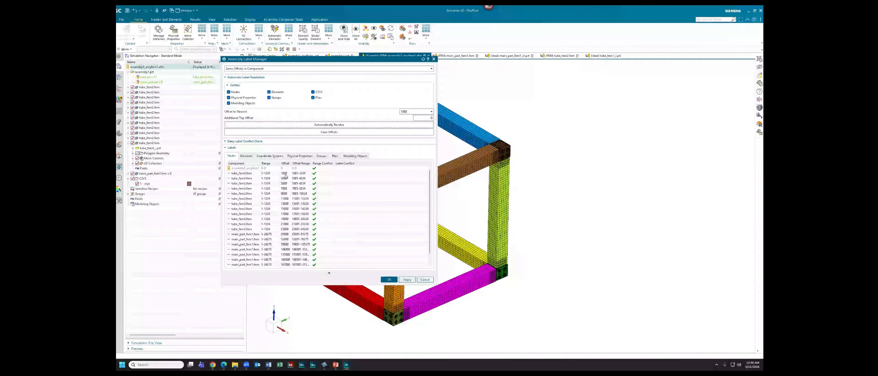
# Step: Review the components' label offsets and conflict status for nodes, elements, coordinate systems and physical properties
pyautogui.scroll(-1, 288, 219)
pyautogui.click(247, 155)
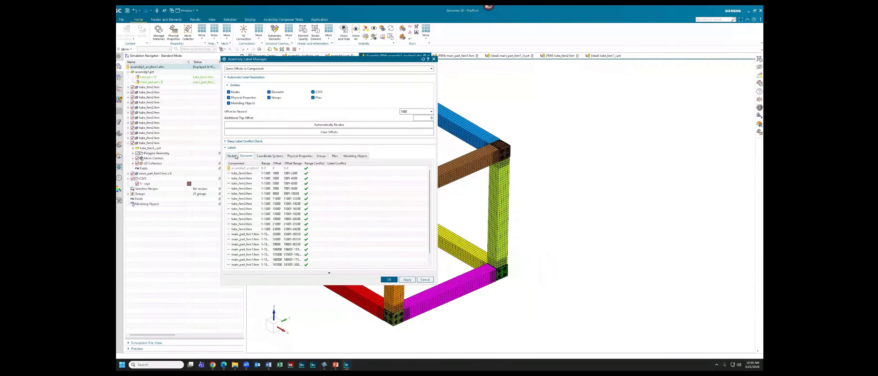
pyautogui.click(274, 157)
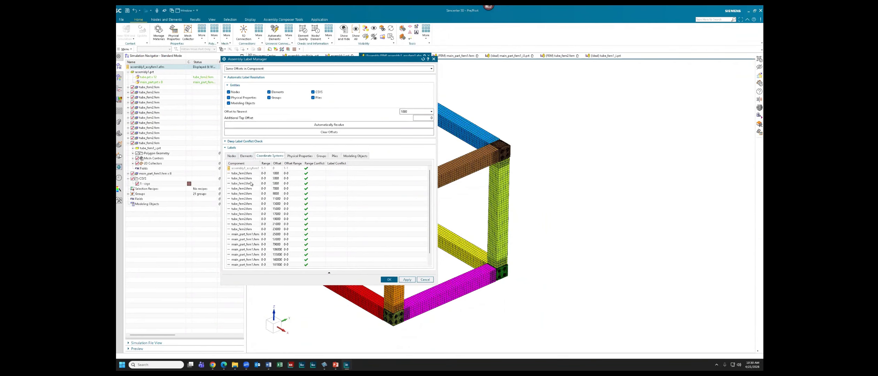
pyautogui.click(288, 157)
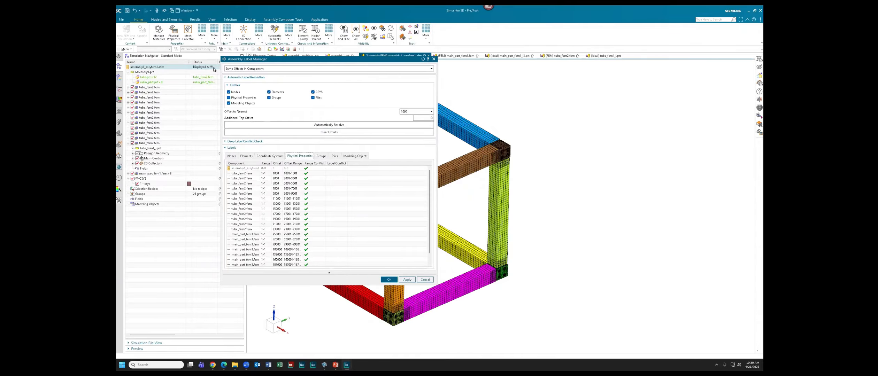
# Step: Open the node label offsets of the first three tube components for editing, one after another
pyautogui.click(231, 156)
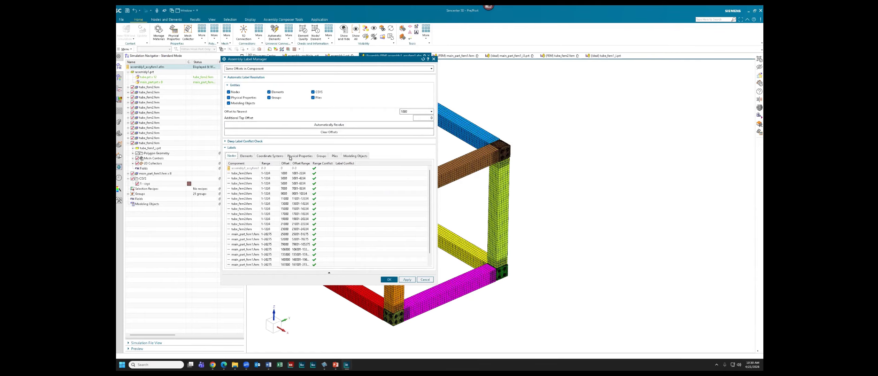
pyautogui.doubleClick(285, 173)
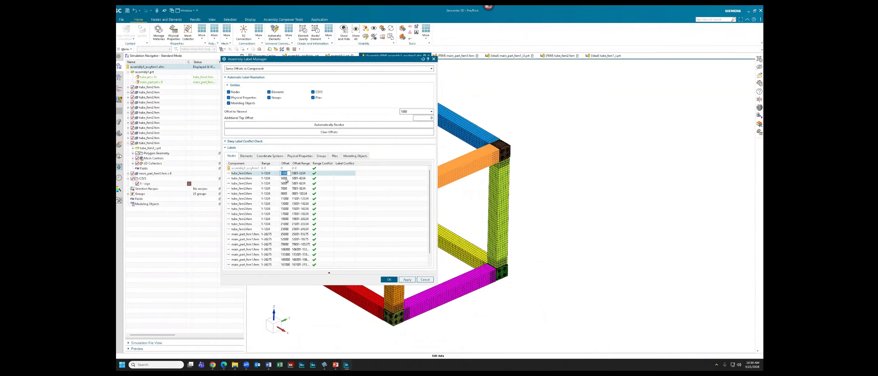
pyautogui.doubleClick(284, 178)
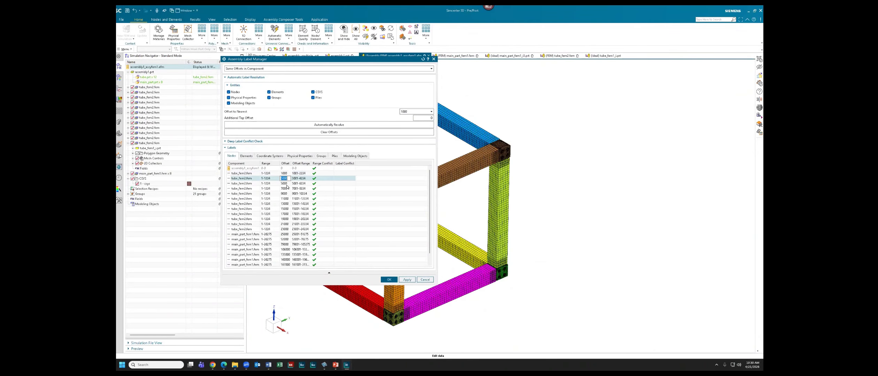
pyautogui.doubleClick(285, 183)
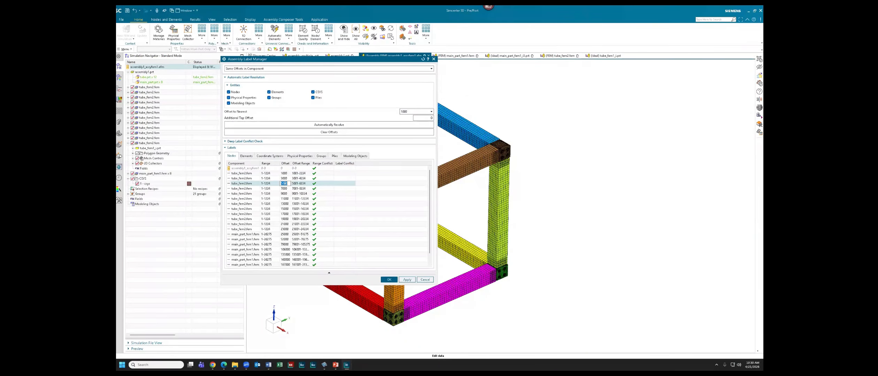
# Step: Review the node label offsets of the tube and main part components, and accept the assembly label settings
pyautogui.click(251, 198)
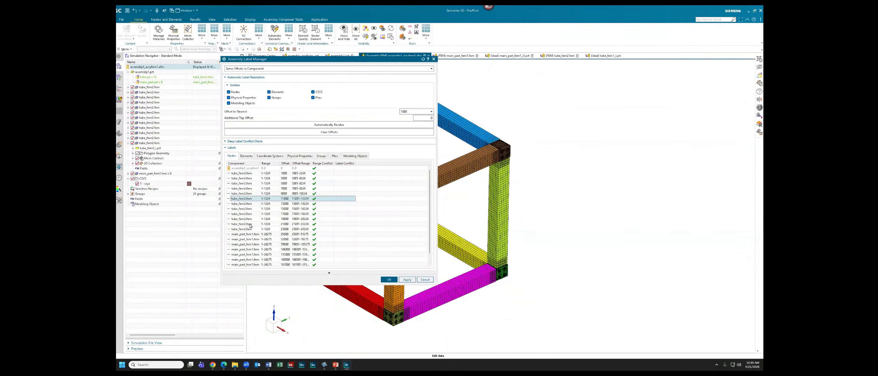
pyautogui.scroll(-1, 308, 232)
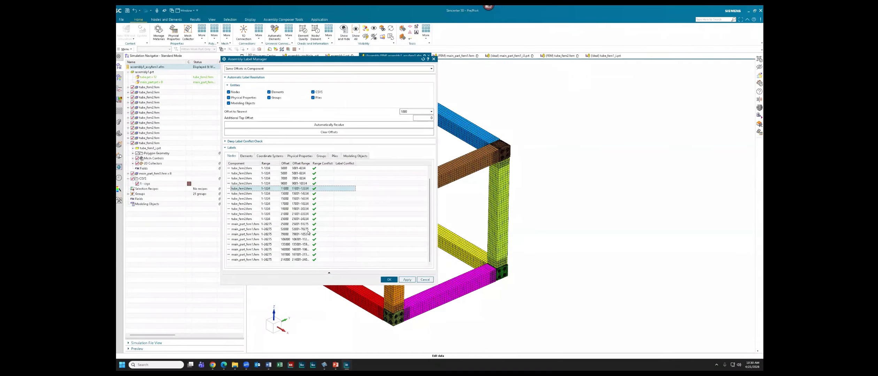
pyautogui.scroll(1, 305, 231)
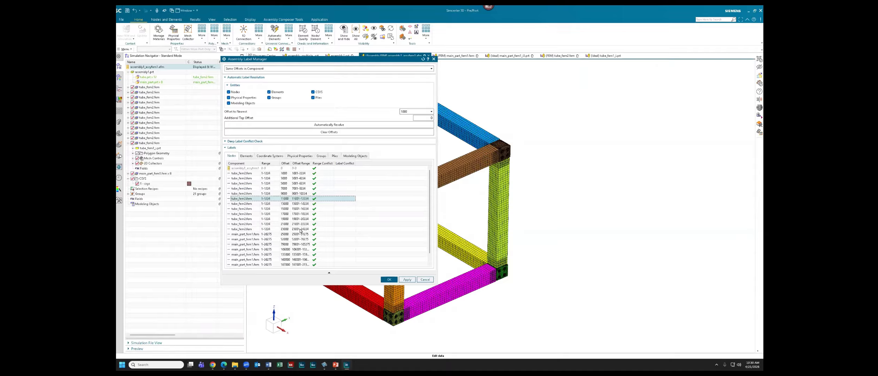
pyautogui.click(389, 280)
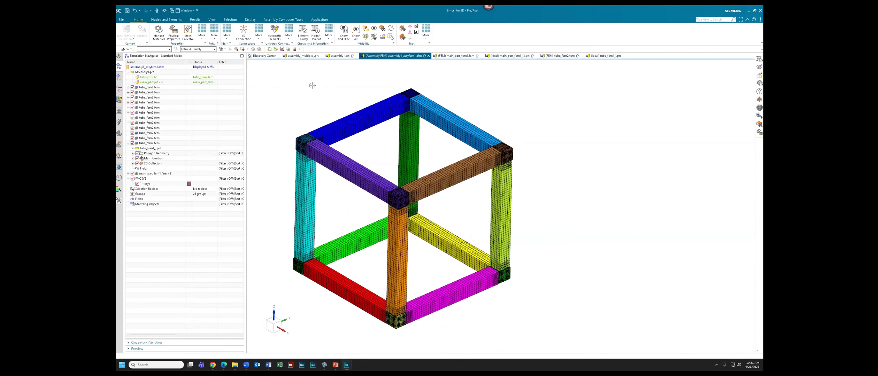
# Step: Create a new assembly FEM for the assembly_multiple part with the blank template, default file name and Simcenter Nastran structural environment
pyautogui.click(308, 57)
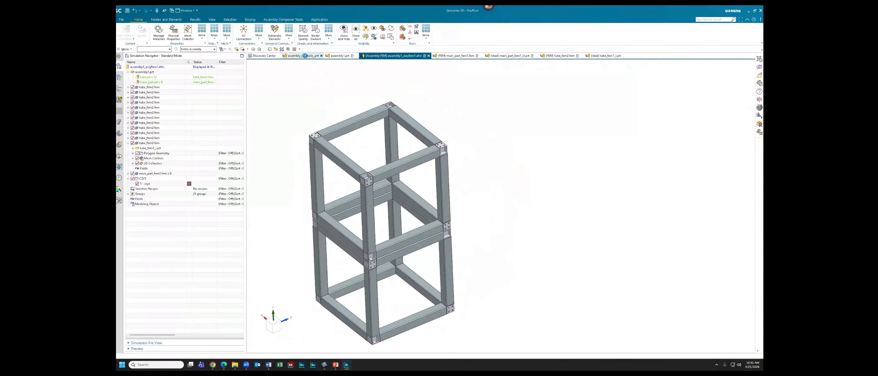
pyautogui.moveTo(308, 104); pyautogui.dragTo(366, 165, button='middle')
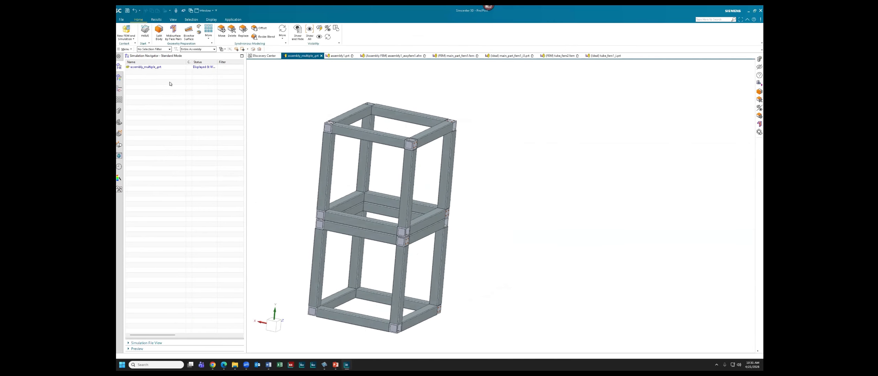
pyautogui.rightClick(165, 67)
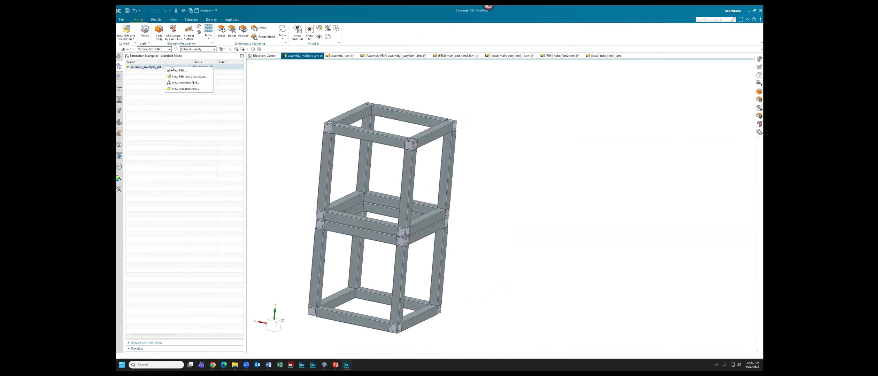
pyautogui.click(185, 83)
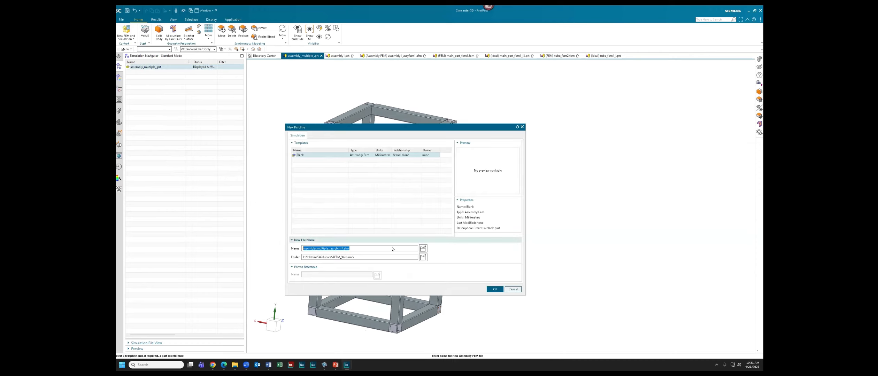
pyautogui.click(495, 289)
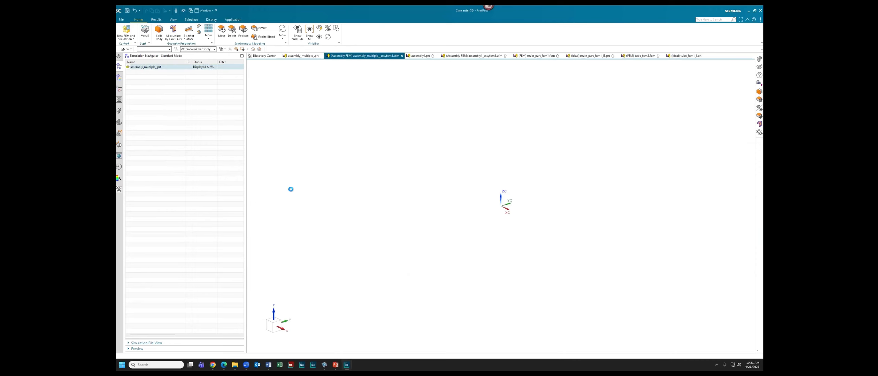
pyautogui.click(268, 199)
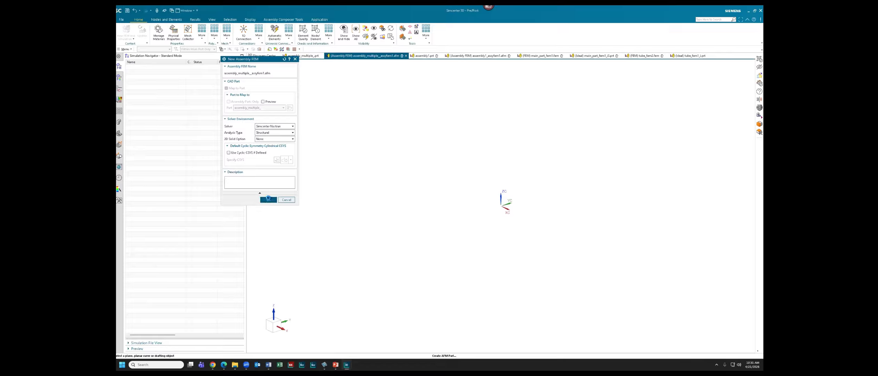
# Step: Map both assembly1 components to the existing assembly1_assyfem1 assembly FEM
pyautogui.click(133, 77)
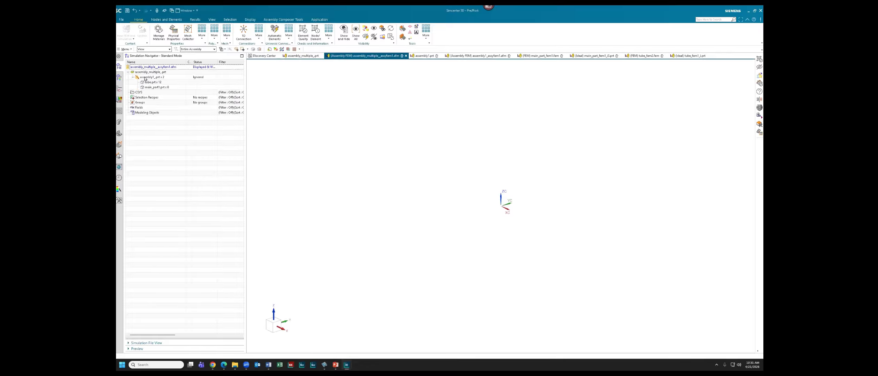
pyautogui.rightClick(145, 78)
pyautogui.click(159, 81)
pyautogui.rightClick(161, 78)
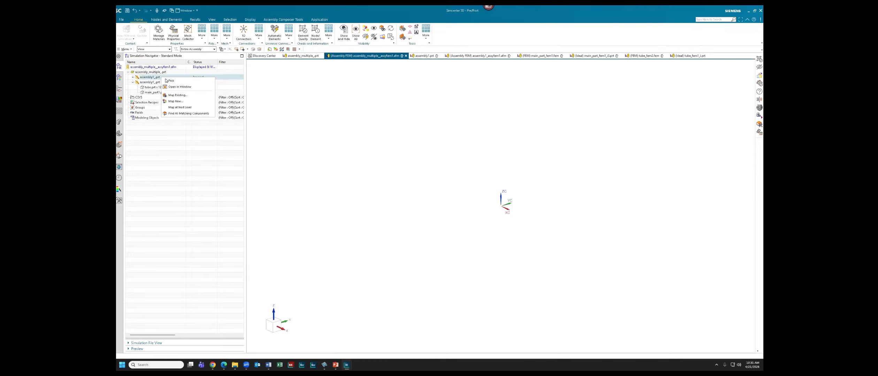
pyautogui.keyDown('ctrl'); pyautogui.click(159, 82); pyautogui.keyUp('ctrl')
pyautogui.rightClick(170, 78)
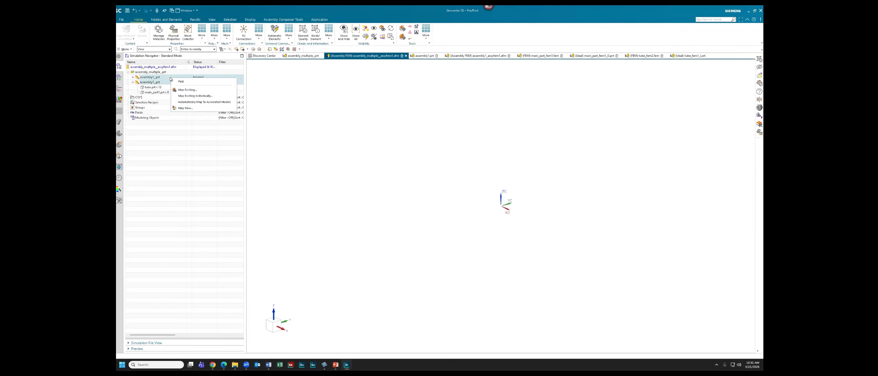
pyautogui.click(193, 90)
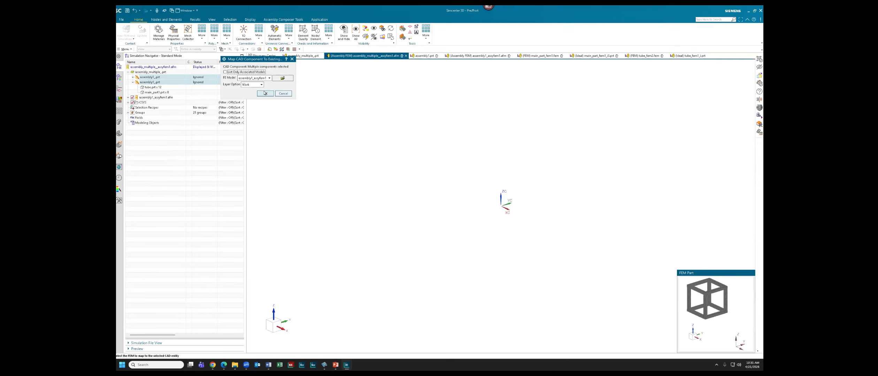
pyautogui.click(266, 94)
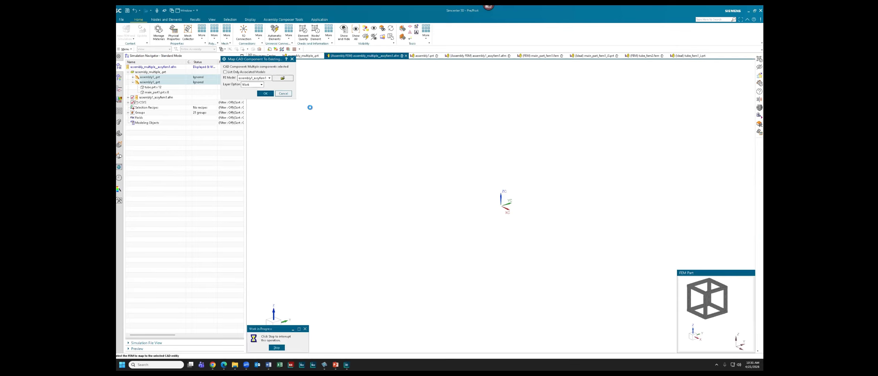
# Step: Examine the two mapped frame meshes and collapse the component list of the second assembly1 part
pyautogui.click(347, 132)
pyautogui.keyDown('shift'); pyautogui.moveTo(368, 141); pyautogui.dragTo(394, 244, button='middle'); pyautogui.keyUp('shift')
pyautogui.scroll(-4, 380, 146)
pyautogui.keyDown('shift'); pyautogui.moveTo(378, 129); pyautogui.dragTo(381, 192, button='middle'); pyautogui.keyUp('shift')
pyautogui.scroll(-2, 398, 165)
pyautogui.scroll(5, 386, 178)
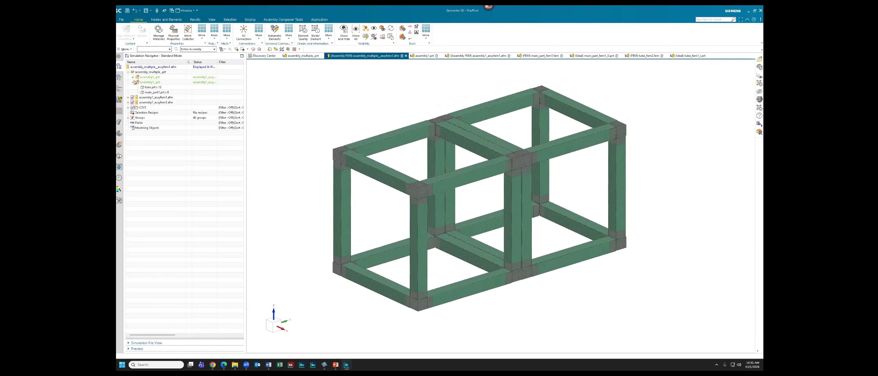
pyautogui.click(133, 82)
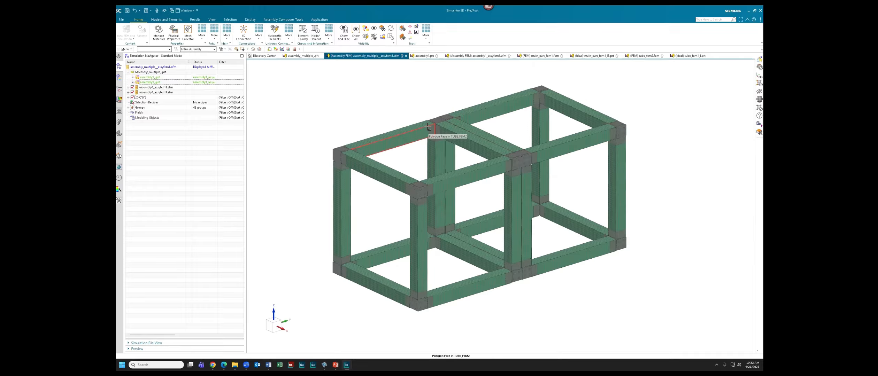
pyautogui.keyDown('shift'); pyautogui.moveTo(413, 122); pyautogui.dragTo(406, 132, button='middle'); pyautogui.keyUp('shift')
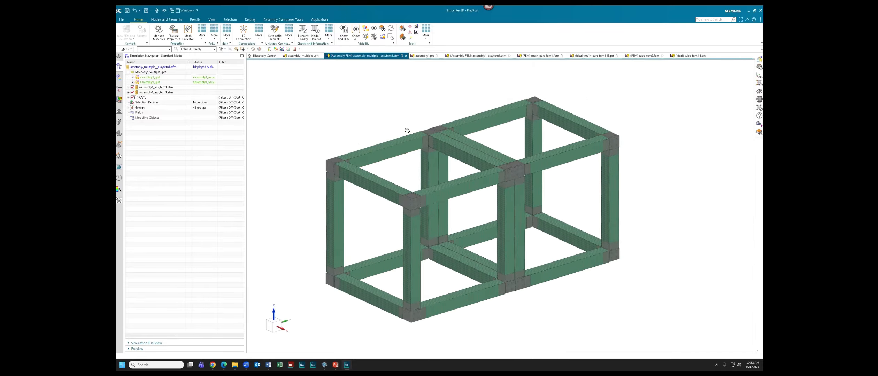
# Step: Automatically resolve the label conflicts between the two mapped frames with offsets to the nearest 1000, check the element labels and accept
pyautogui.rightClick(175, 68)
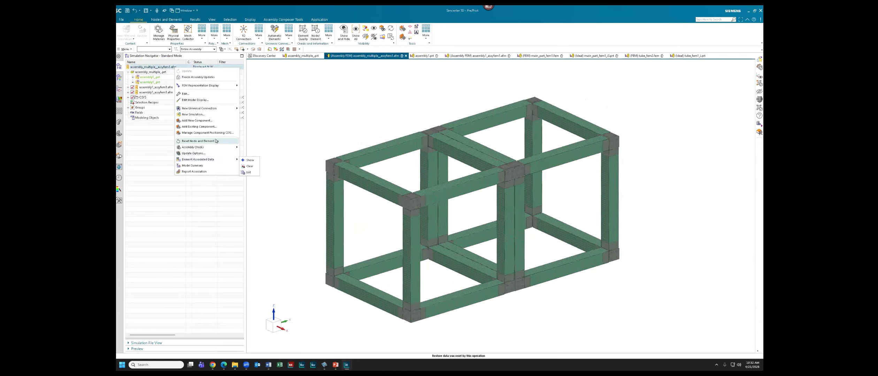
pyautogui.click(250, 149)
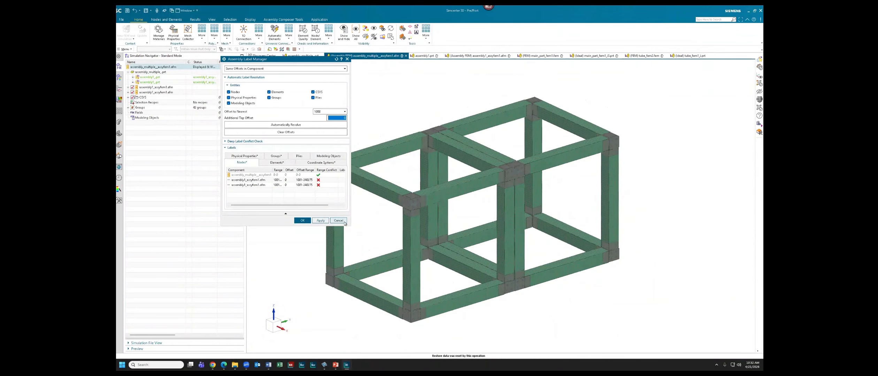
pyautogui.moveTo(349, 224); pyautogui.dragTo(462, 297)
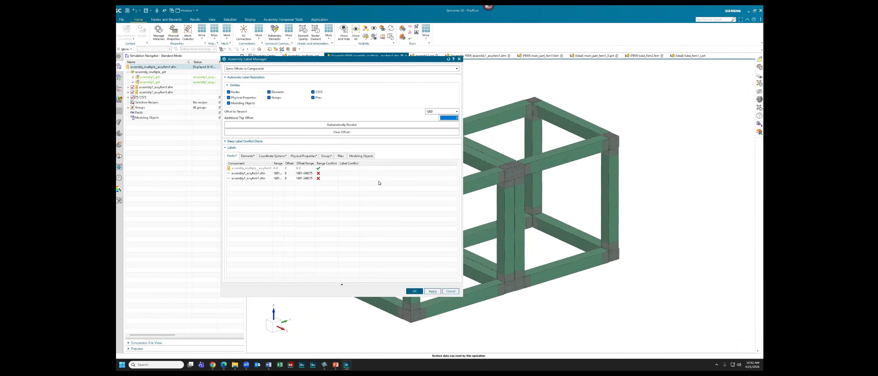
pyautogui.click(307, 125)
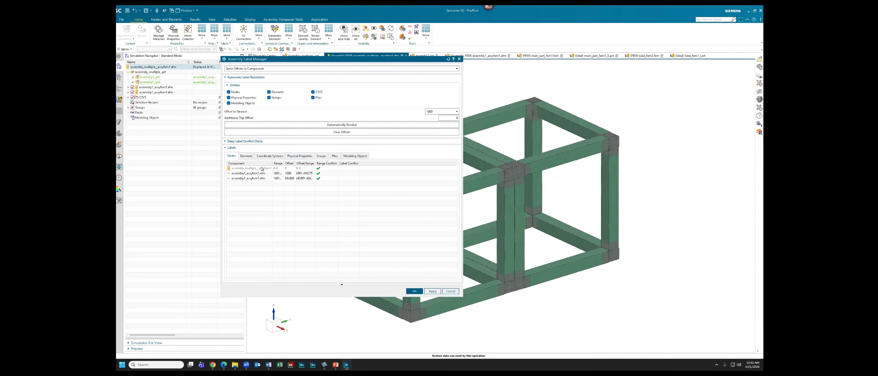
pyautogui.click(244, 156)
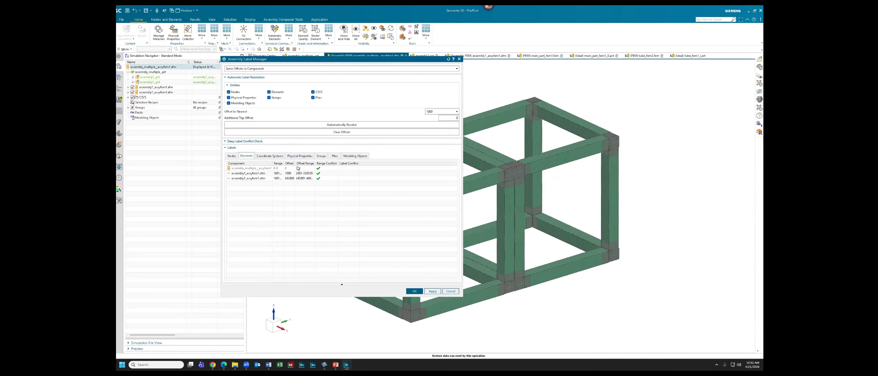
pyautogui.moveTo(294, 163); pyautogui.dragTo(304, 163)
pyautogui.click(413, 291)
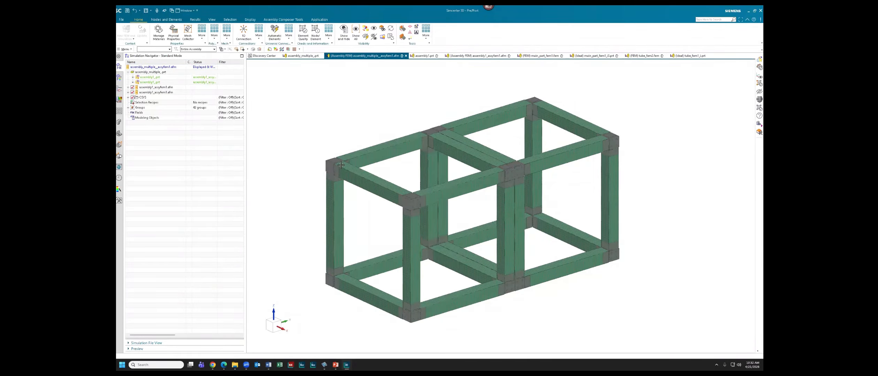
# Step: Hide all CAE entities so that only the polygon geometry of both frames is displayed
pyautogui.moveTo(345, 172); pyautogui.dragTo(390, 154, button='middle')
pyautogui.scroll(3, 384, 160)
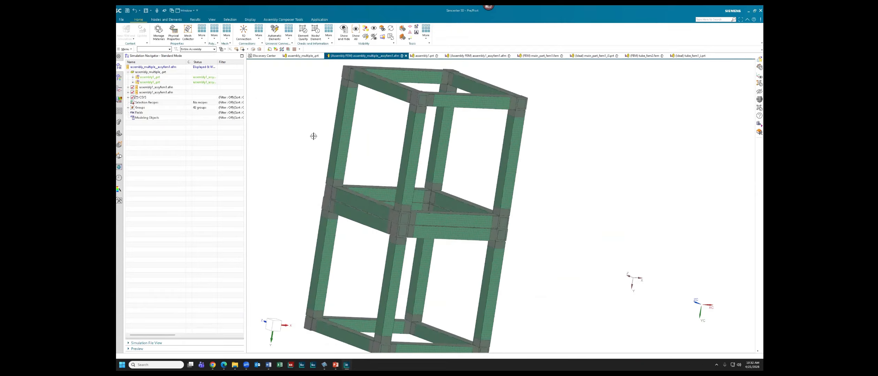
pyautogui.hotkey('ctrl', 'w')
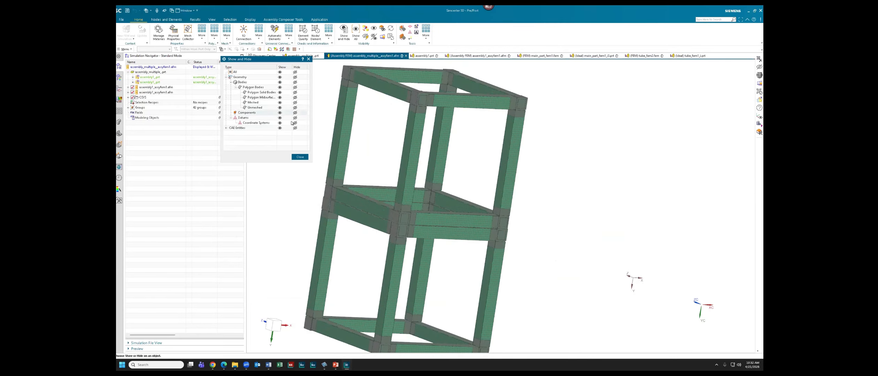
pyautogui.click(295, 128)
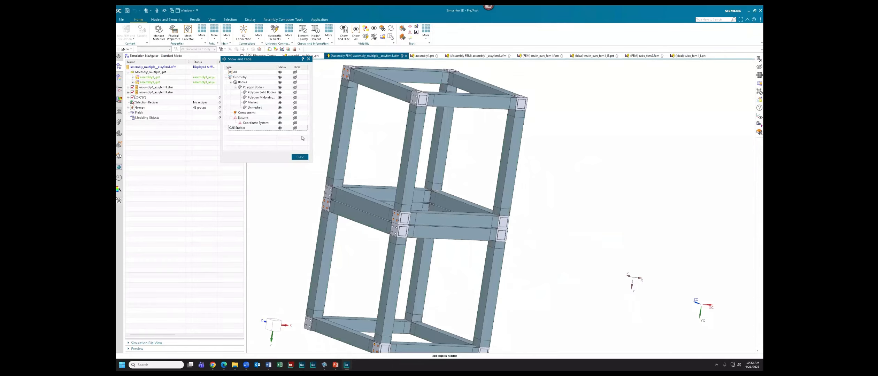
pyautogui.click(302, 159)
# Step: Create a group with the default name from the four lower corner blocks at the middle level where the two frames meet
pyautogui.click(128, 107)
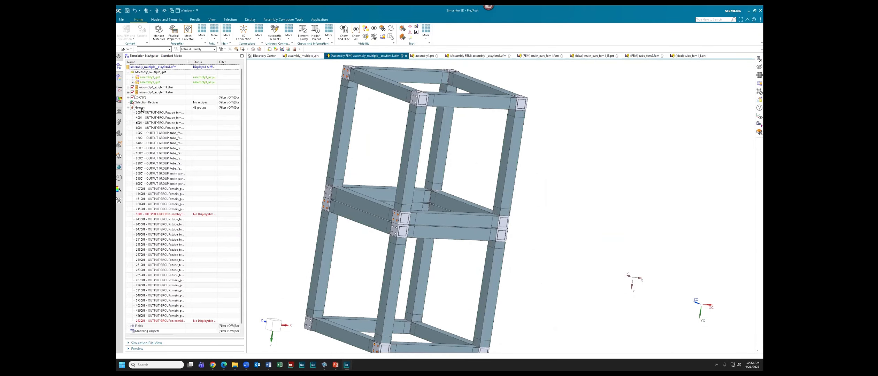
pyautogui.rightClick(142, 108)
pyautogui.click(174, 119)
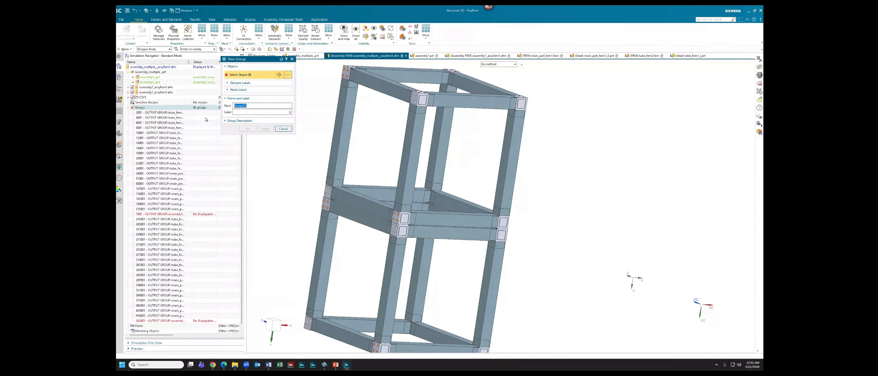
pyautogui.click(326, 205)
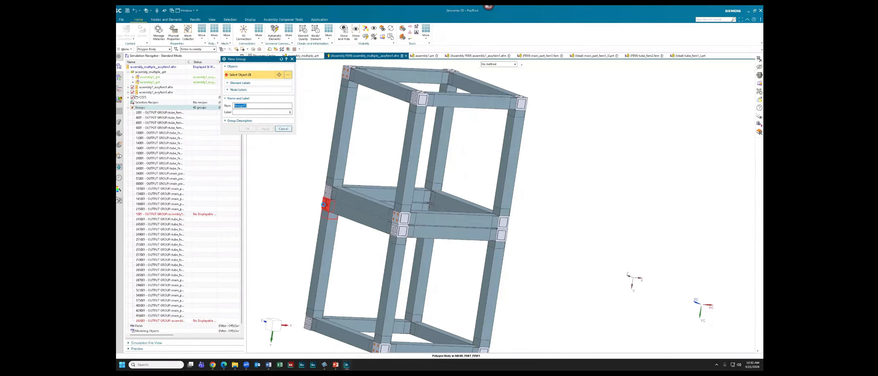
pyautogui.click(400, 230)
pyautogui.click(502, 236)
pyautogui.moveTo(502, 237); pyautogui.dragTo(538, 222, button='middle')
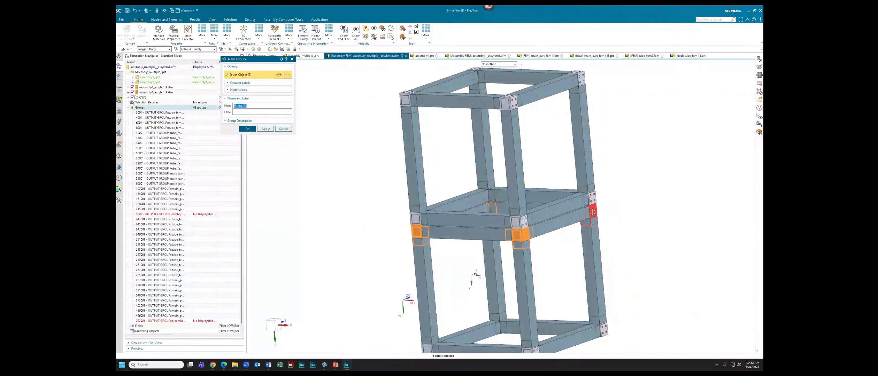
pyautogui.click(593, 211)
pyautogui.click(248, 129)
# Step: Hide the meshed polygon bodies of the stacked frames
pyautogui.moveTo(343, 162); pyautogui.dragTo(315, 206, button='middle')
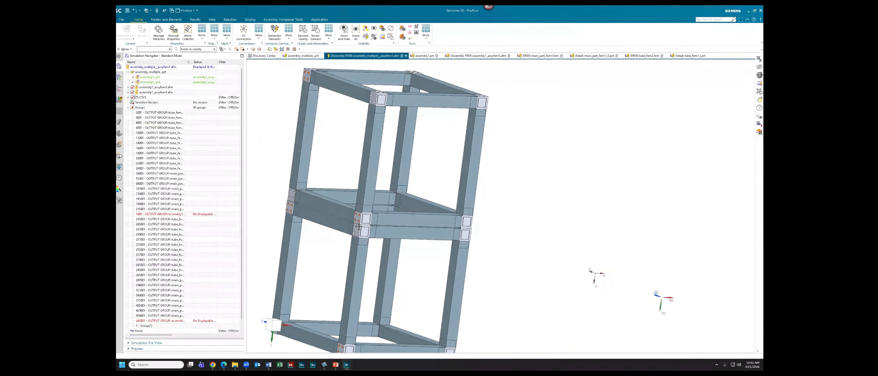
pyautogui.moveTo(398, 207); pyautogui.dragTo(480, 237, button='middle')
pyautogui.moveTo(451, 210); pyautogui.dragTo(372, 203, button='middle')
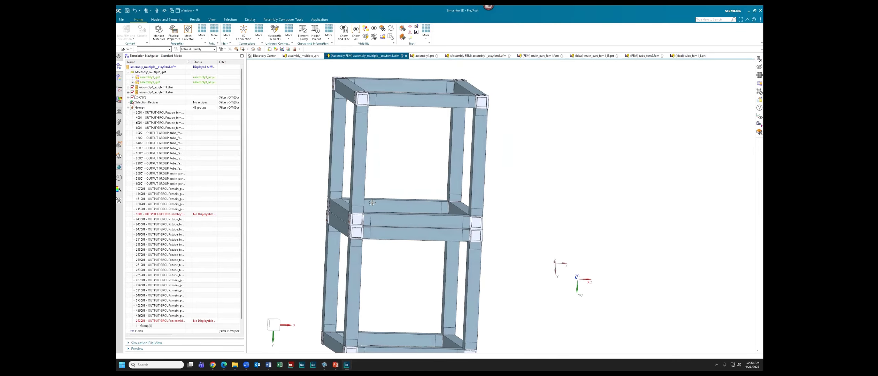
pyautogui.hotkey('ctrl', 'w')
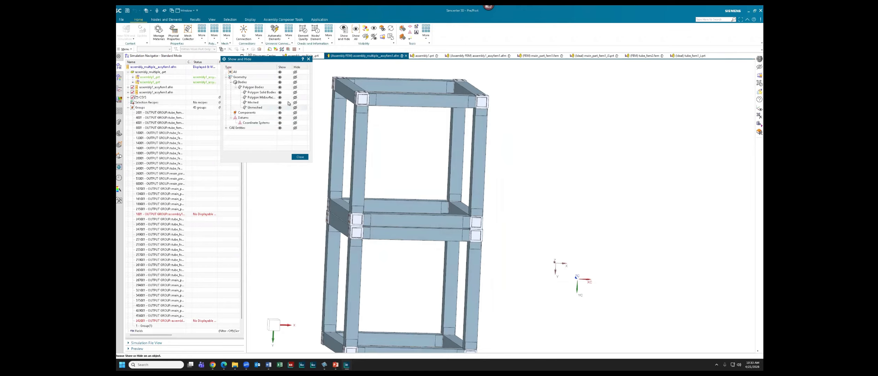
pyautogui.click(295, 103)
pyautogui.click(300, 157)
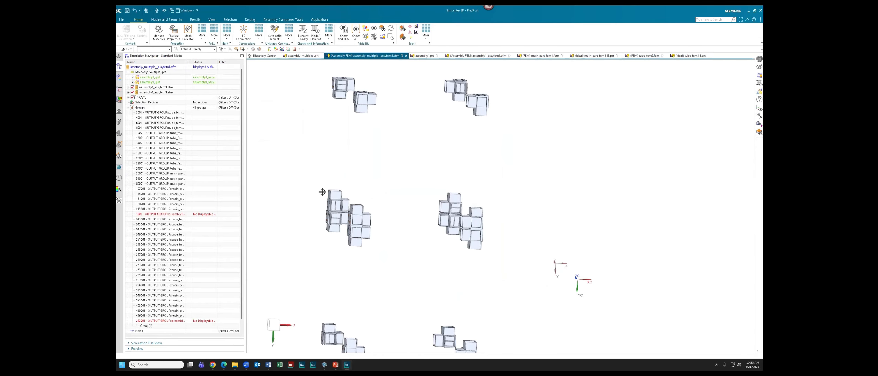
# Step: Hide the Group(1) corner blocks so that the undersides of the upper blocks at the middle level are exposed
pyautogui.scroll(-1, 164, 317)
pyautogui.click(164, 316)
pyautogui.rightClick(166, 316)
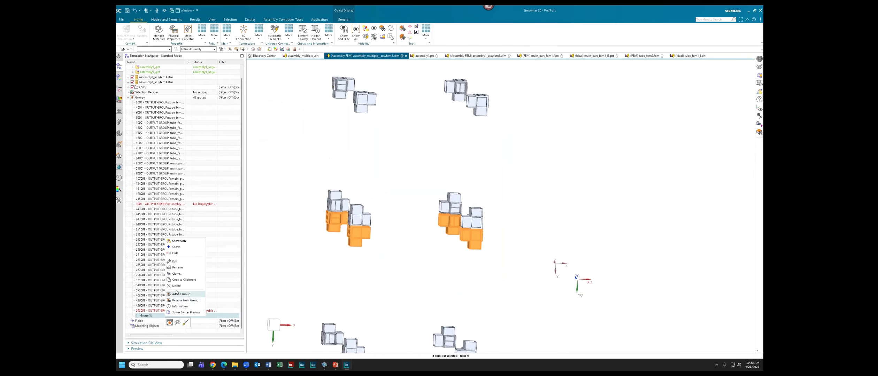
pyautogui.click(181, 254)
pyautogui.moveTo(339, 204); pyautogui.dragTo(338, 195, button='middle')
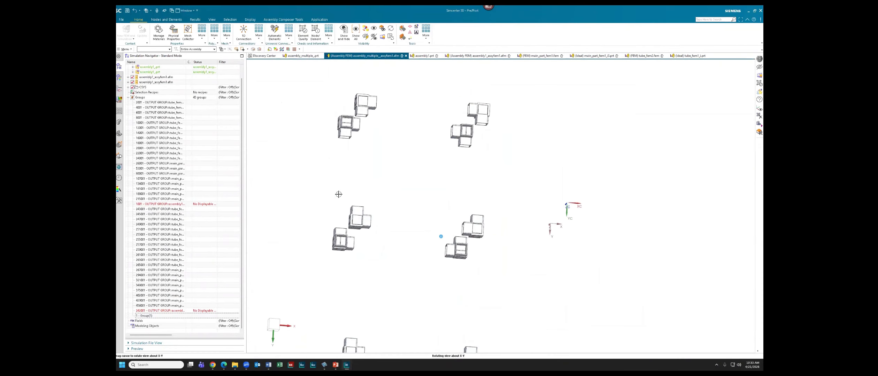
pyautogui.scroll(4, 338, 206)
pyautogui.keyDown('shift'); pyautogui.moveTo(346, 231); pyautogui.dragTo(328, 198, button='middle'); pyautogui.keyUp('shift')
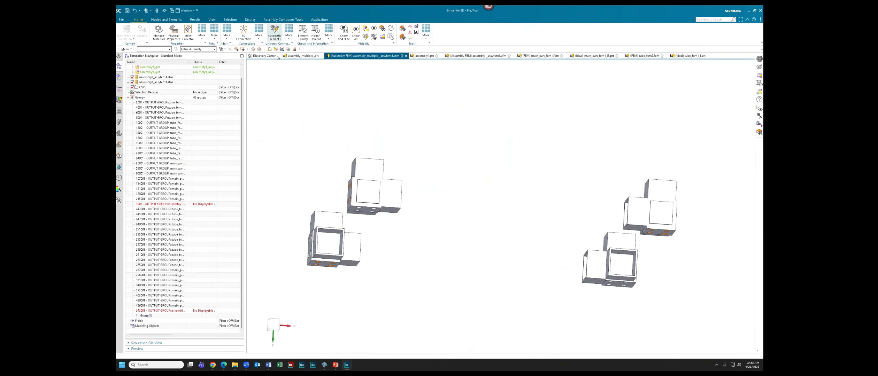
# Step: Start a bolt connection of type Bolt in Tapped Hole
pyautogui.click(258, 34)
pyautogui.click(275, 51)
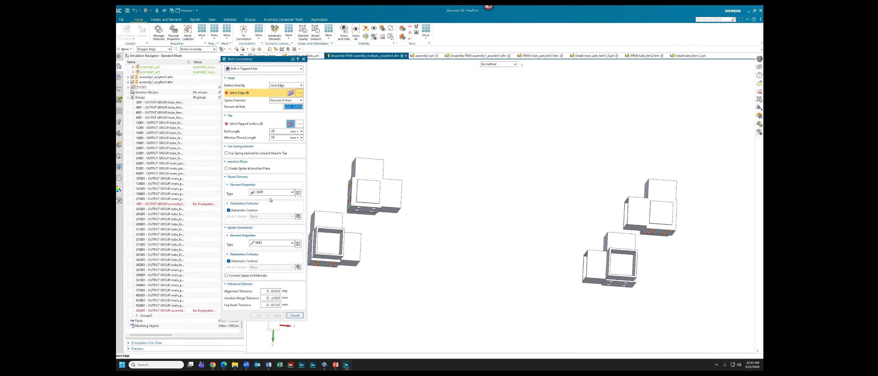
pyautogui.keyDown('shift'); pyautogui.moveTo(352, 202); pyautogui.dragTo(350, 197, button='middle'); pyautogui.keyUp('shift')
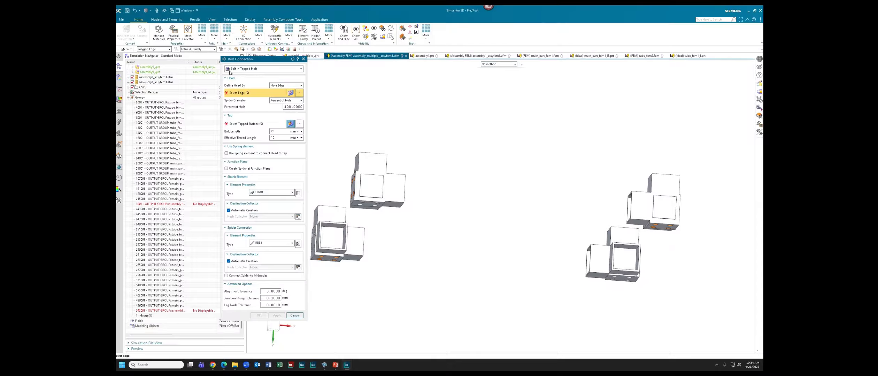
# Step: Collect the hole edges of the four middle-level blocks as bolt head edges using the Circular Edges smart selection method
pyautogui.click(299, 92)
pyautogui.keyDown('shift'); pyautogui.moveTo(366, 173); pyautogui.dragTo(358, 177, button='middle'); pyautogui.keyUp('shift')
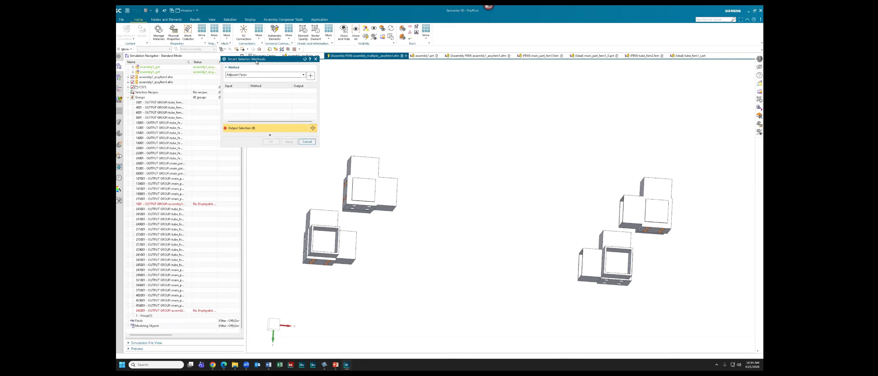
pyautogui.click(257, 75)
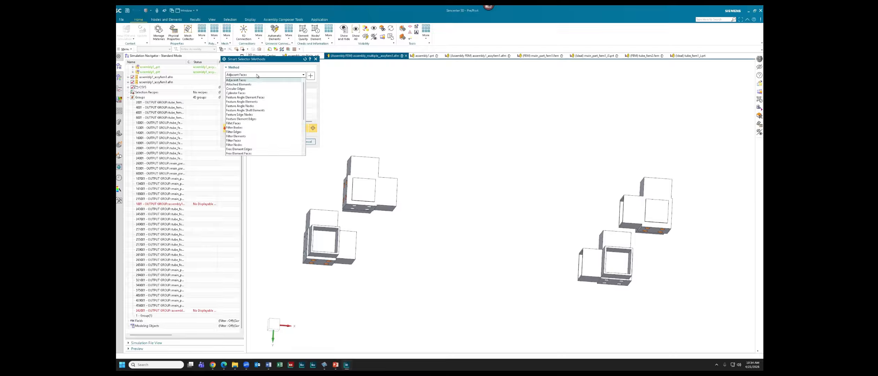
pyautogui.click(240, 89)
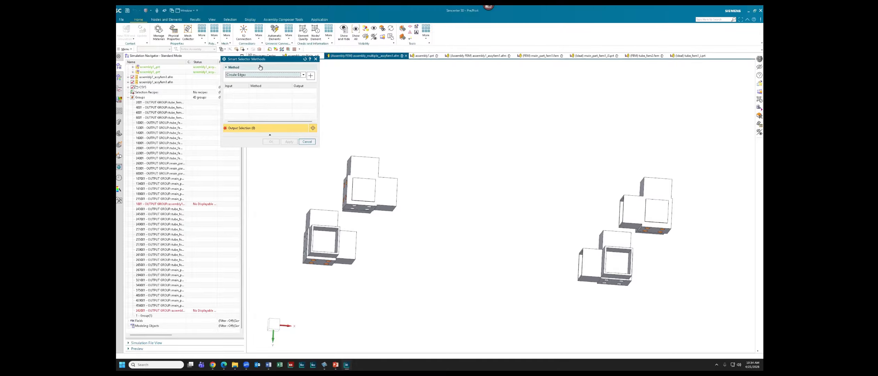
pyautogui.click(303, 75)
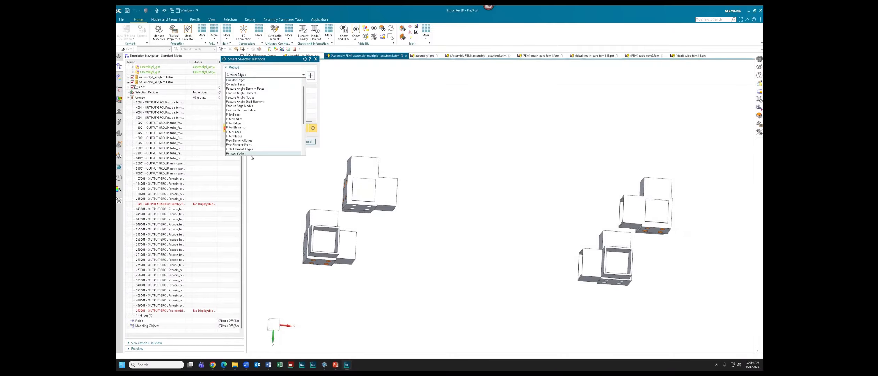
pyautogui.click(234, 80)
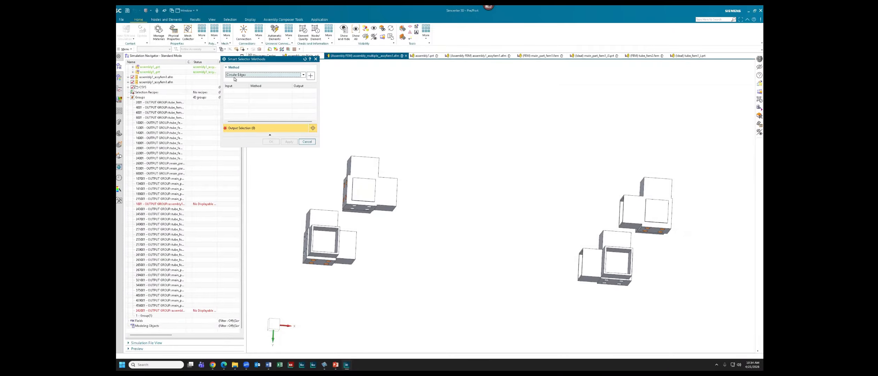
pyautogui.click(312, 77)
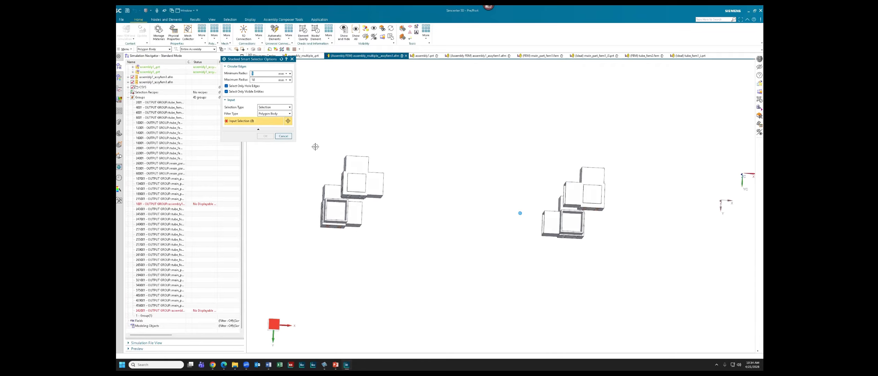
pyautogui.moveTo(324, 135); pyautogui.dragTo(643, 235)
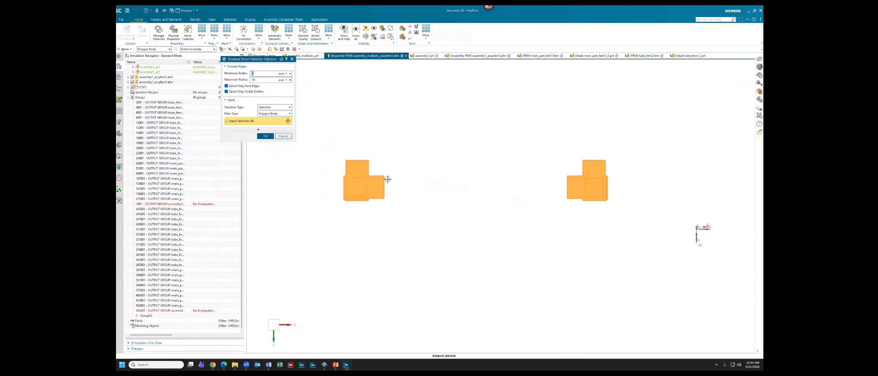
pyautogui.moveTo(386, 178); pyautogui.dragTo(394, 164, button='middle')
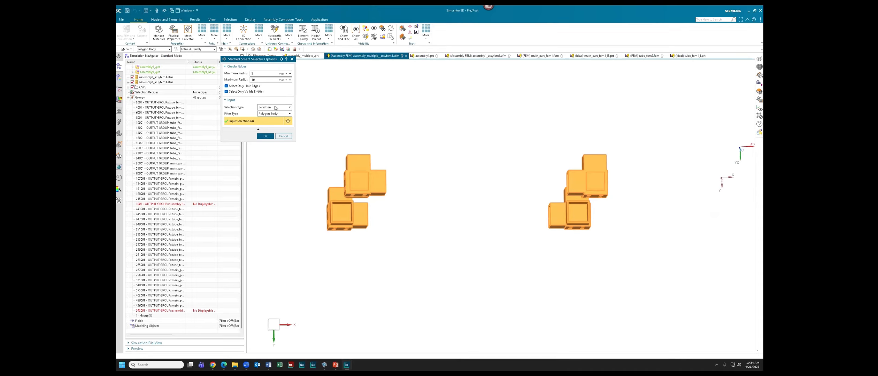
pyautogui.click(266, 136)
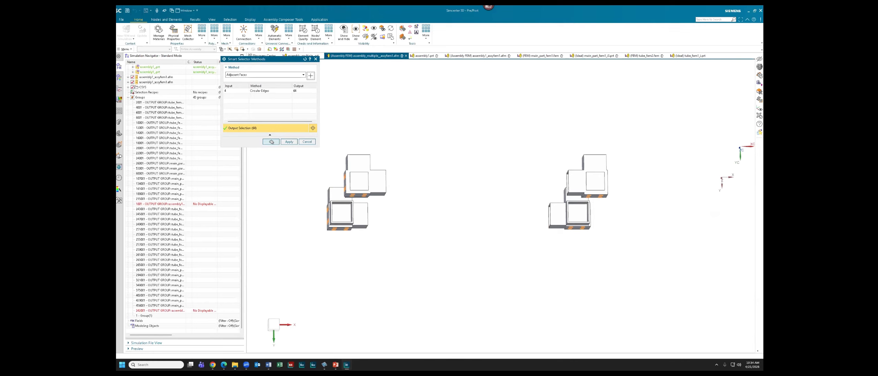
pyautogui.moveTo(401, 197); pyautogui.dragTo(386, 193, button='middle')
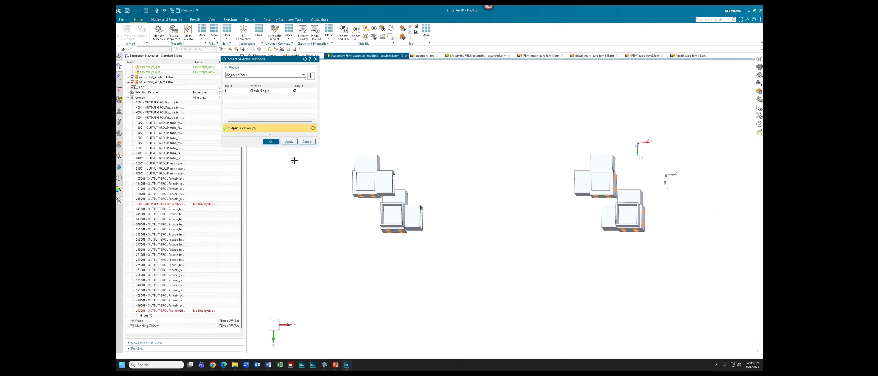
pyautogui.click(270, 141)
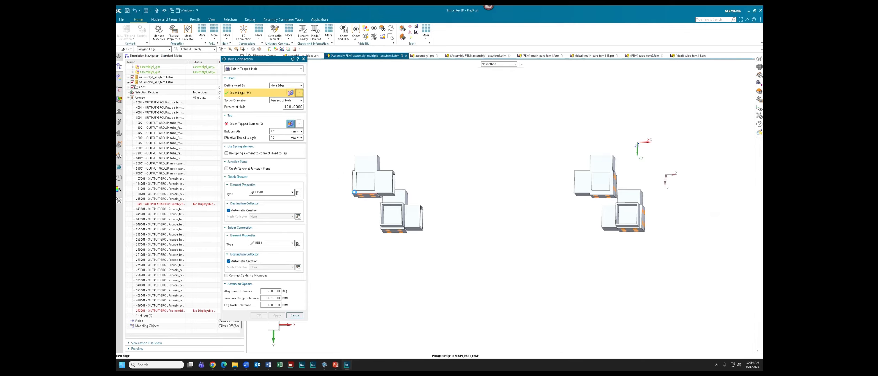
# Step: Try to box-deselect the unwanted head edges in a straight side view, keeping only those on the blocks' lower faces
pyautogui.press('F8')
pyautogui.moveTo(332, 145); pyautogui.dragTo(625, 188)
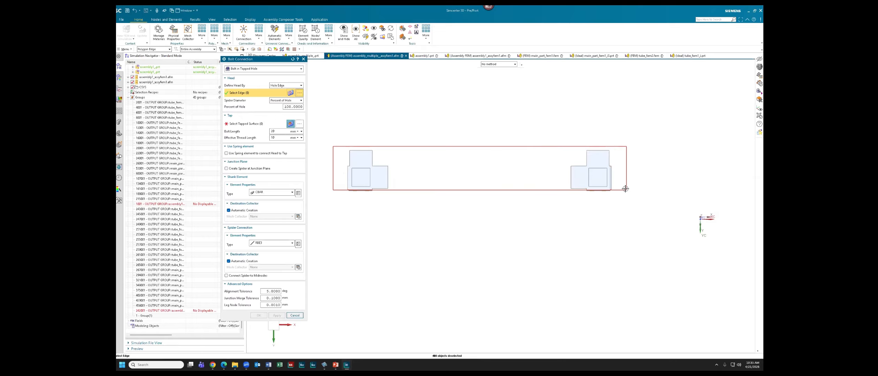
pyautogui.moveTo(410, 165); pyautogui.dragTo(409, 161, button='middle')
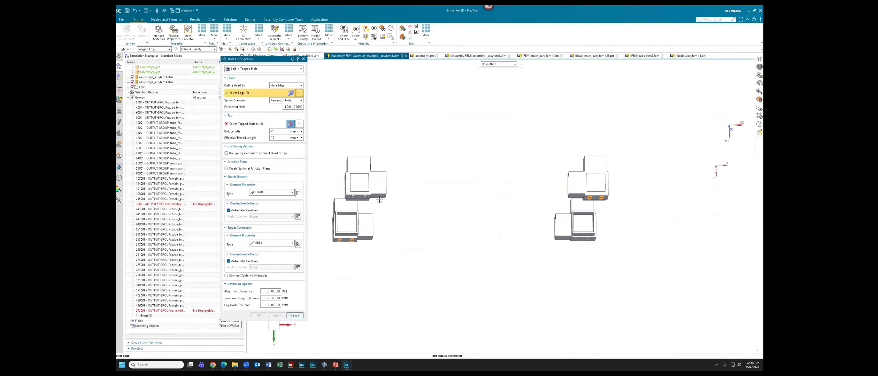
pyautogui.keyDown('shift'); pyautogui.moveTo(379, 200); pyautogui.dragTo(389, 188, button='middle'); pyautogui.keyUp('shift')
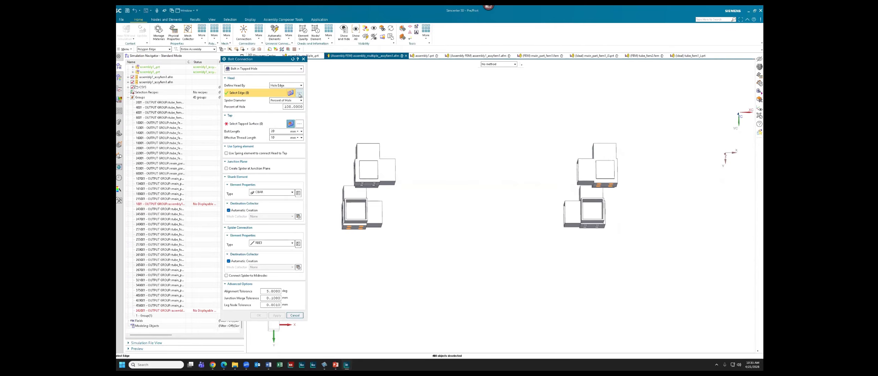
# Step: Reselect the hole edges of the four middle-level blocks as head edges with the Circular Edges smart selection method
pyautogui.click(300, 95)
pyautogui.click(265, 75)
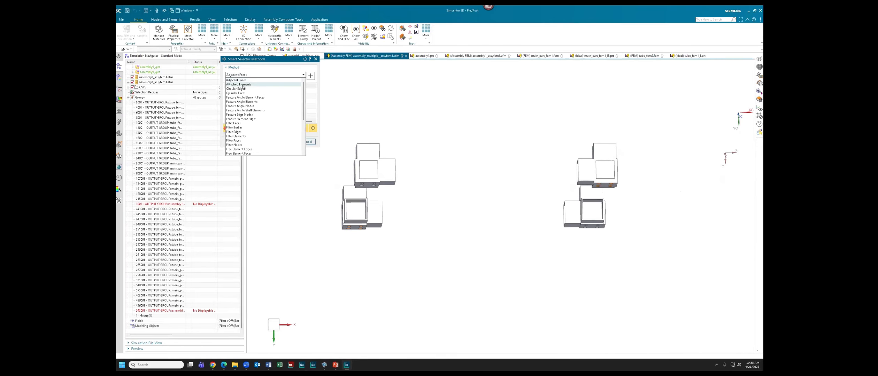
pyautogui.click(242, 85)
pyautogui.click(312, 78)
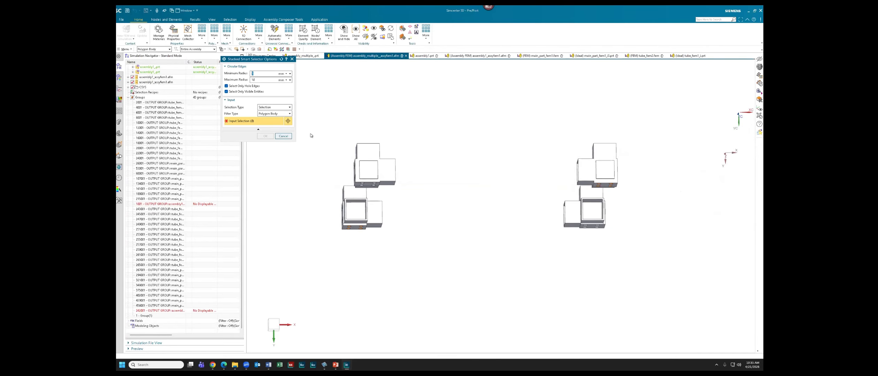
pyautogui.moveTo(318, 115); pyautogui.dragTo(671, 272)
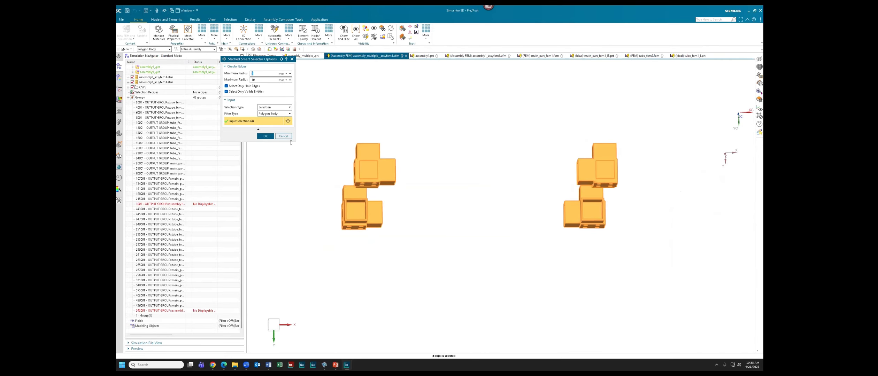
pyautogui.click(265, 136)
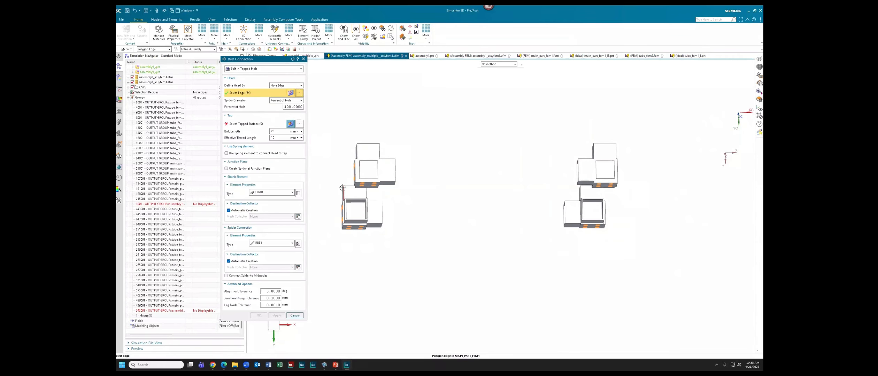
# Step: Remove all head edges above the blocks' lower faces from the selection, keeping only the hole edges facing the other frame
pyautogui.hotkey('ctrl', 'alt', 't')
pyautogui.moveTo(343, 133); pyautogui.dragTo(640, 175)
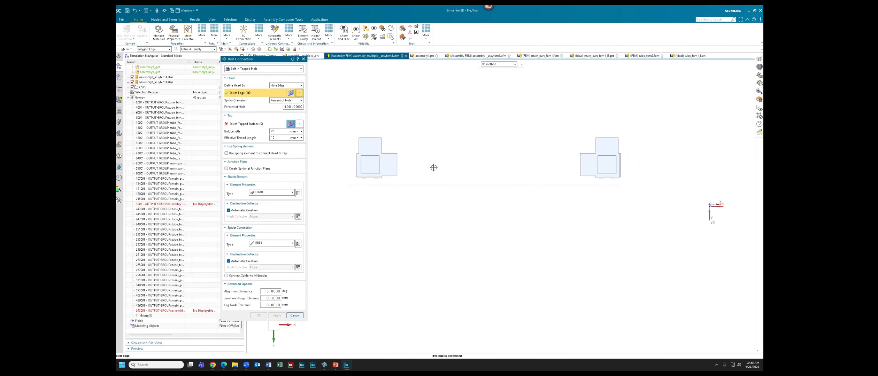
pyautogui.moveTo(427, 177); pyautogui.dragTo(427, 165, button='middle')
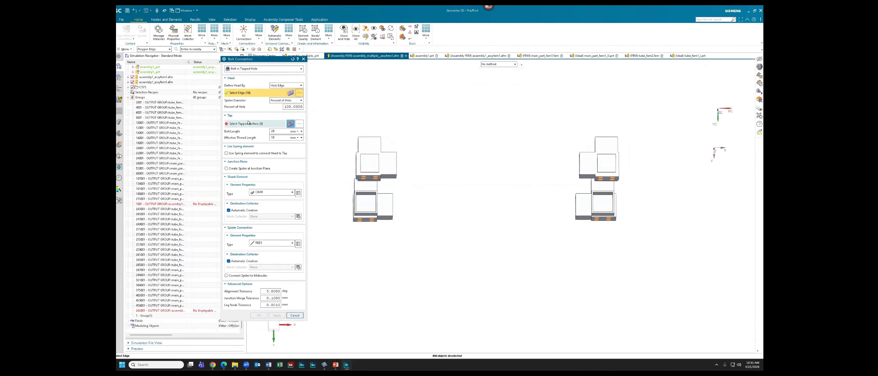
# Step: Show only the Group(1) corner blocks and switch the bolt connection to tapped surface selection
pyautogui.rightClick(157, 317)
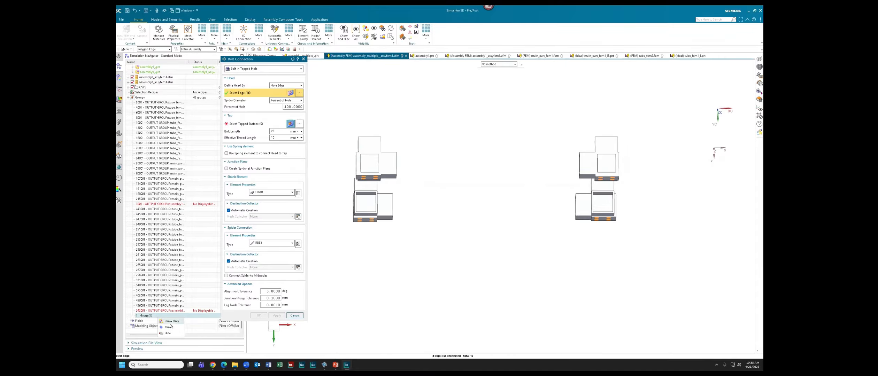
pyautogui.click(172, 320)
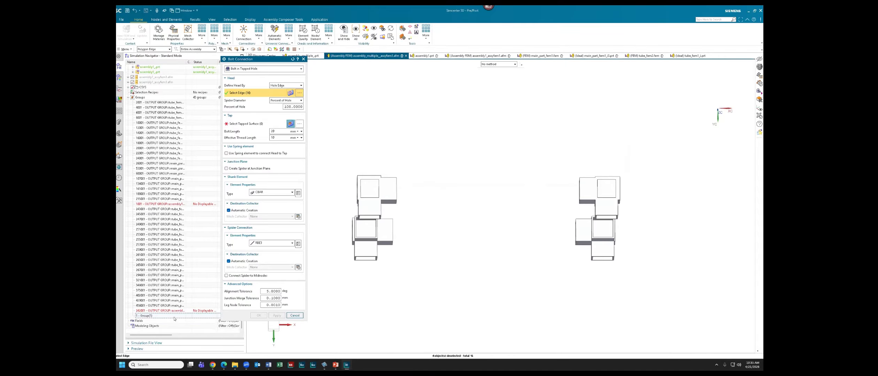
pyautogui.click(292, 121)
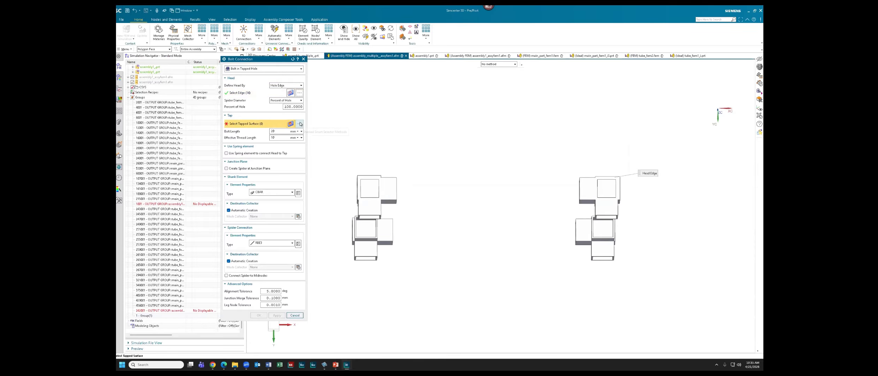
# Step: Collect the cylindrical hole faces of the four displayed blocks as tapped surfaces using the Cylinder Faces smart selection method
pyautogui.click(299, 124)
pyautogui.click(278, 76)
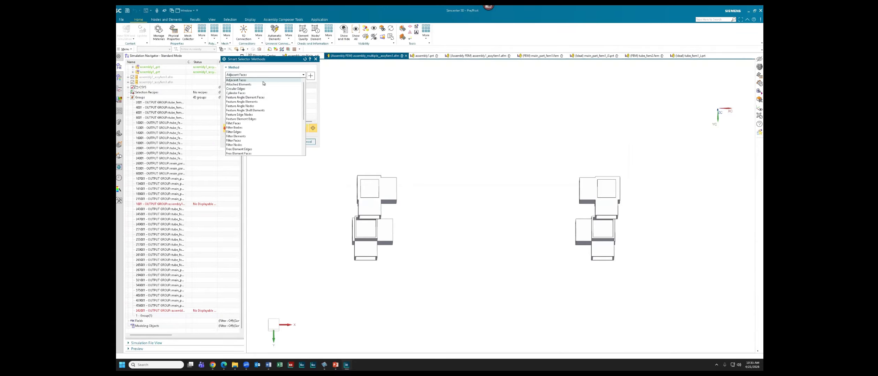
pyautogui.click(249, 92)
pyautogui.click(310, 76)
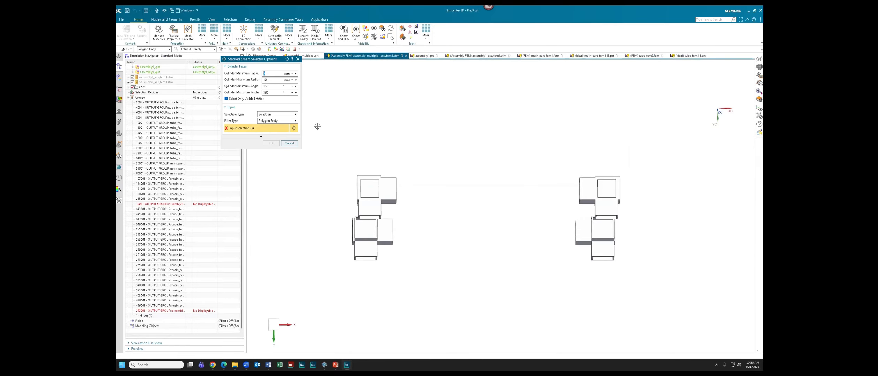
pyautogui.moveTo(318, 126); pyautogui.dragTo(651, 296)
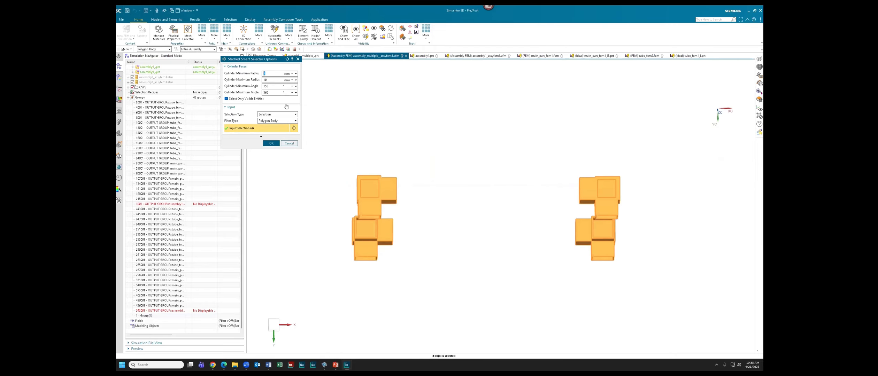
pyautogui.click(271, 143)
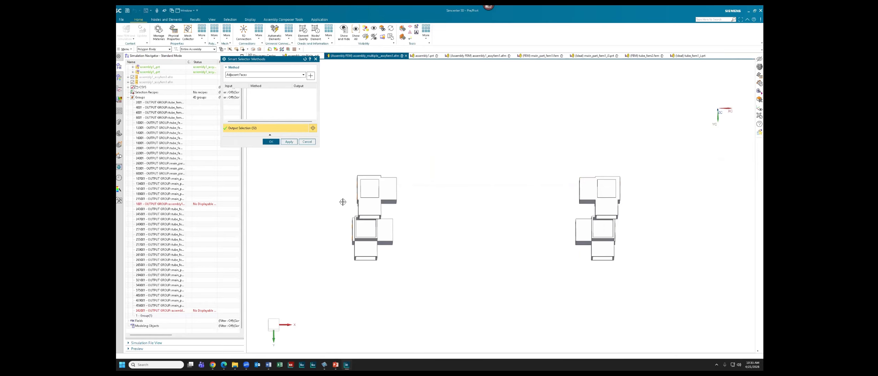
pyautogui.moveTo(356, 203); pyautogui.dragTo(365, 223, button='middle')
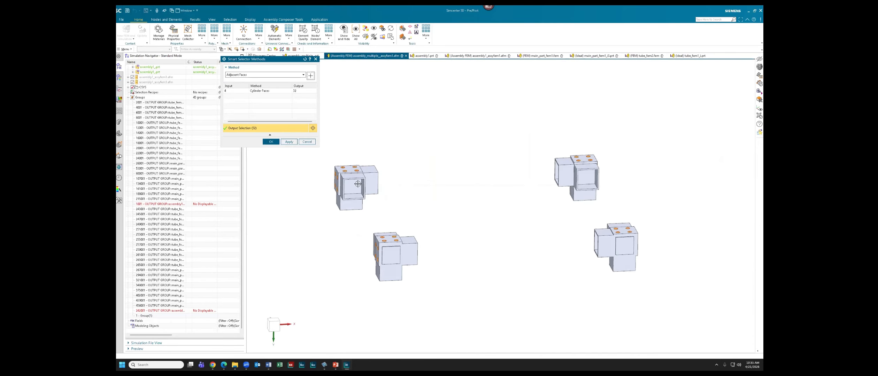
pyautogui.keyDown('shift'); pyautogui.moveTo(437, 199); pyautogui.dragTo(424, 199, button='middle'); pyautogui.keyUp('shift')
pyautogui.press('F8')
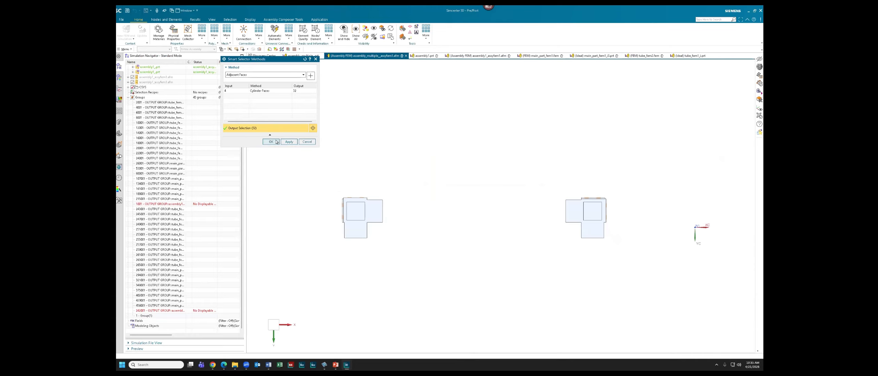
pyautogui.middleClick(364, 177)
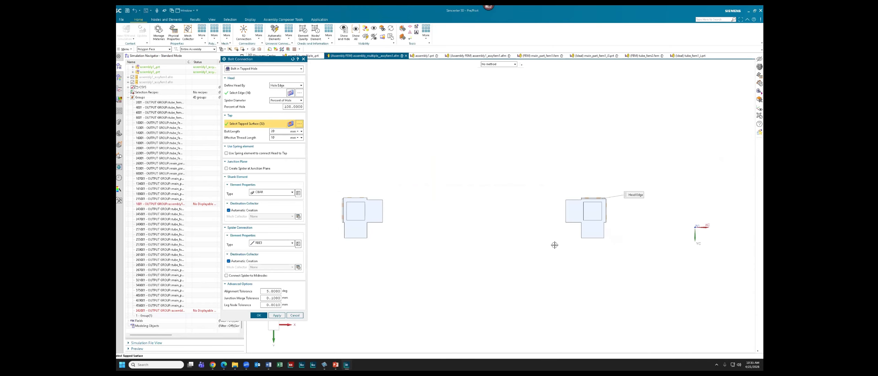
# Step: Remove the lower hole faces of the four displayed blocks from the tapped surface selection, keeping only the holes in their upper faces
pyautogui.moveTo(640, 270); pyautogui.dragTo(327, 200)
pyautogui.moveTo(350, 220); pyautogui.dragTo(352, 223, button='middle')
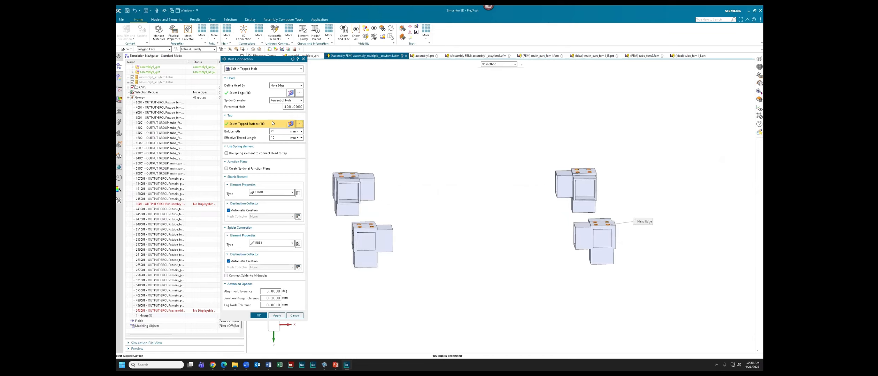
pyautogui.scroll(3, 363, 181)
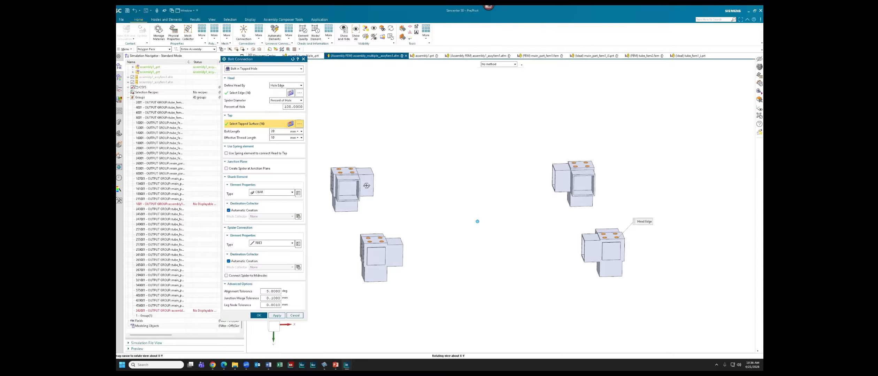
pyautogui.keyDown('shift'); pyautogui.moveTo(367, 188); pyautogui.dragTo(380, 182, button='middle'); pyautogui.keyUp('shift')
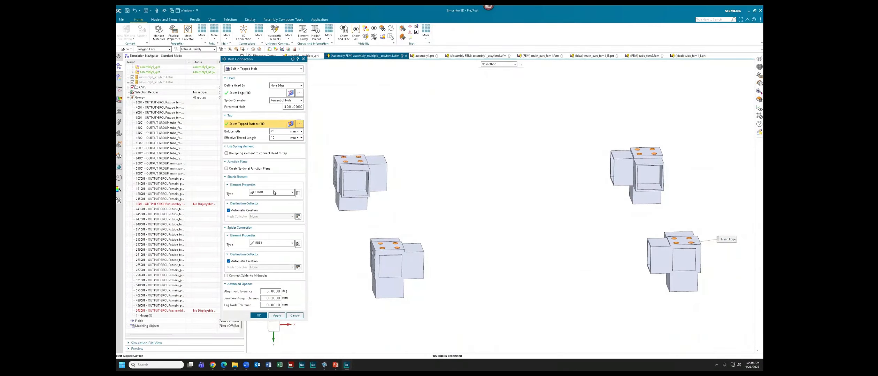
# Step: Create the bolt-in-tapped-hole connections with CBAR shank elements and RBE2 spider elements
pyautogui.click(256, 193)
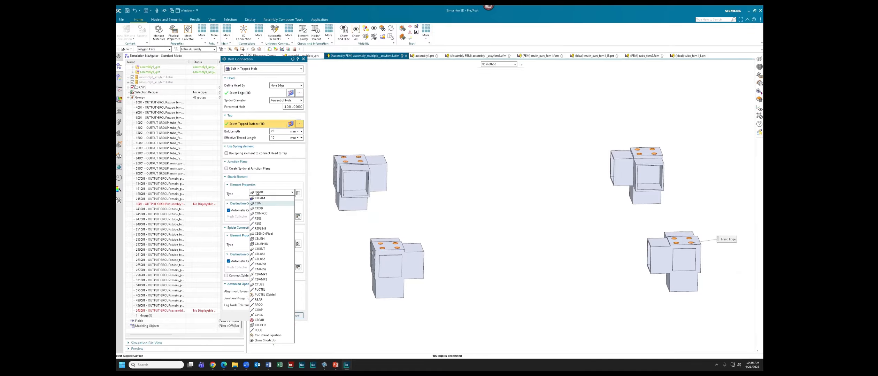
pyautogui.click(259, 194)
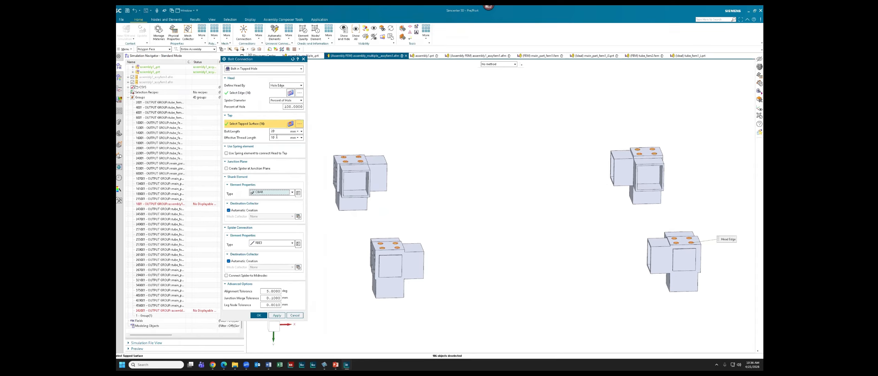
pyautogui.click(258, 244)
pyautogui.click(259, 249)
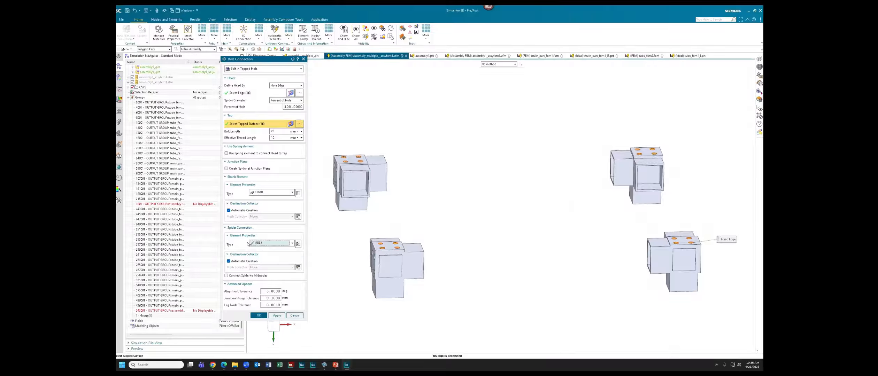
pyautogui.click(260, 316)
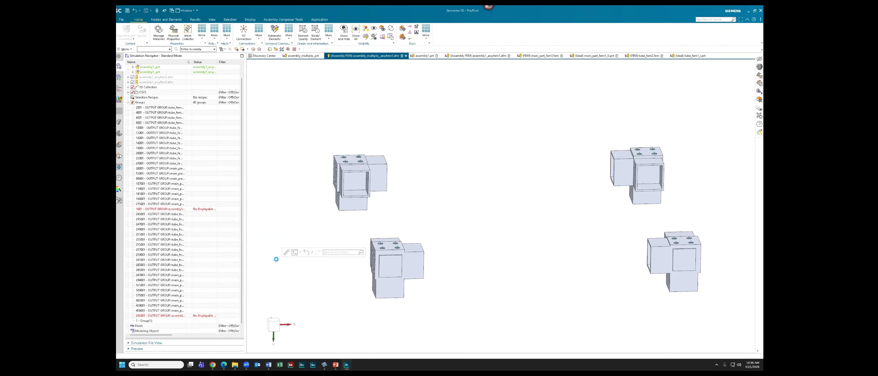
# Step: Hide the polygon geometry of the blocks, leaving only the bolt elements displayed
pyautogui.hotkey('ctrl', 'w')
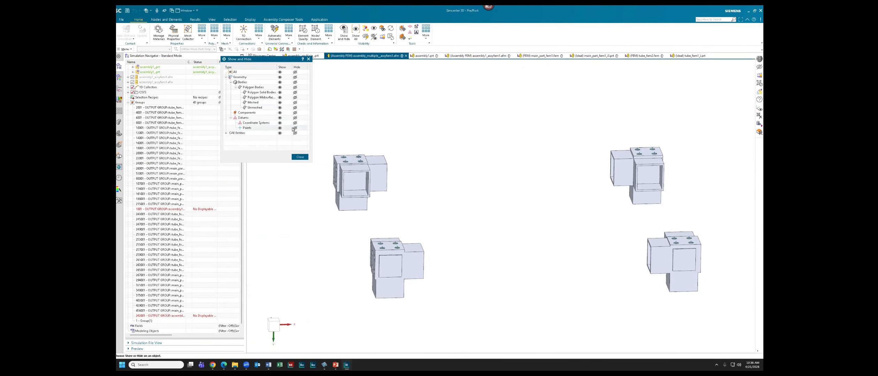
pyautogui.click(300, 157)
pyautogui.scroll(10, 379, 243)
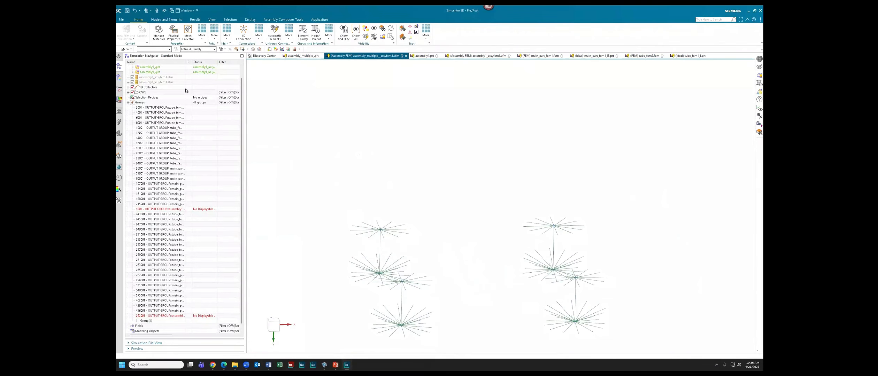
# Step: Restrict selection to elements and pick individual upper spiders to examine how the bolt connections are built
pyautogui.click(158, 49)
pyautogui.click(154, 83)
pyautogui.keyDown('shift'); pyautogui.moveTo(330, 160); pyautogui.dragTo(349, 113, button='middle'); pyautogui.keyUp('shift')
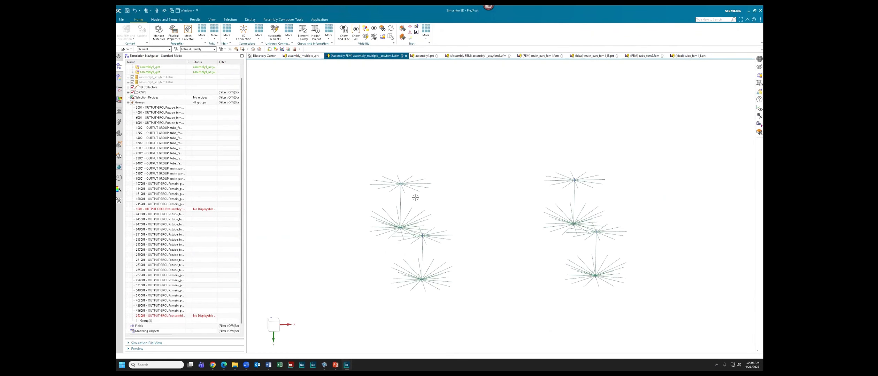
pyautogui.click(442, 238)
pyautogui.moveTo(441, 238); pyautogui.dragTo(432, 193, button='middle')
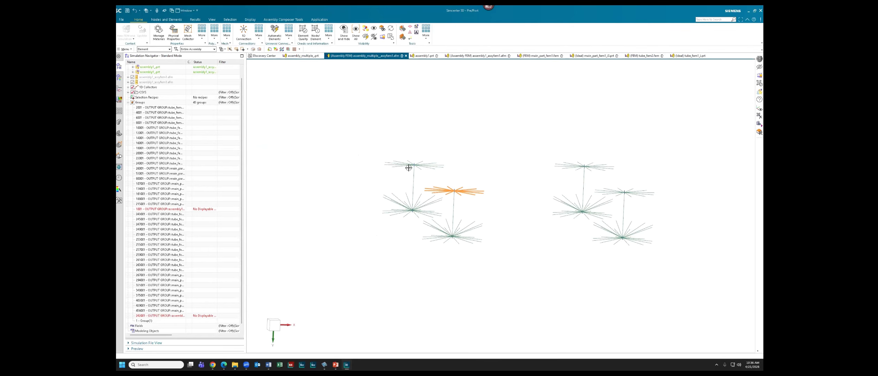
pyautogui.click(408, 166)
pyautogui.click(578, 163)
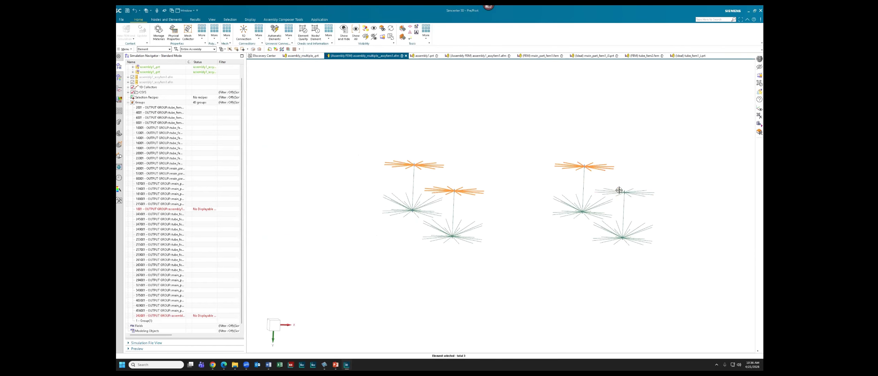
pyautogui.press('Escape')
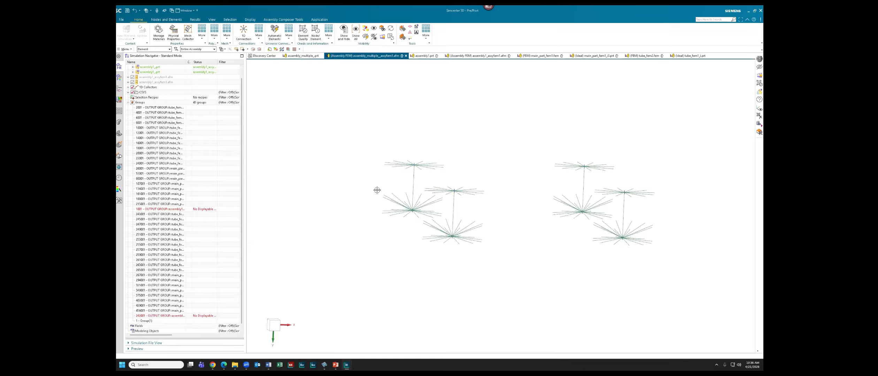
# Step: Expand the 1D collection's bar and RBE2 collectors and highlight the bolt recipe's spider mesh in the model
pyautogui.click(129, 87)
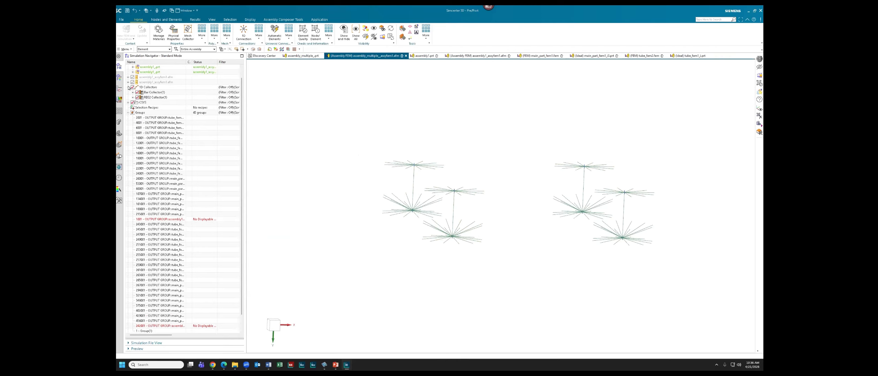
pyautogui.click(133, 98)
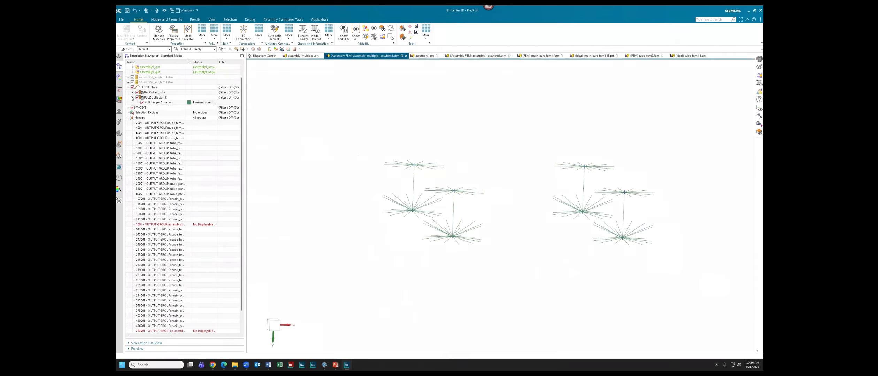
pyautogui.click(163, 102)
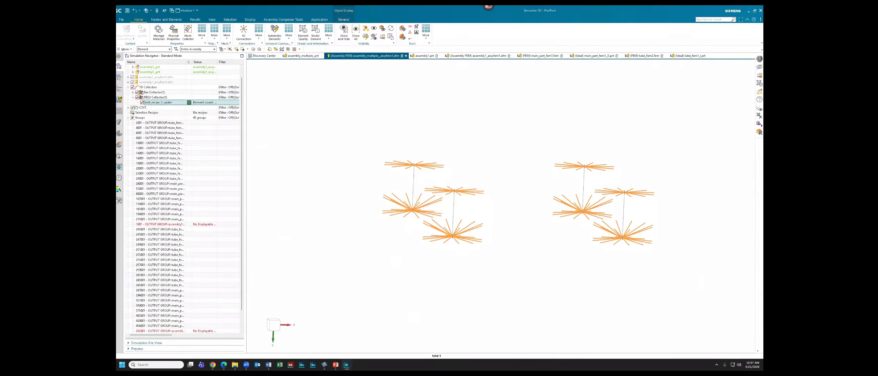
pyautogui.click(132, 92)
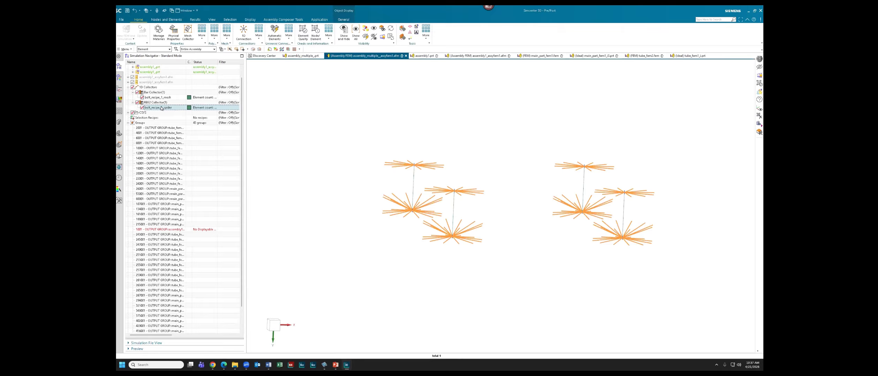
# Step: Open the bolt recipe's definition from its spider mesh, review the available shank element types and leave it without changes
pyautogui.doubleClick(161, 108)
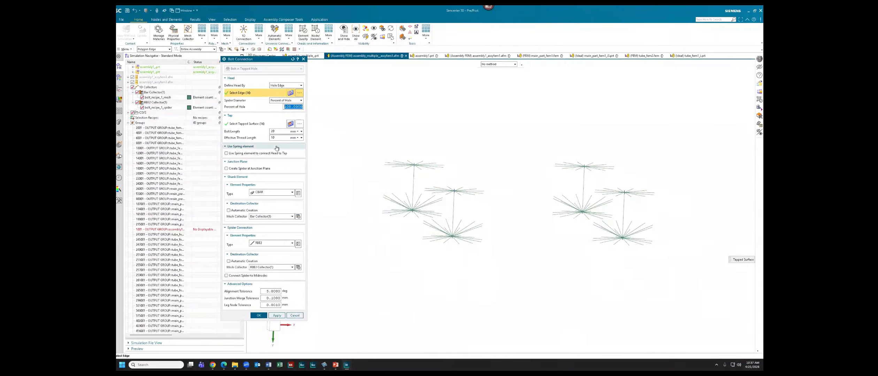
pyautogui.click(272, 192)
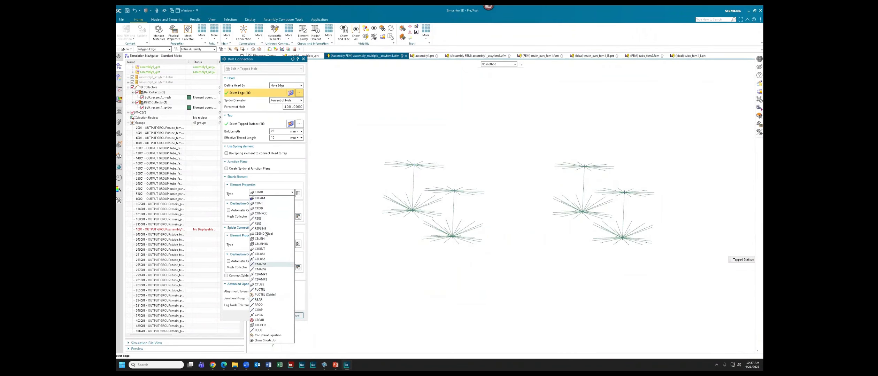
pyautogui.click(284, 178)
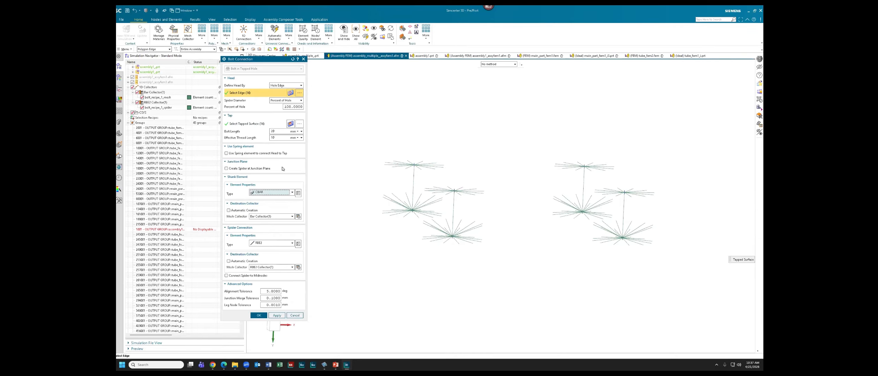
pyautogui.click(294, 315)
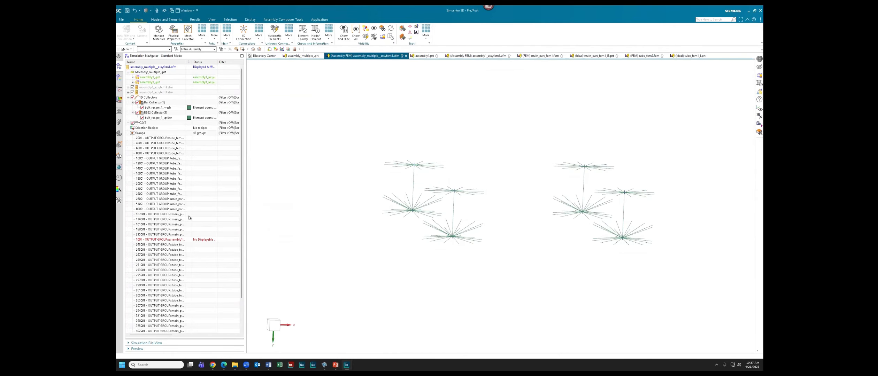
# Step: Create a ROD beam section with DIM1 of 10 mm and assign it as the fore section of the bar collector's PBARL property
pyautogui.rightClick(149, 98)
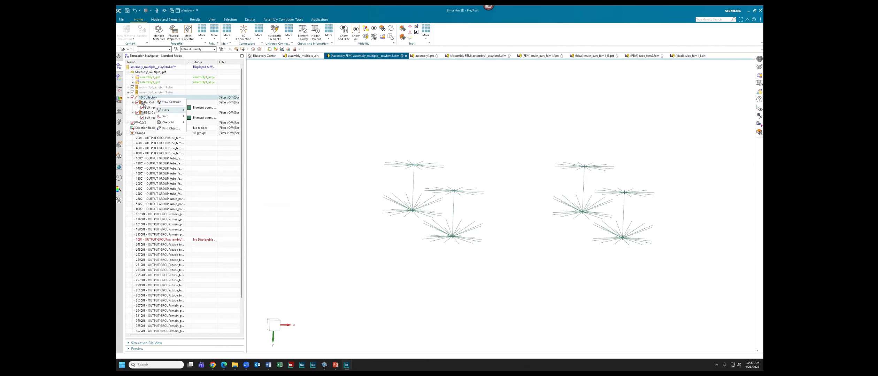
pyautogui.rightClick(147, 103)
pyautogui.click(158, 113)
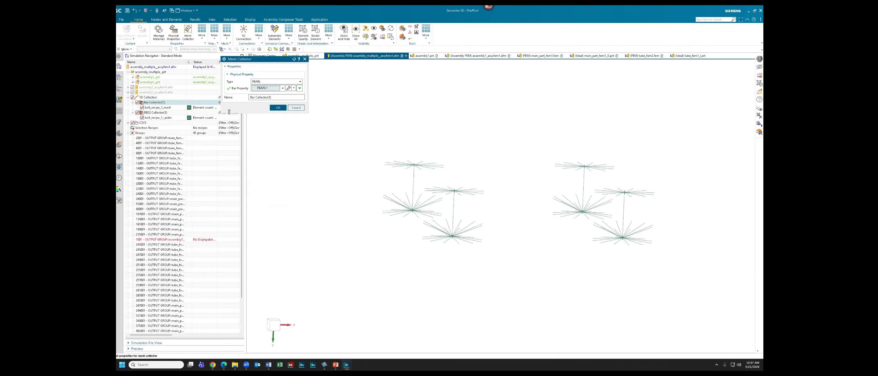
pyautogui.click(288, 88)
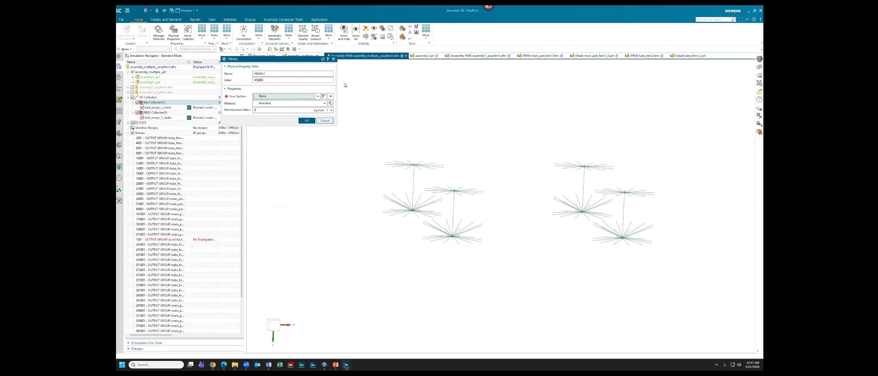
pyautogui.click(323, 95)
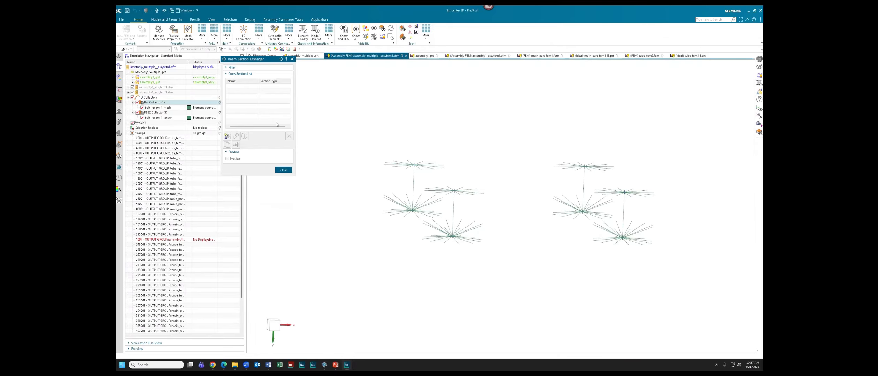
pyautogui.click(228, 136)
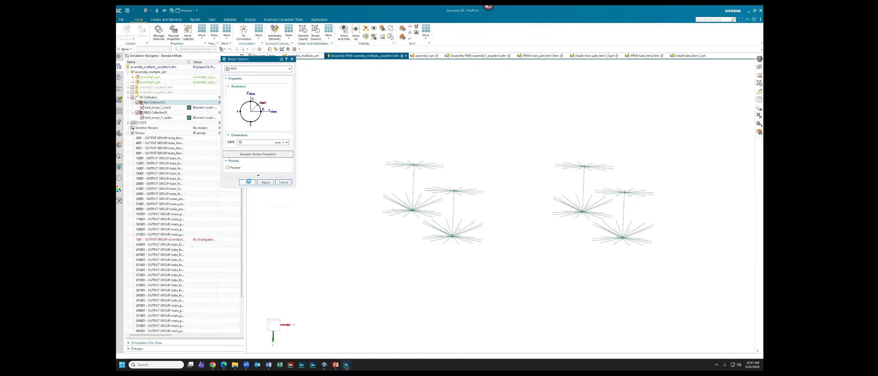
pyautogui.click(247, 182)
pyautogui.click(284, 170)
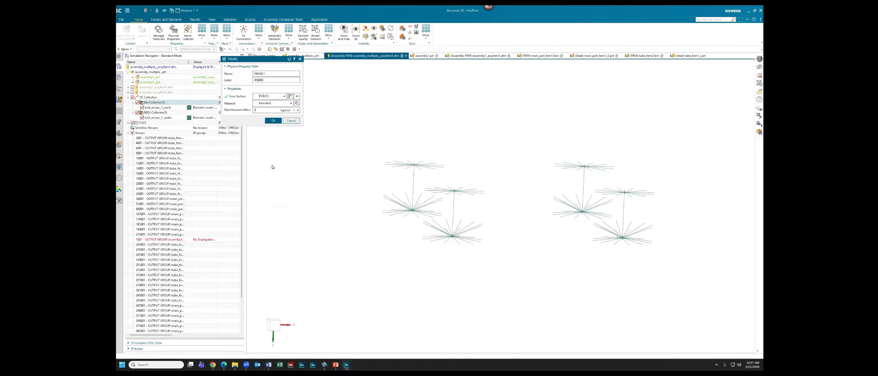
pyautogui.click(273, 120)
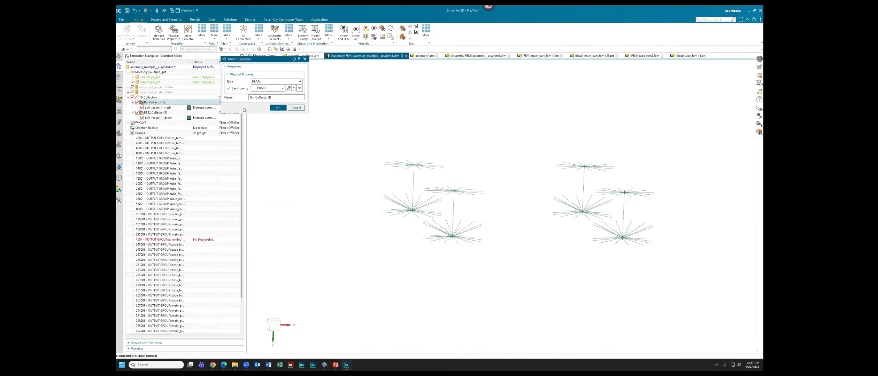
pyautogui.click(277, 107)
# Step: Set the bar collector's display to show the beam sections as solids
pyautogui.rightClick(166, 102)
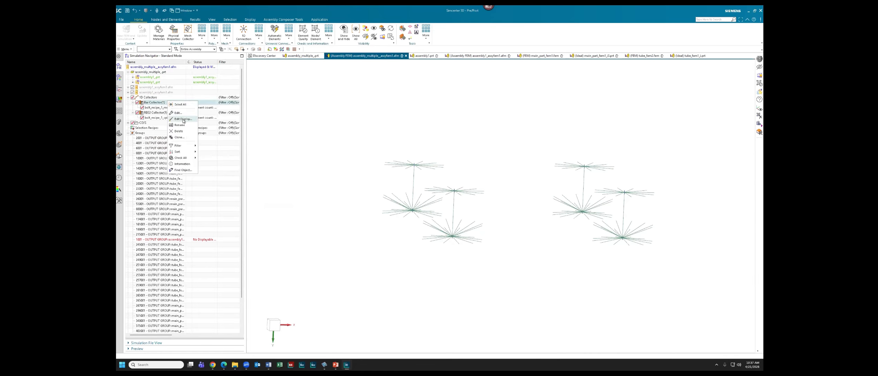
pyautogui.click(184, 119)
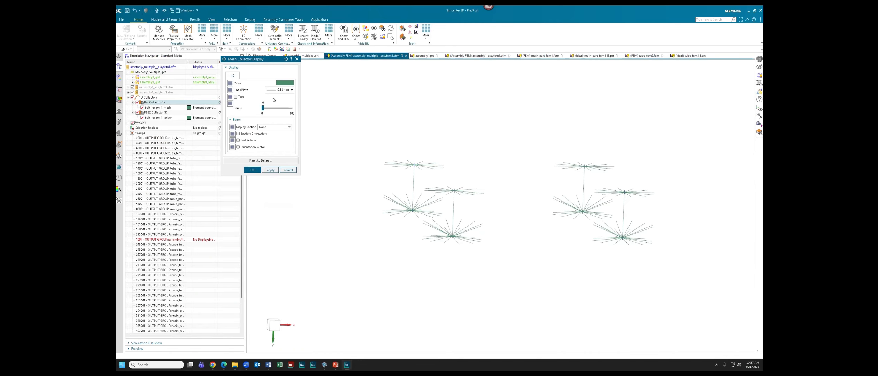
pyautogui.click(272, 127)
pyautogui.click(265, 142)
pyautogui.click(253, 170)
# Step: Examine the solid bolt sections across the frame corners and close up on one corner
pyautogui.scroll(-7, 364, 182)
pyautogui.scroll(-5, 363, 182)
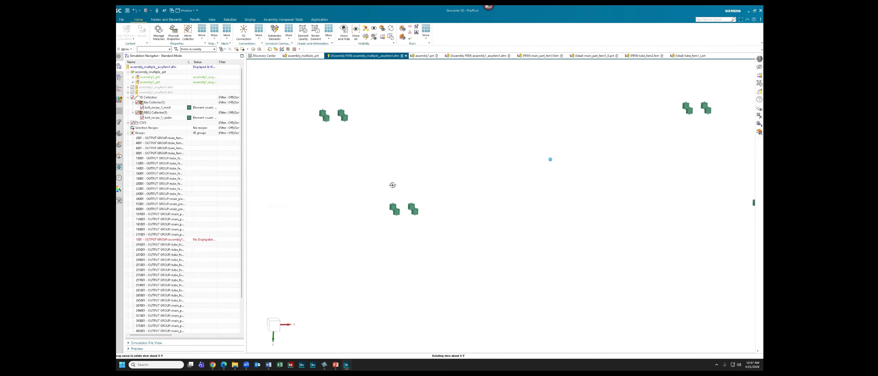
pyautogui.scroll(3, 392, 175)
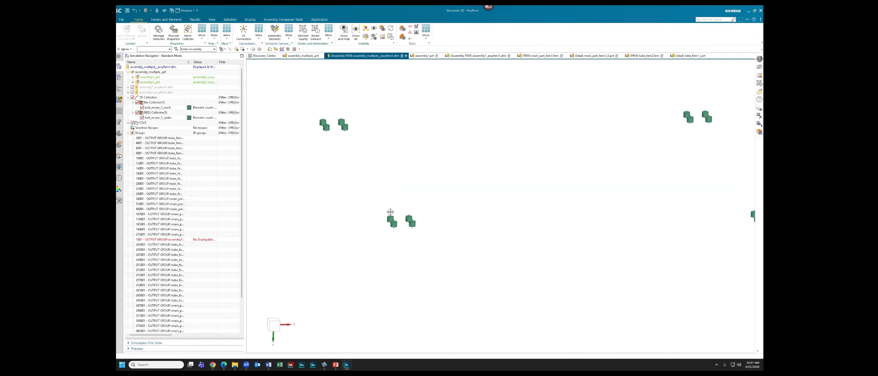
pyautogui.scroll(8, 397, 230)
pyautogui.scroll(3, 397, 230)
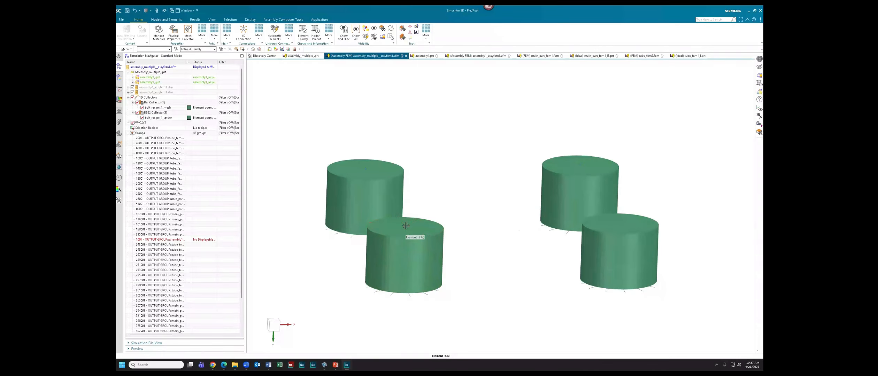
pyautogui.scroll(-6, 410, 225)
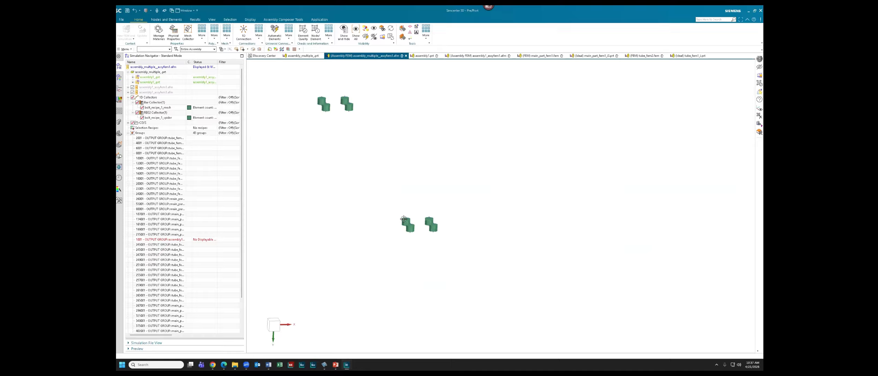
pyautogui.keyDown('shift'); pyautogui.moveTo(405, 219); pyautogui.dragTo(405, 221, button='middle'); pyautogui.keyUp('shift')
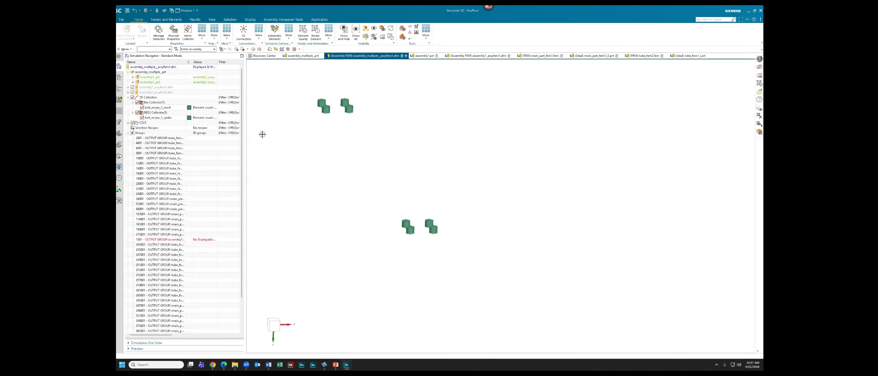
# Step: Create a Simcenter Nastran simulation from the assembly FEM with a structural SOL 101 Linear Statics solution
pyautogui.rightClick(174, 69)
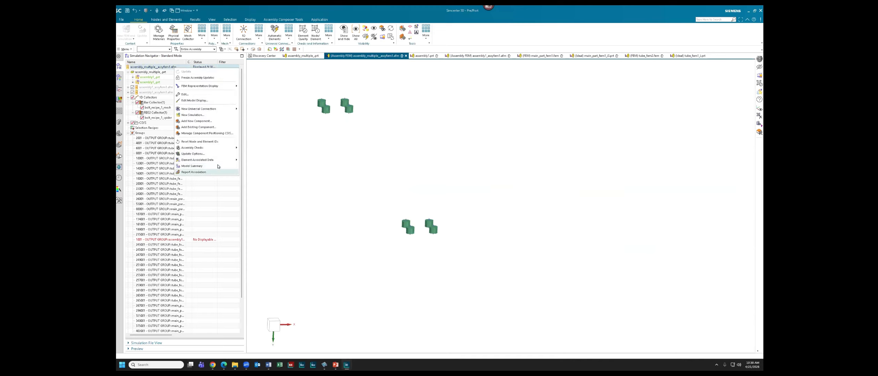
pyautogui.click(206, 114)
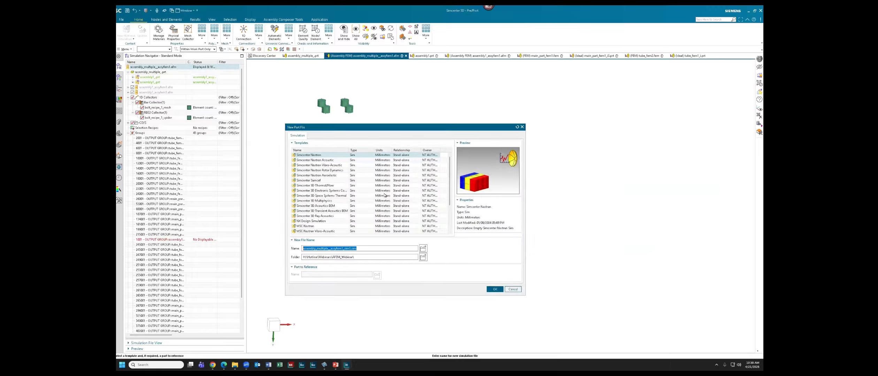
pyautogui.click(494, 289)
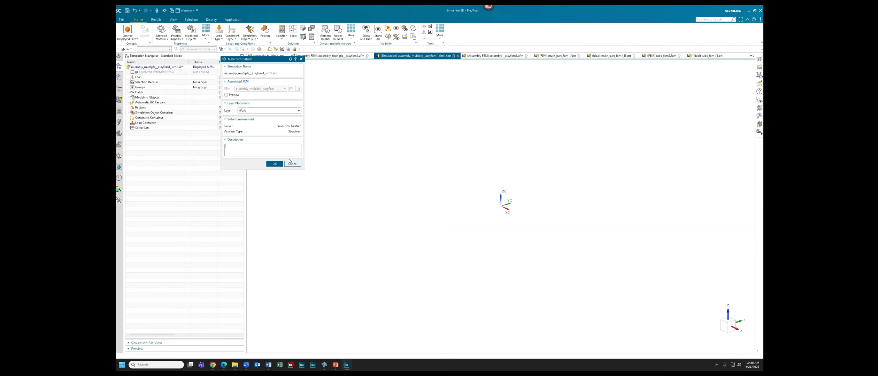
pyautogui.click(274, 163)
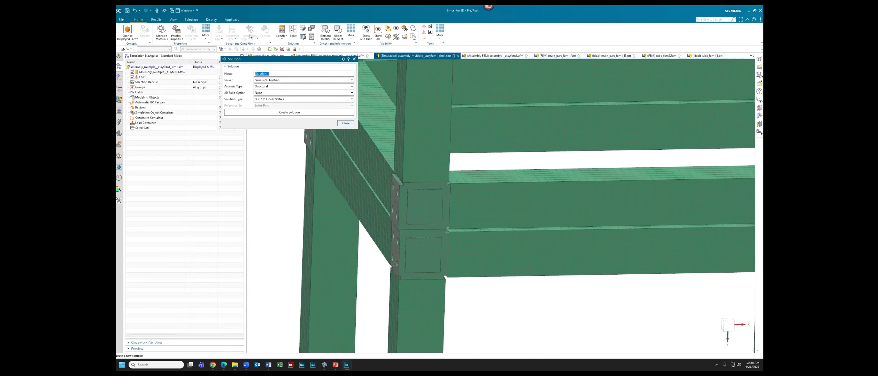
pyautogui.click(282, 111)
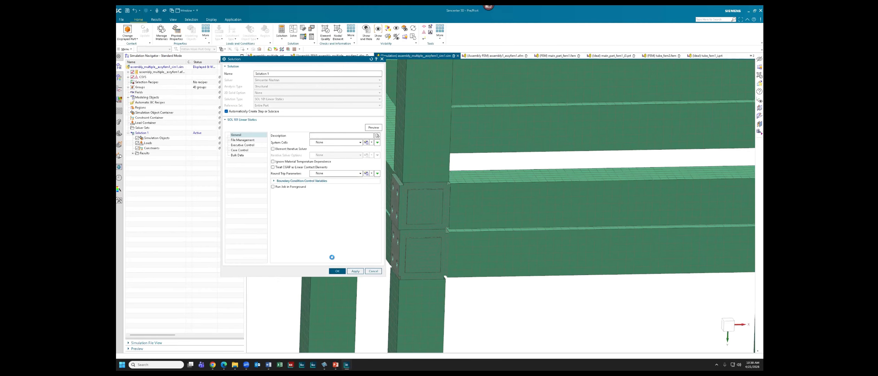
pyautogui.click(335, 271)
# Step: Hide all CAE entities so that only the geometry of the two stacked frames is displayed
pyautogui.click(254, 34)
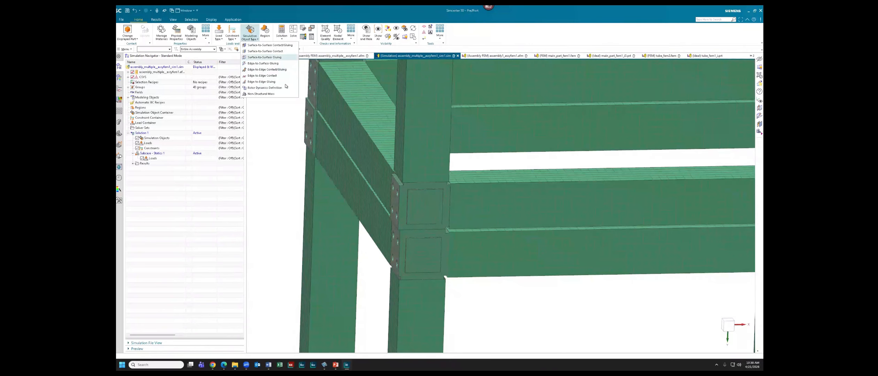
pyautogui.click(281, 132)
pyautogui.scroll(-5, 280, 133)
pyautogui.scroll(-5, 349, 192)
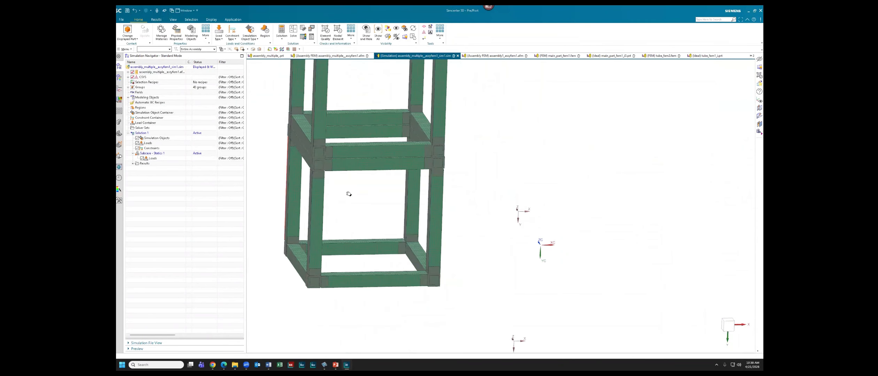
pyautogui.hotkey('ctrl', 'w')
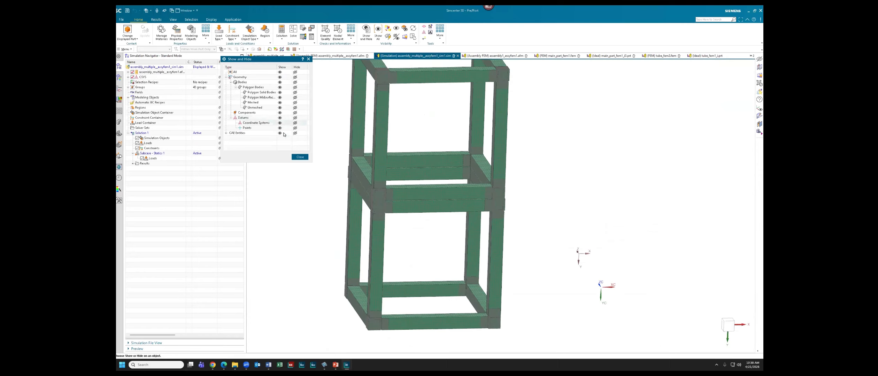
pyautogui.click(296, 134)
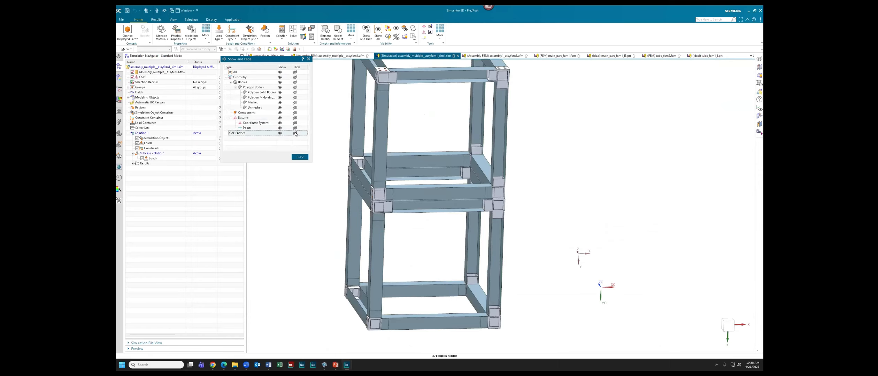
# Step: Hide the polygon midsurface bodies of the frames and show them again
pyautogui.click(295, 98)
pyautogui.click(300, 157)
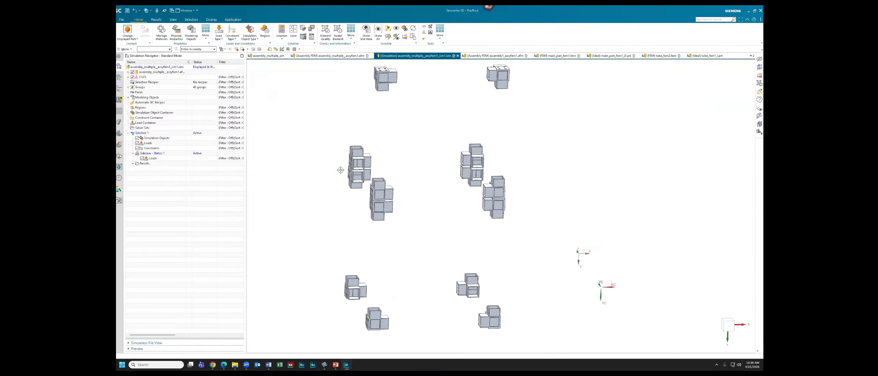
pyautogui.hotkey('ctrl', 'w')
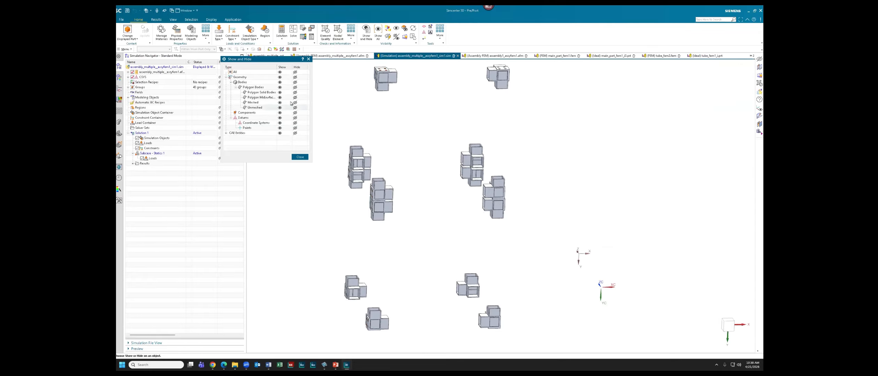
pyautogui.click(279, 97)
pyautogui.click(300, 157)
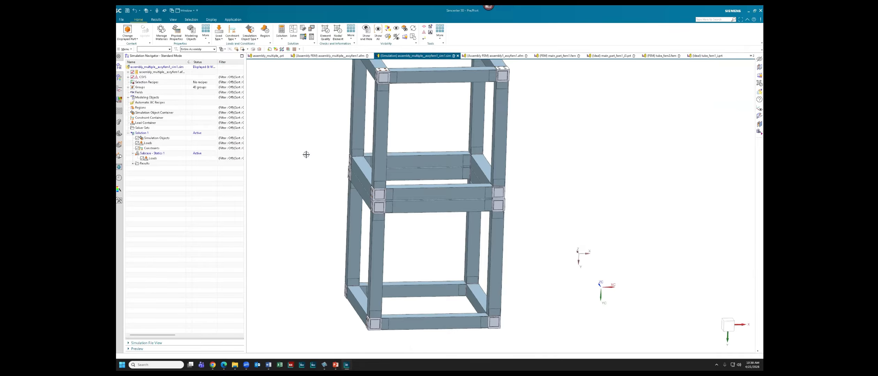
# Step: Start a surface-to-surface gluing, review its Manual definition and set the type back to Automatic Pairing
pyautogui.scroll(-4, 311, 151)
pyautogui.scroll(4, 312, 180)
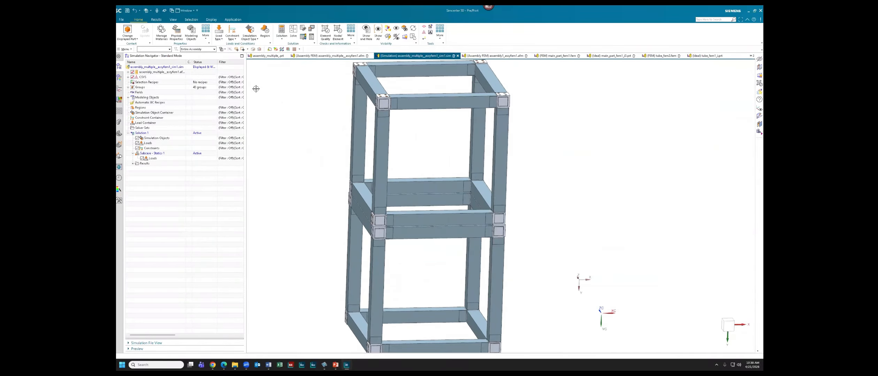
pyautogui.click(249, 37)
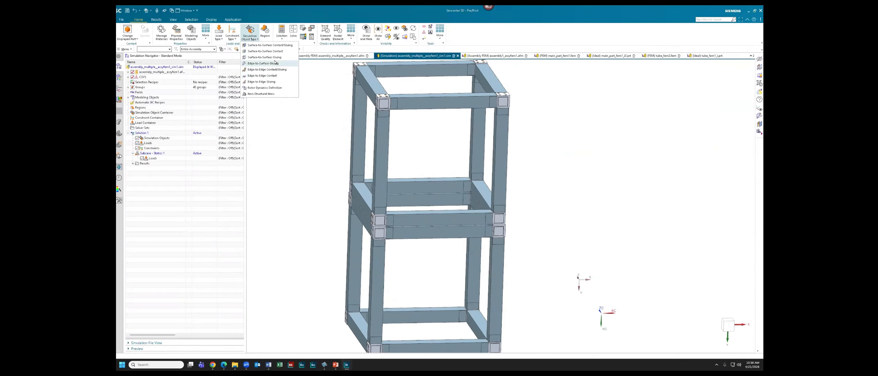
pyautogui.click(273, 57)
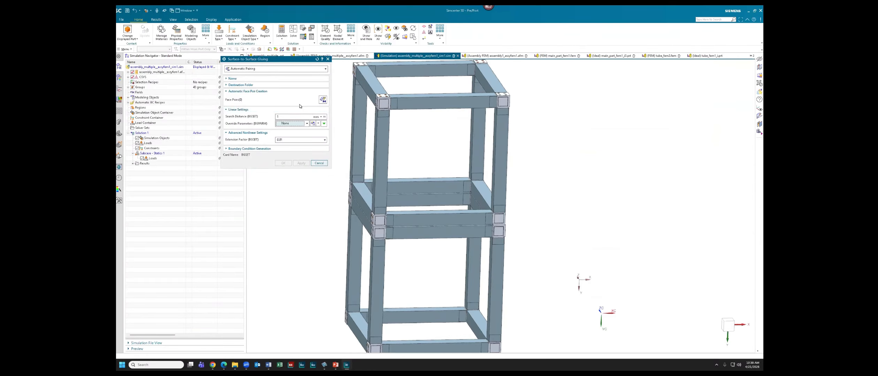
pyautogui.click(254, 70)
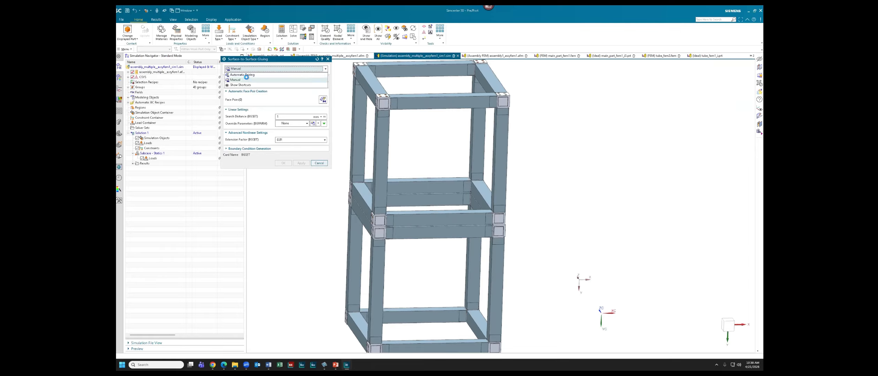
pyautogui.click(245, 80)
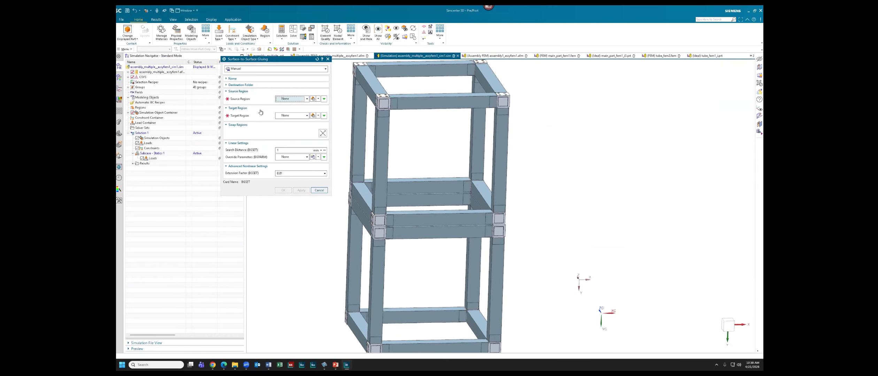
pyautogui.click(240, 69)
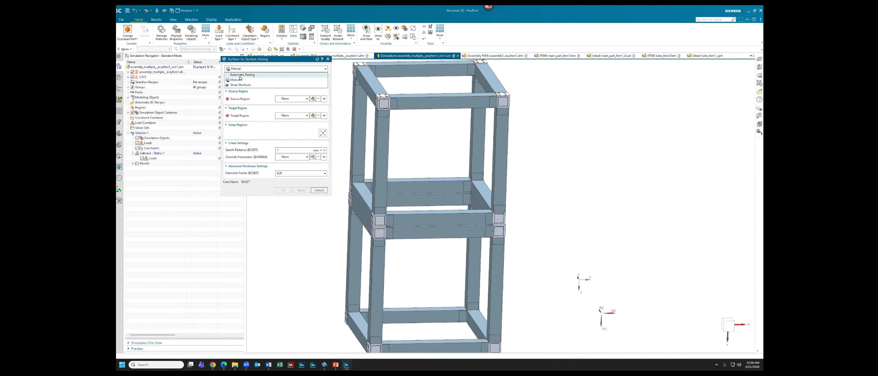
pyautogui.click(242, 75)
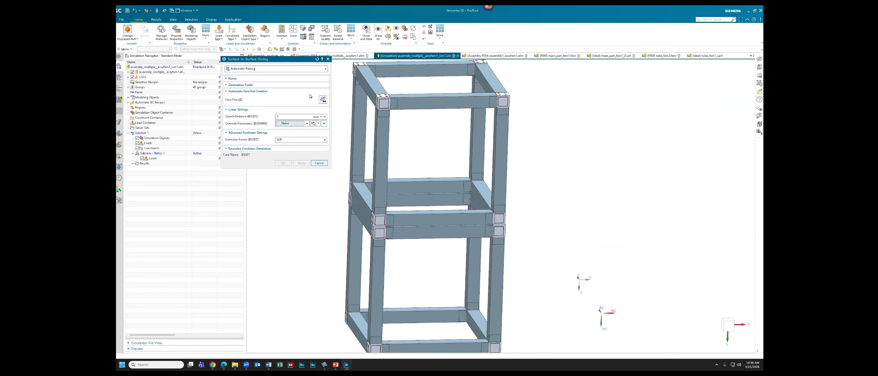
# Step: Generate automatic face pairs for the gluing across all bodies of both frames with a distance tolerance of 5 mm
pyautogui.click(323, 100)
pyautogui.scroll(3, 315, 155)
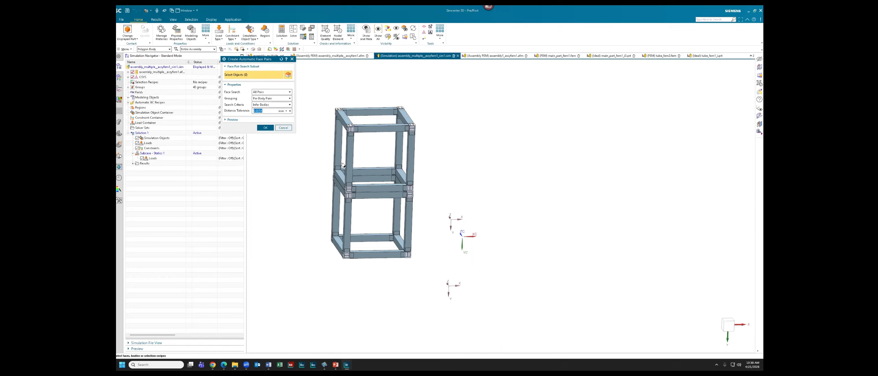
pyautogui.keyDown('shift'); pyautogui.moveTo(343, 165); pyautogui.dragTo(368, 164, button='middle'); pyautogui.keyUp('shift')
pyautogui.moveTo(335, 89); pyautogui.dragTo(454, 254)
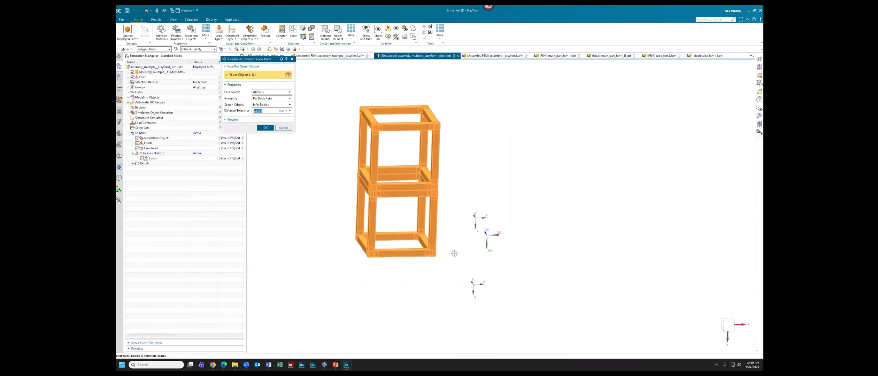
pyautogui.scroll(-5, 385, 214)
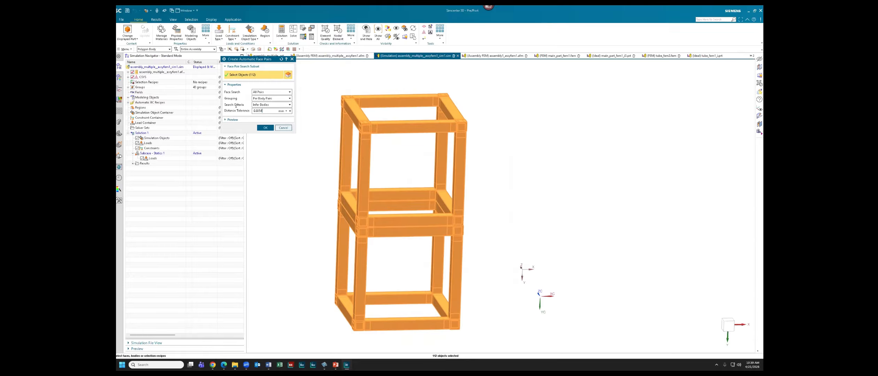
pyautogui.moveTo(236, 105); pyautogui.dragTo(234, 106)
pyautogui.write('5')
pyautogui.click(265, 128)
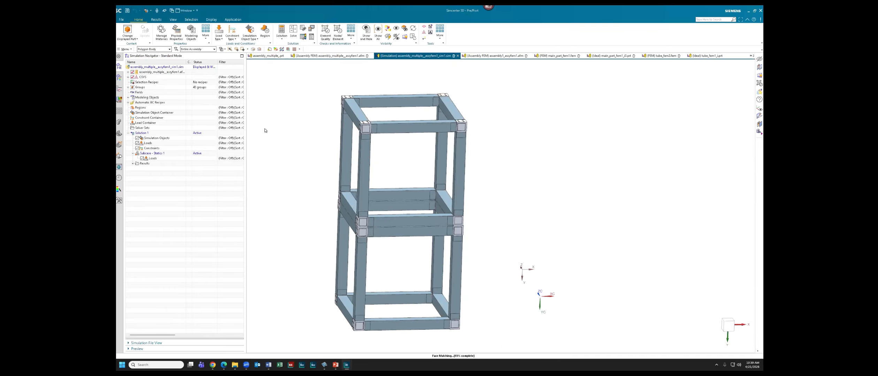
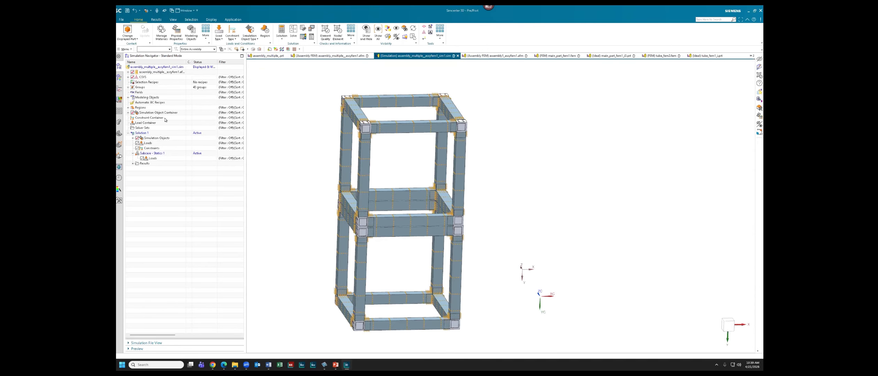
# Step: Review the face gluings in the simulation object container, highlighting several of them in the model to check which faces they join
pyautogui.click(128, 112)
pyautogui.scroll(-5, 178, 143)
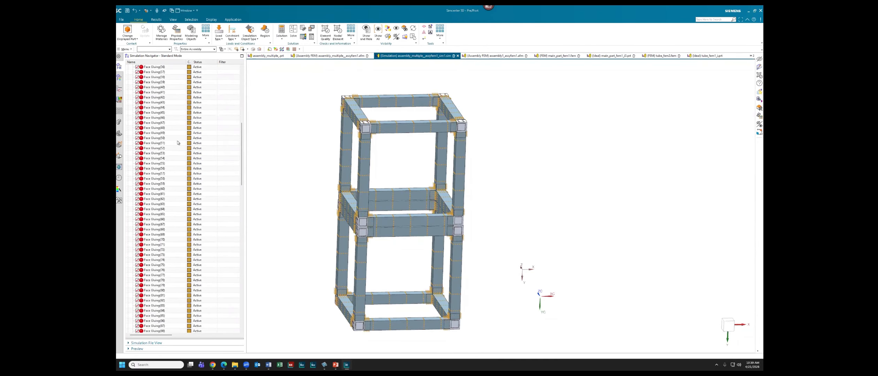
pyautogui.moveTo(245, 190); pyautogui.dragTo(239, 272)
pyautogui.moveTo(241, 297); pyautogui.dragTo(254, 86)
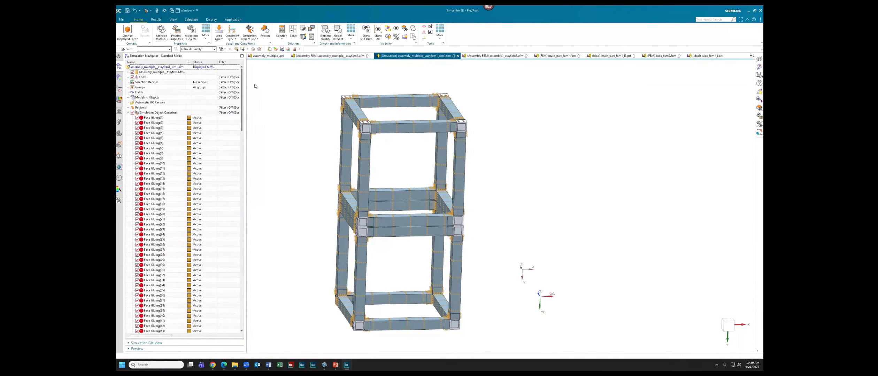
pyautogui.click(164, 123)
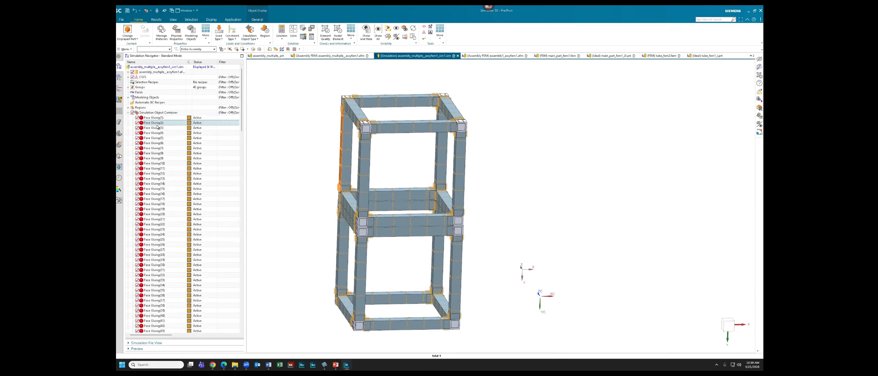
pyautogui.click(157, 127)
pyautogui.click(161, 138)
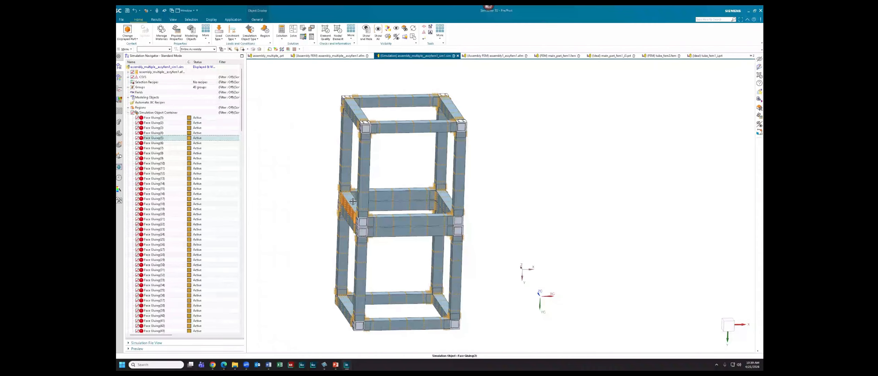
pyautogui.click(148, 158)
pyautogui.click(155, 177)
pyautogui.click(156, 209)
pyautogui.click(164, 240)
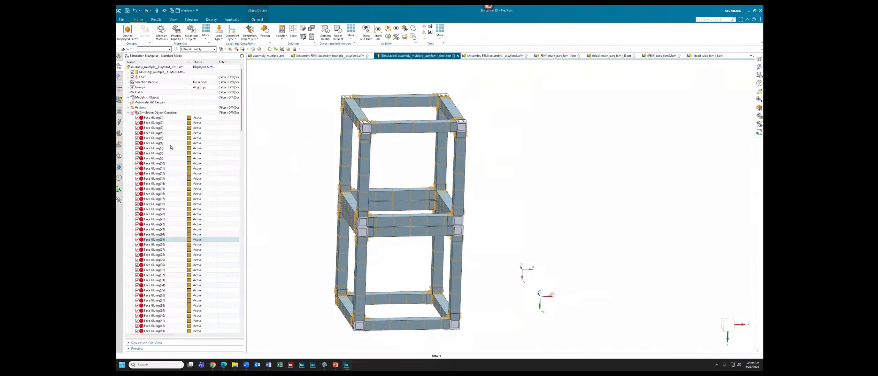
pyautogui.click(128, 113)
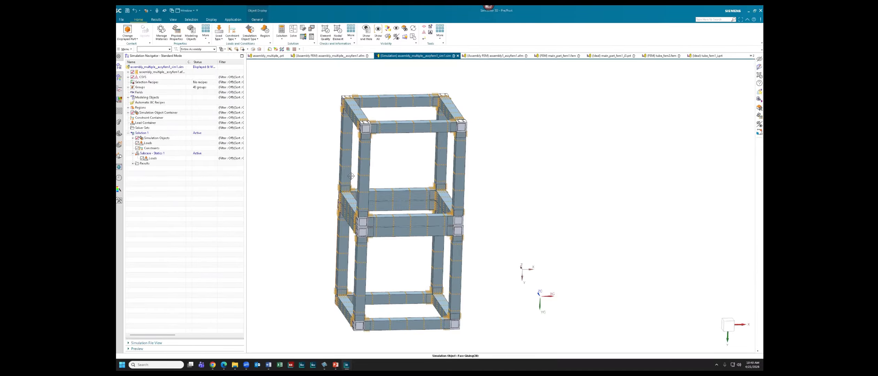
pyautogui.scroll(1, 351, 176)
pyautogui.scroll(-1, 351, 176)
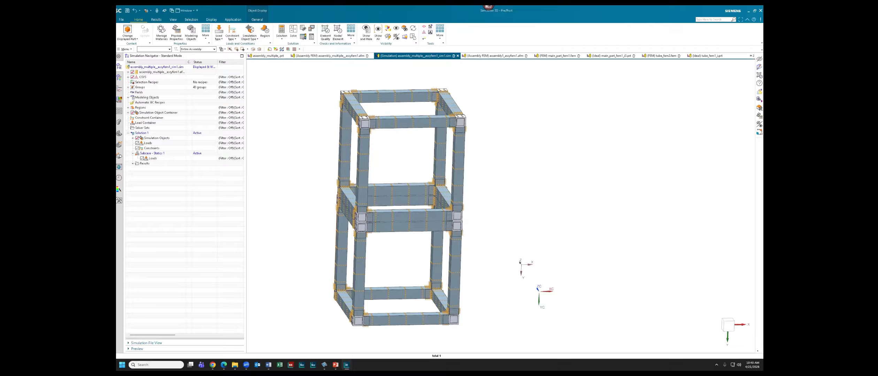
# Step: Switch to the other Simcenter 3D window with the prepared simulation and expand the results of Solution 1 in its simulation tree
pyautogui.moveTo(347, 365)
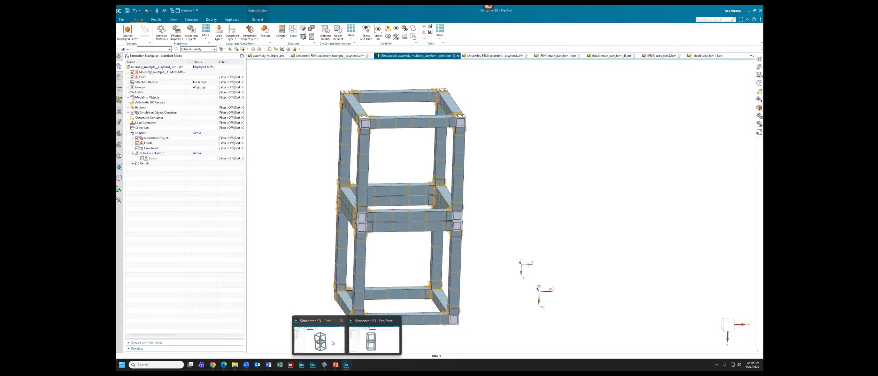
pyautogui.click(331, 339)
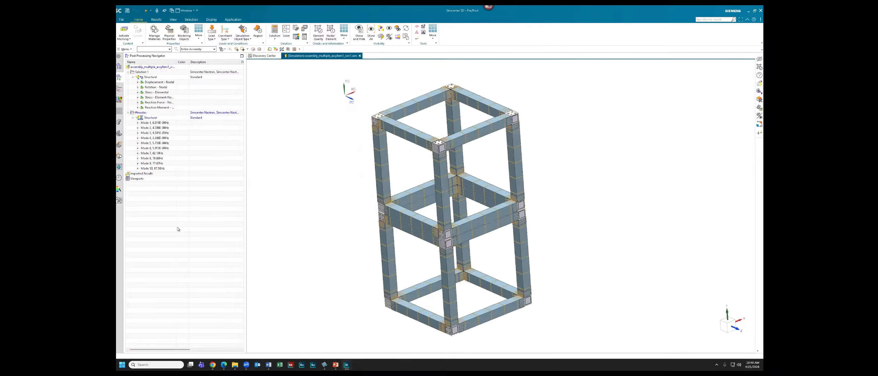
pyautogui.click(119, 67)
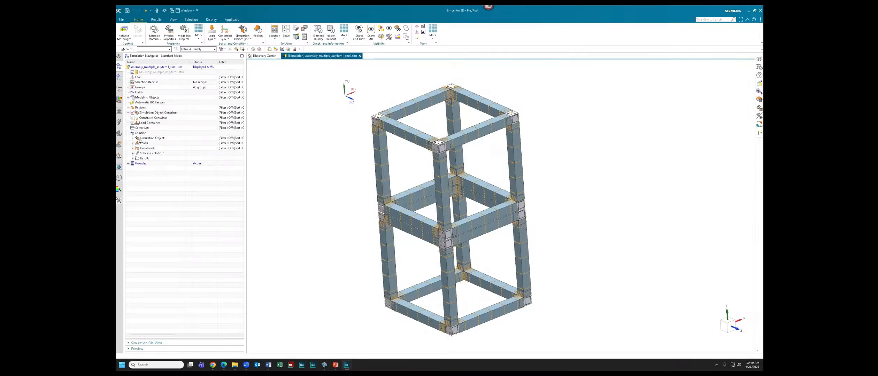
pyautogui.click(133, 158)
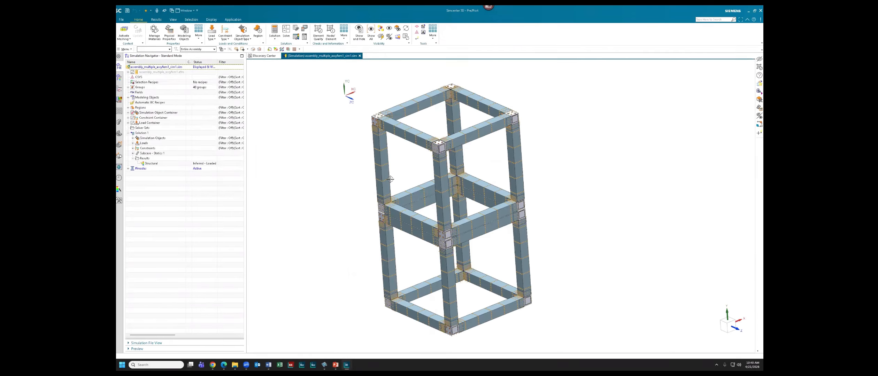
# Step: Display the nodal displacement contour of Mode 7 from the ffmodes results
pyautogui.click(120, 77)
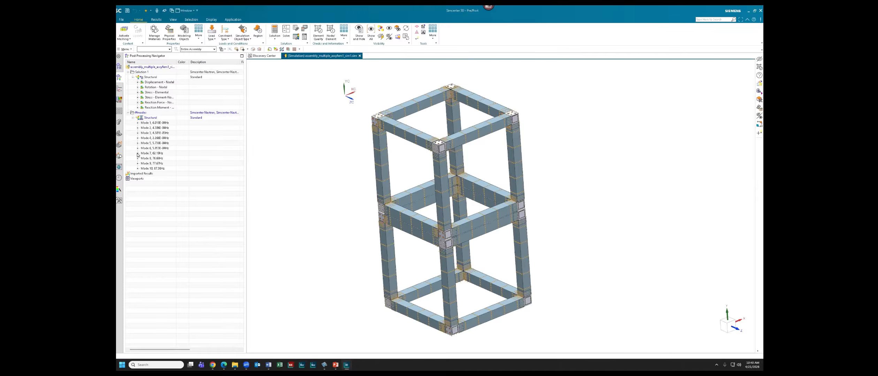
pyautogui.click(138, 153)
pyautogui.doubleClick(160, 158)
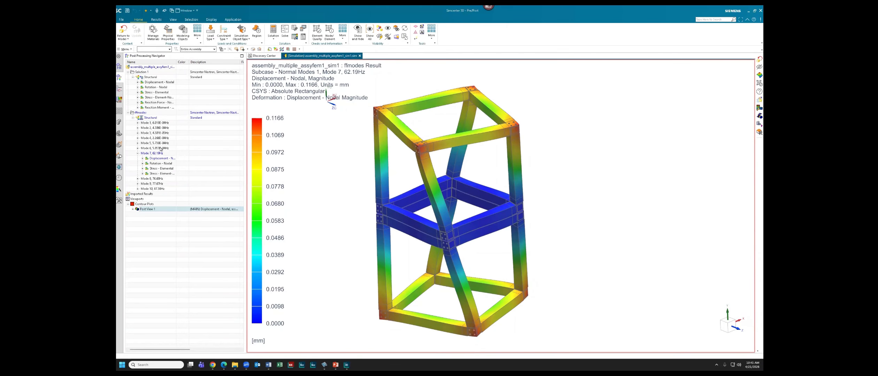
pyautogui.moveTo(398, 210); pyautogui.dragTo(395, 213, button='middle')
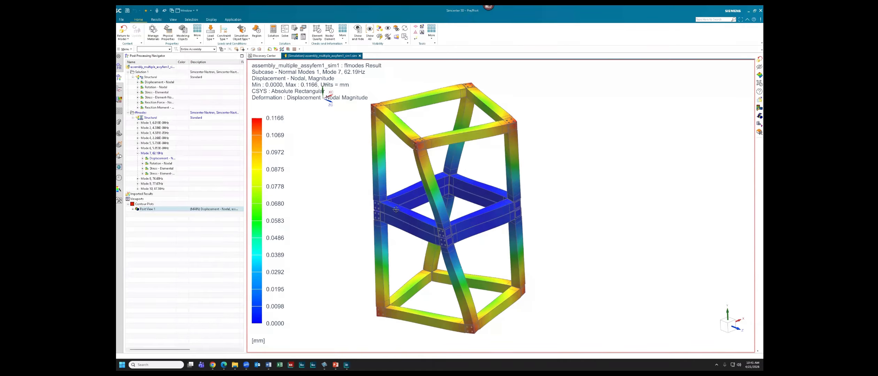
# Step: Switch the Mode 7 contour to banded colors, try the element edge display and restore the feature edges
pyautogui.click(161, 20)
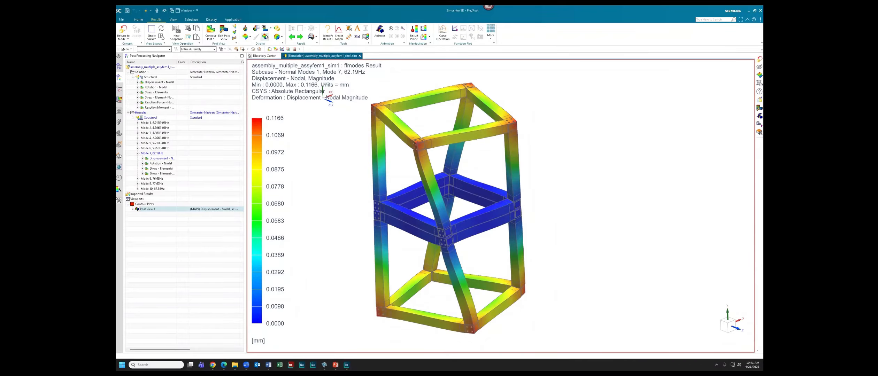
pyautogui.click(264, 37)
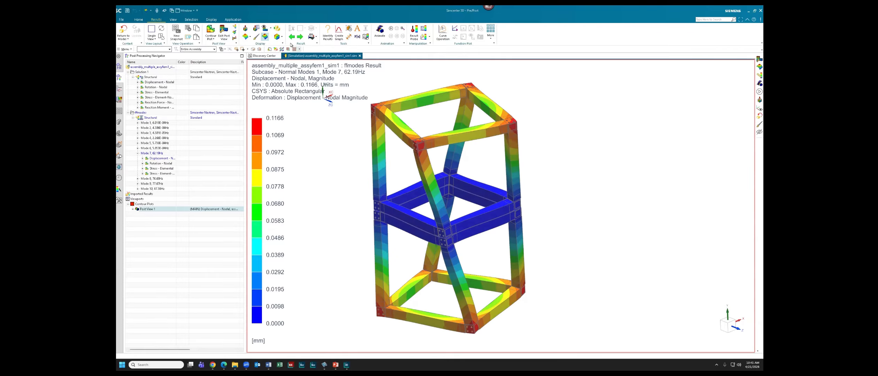
pyautogui.click(282, 37)
pyautogui.click(291, 45)
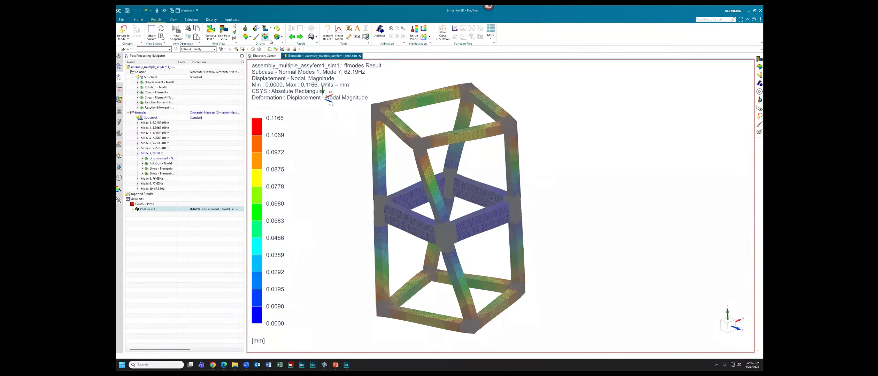
pyautogui.click(282, 37)
pyautogui.click(283, 51)
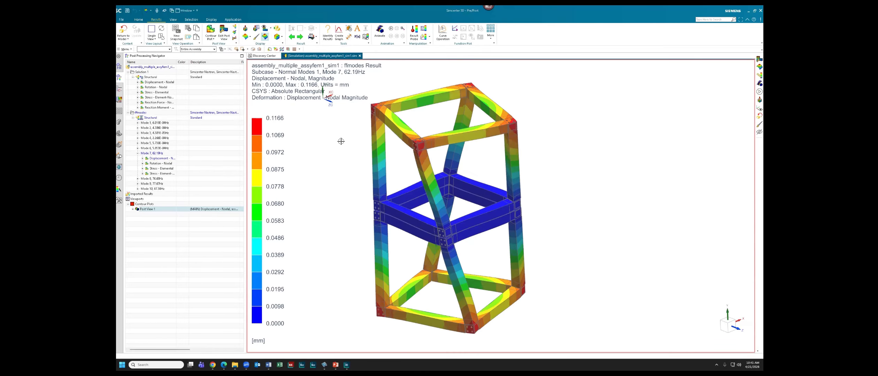
pyautogui.scroll(1, 381, 168)
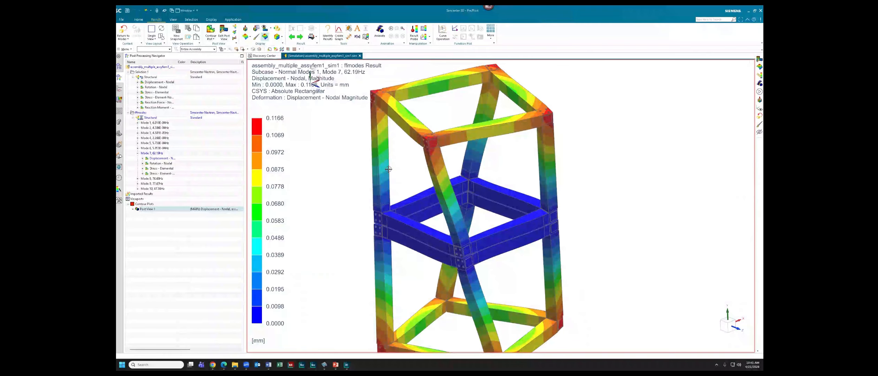
pyautogui.scroll(-1, 395, 173)
pyautogui.keyDown('shift'); pyautogui.moveTo(395, 173); pyautogui.dragTo(402, 174, button='middle'); pyautogui.keyUp('shift')
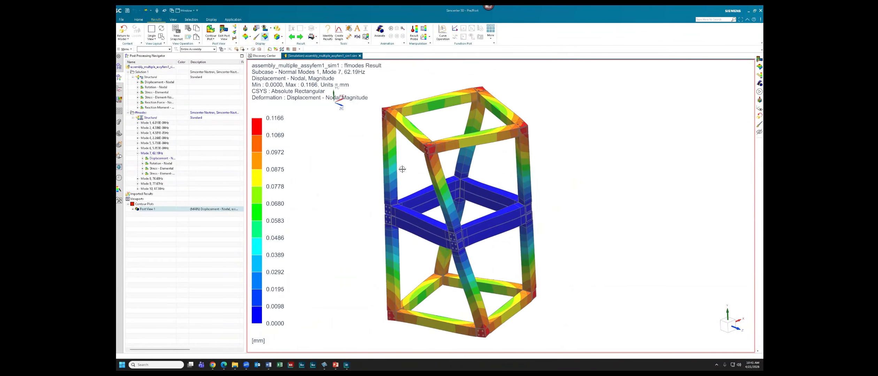
# Step: Animate Mode 7 in Modal style with 12 frames over a full cycle, and look at the animated GIF export without saving
pyautogui.click(380, 30)
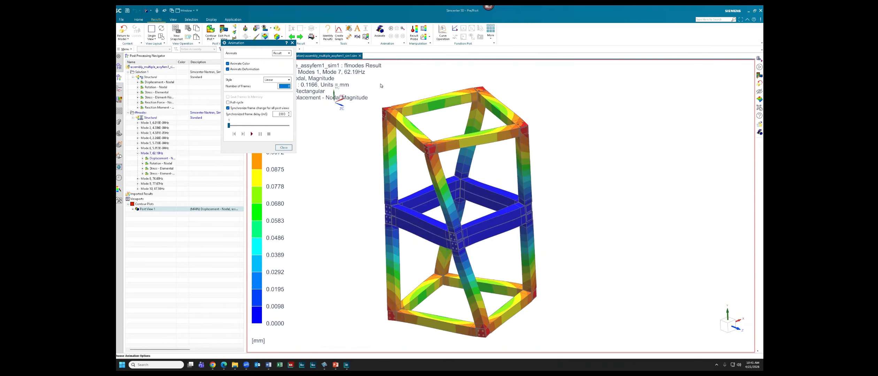
pyautogui.click(277, 80)
pyautogui.click(275, 90)
pyautogui.moveTo(286, 86); pyautogui.dragTo(293, 86)
pyautogui.write('2')
pyautogui.click(244, 102)
pyautogui.click(252, 133)
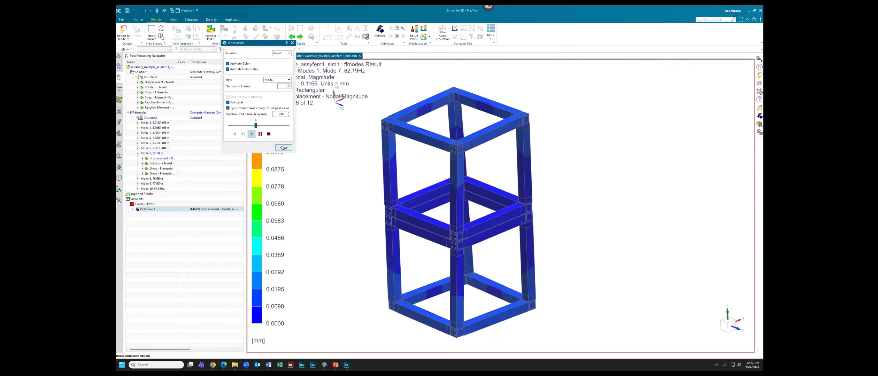
pyautogui.click(284, 147)
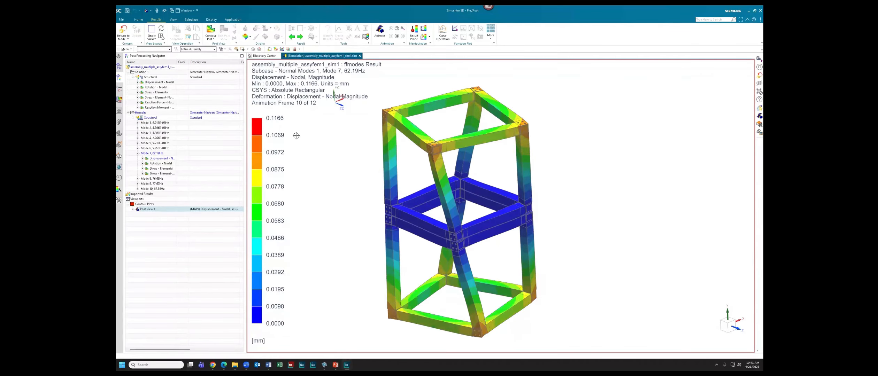
pyautogui.click(403, 29)
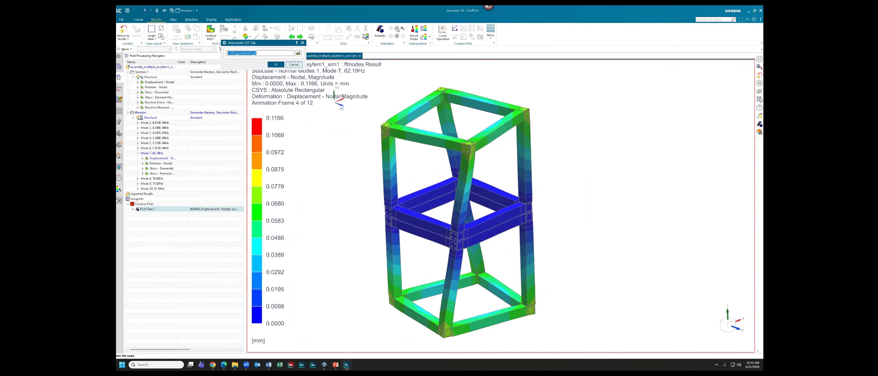
pyautogui.press('Escape')
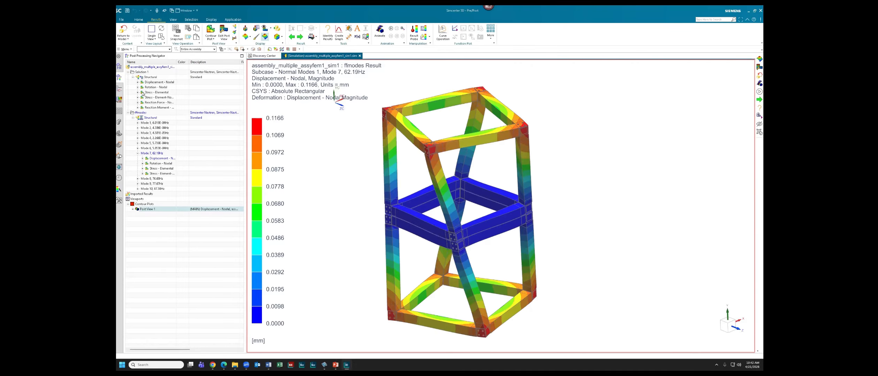
# Step: Display the Solution 1 element-nodal stress and set the post view to Maximum shell location, combined at Nodes, in MPa
pyautogui.doubleClick(151, 97)
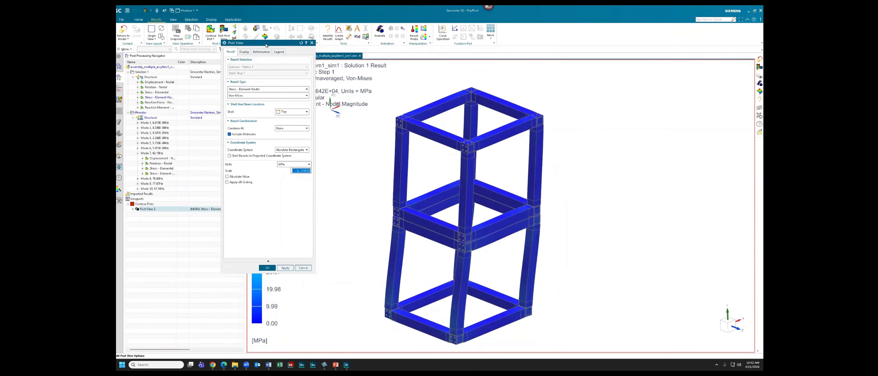
pyautogui.click(310, 131)
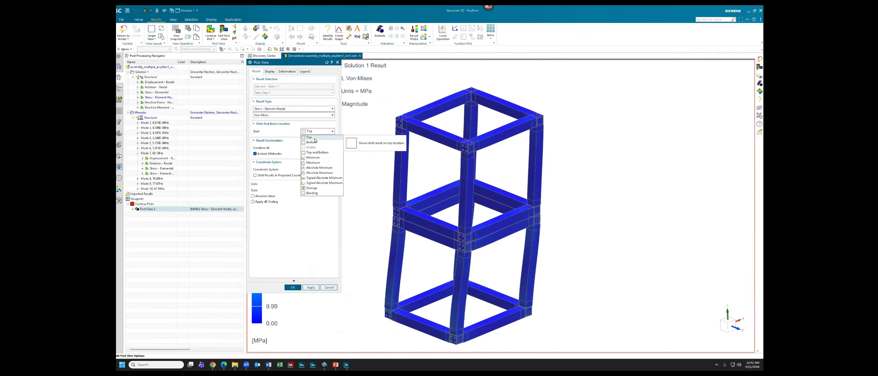
pyautogui.click(314, 163)
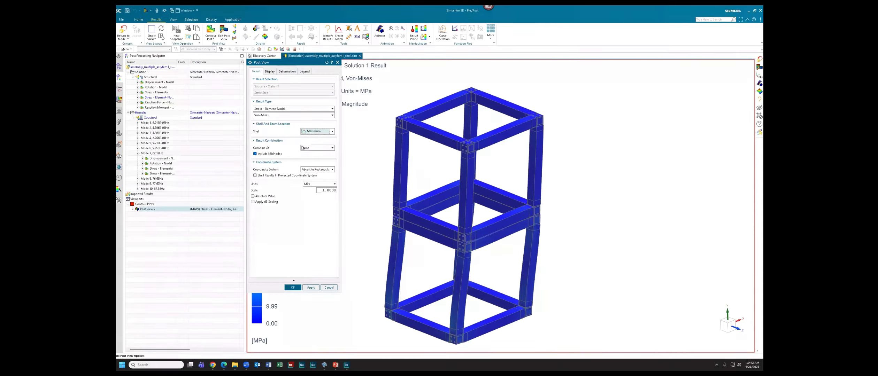
pyautogui.click(302, 147)
pyautogui.click(308, 156)
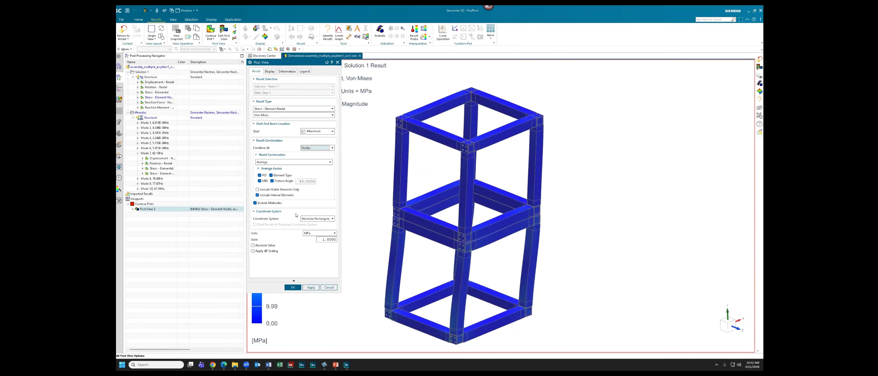
pyautogui.click(312, 235)
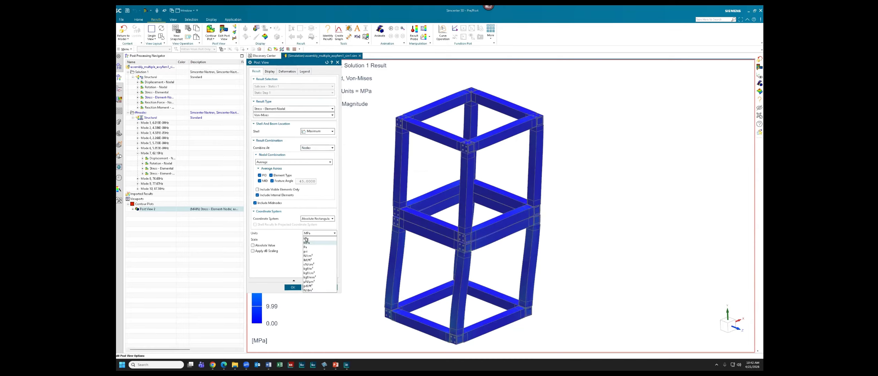
pyautogui.click(319, 242)
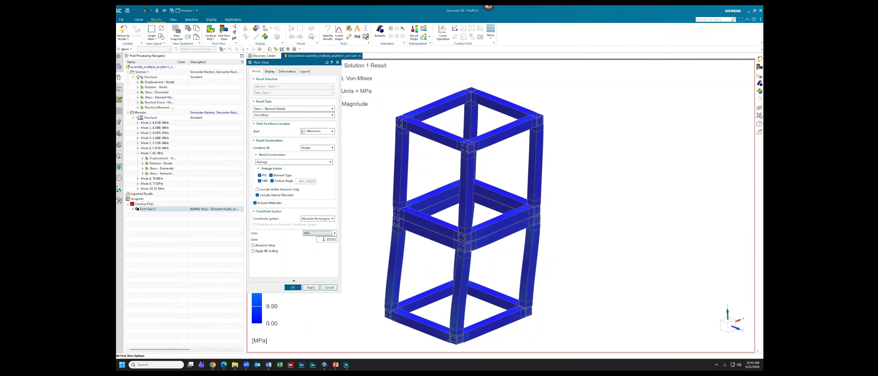
# Step: Set the post view's deformation scale to 1 Absolute
pyautogui.click(270, 72)
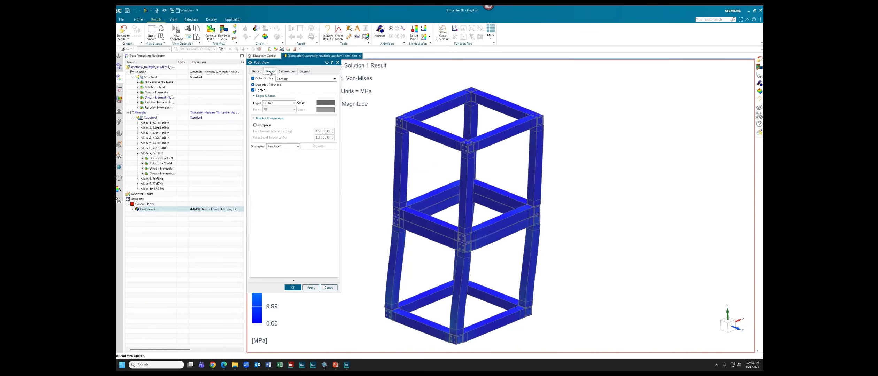
pyautogui.click(285, 72)
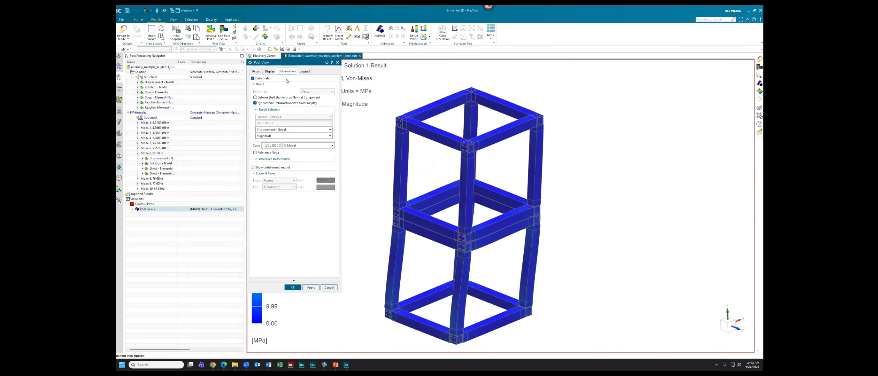
pyautogui.click(292, 147)
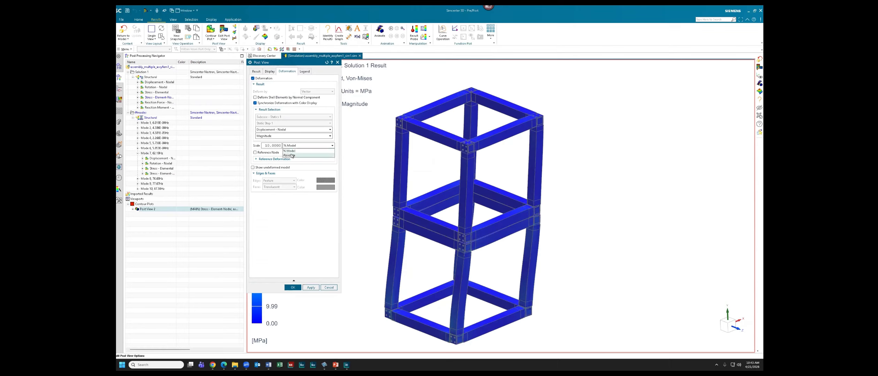
pyautogui.click(296, 146)
pyautogui.click(296, 145)
pyautogui.click(293, 156)
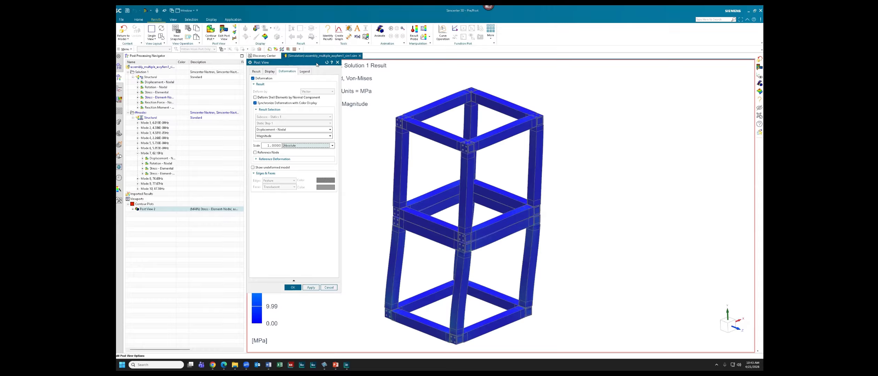
pyautogui.moveTo(312, 64); pyautogui.dragTo(231, 74)
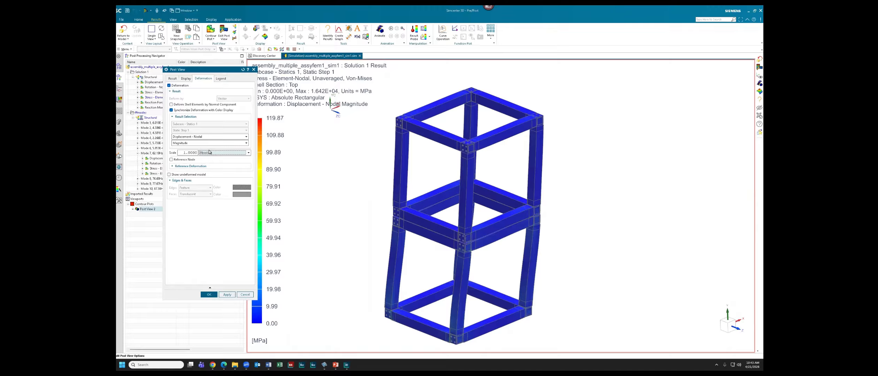
pyautogui.click(188, 152)
pyautogui.write('1')
pyautogui.press('Tab')
# Step: Specify the stress legend extremes with a maximum of 20 MPa, set the overflow to Shaded and apply the post view settings
pyautogui.click(219, 80)
pyautogui.click(225, 123)
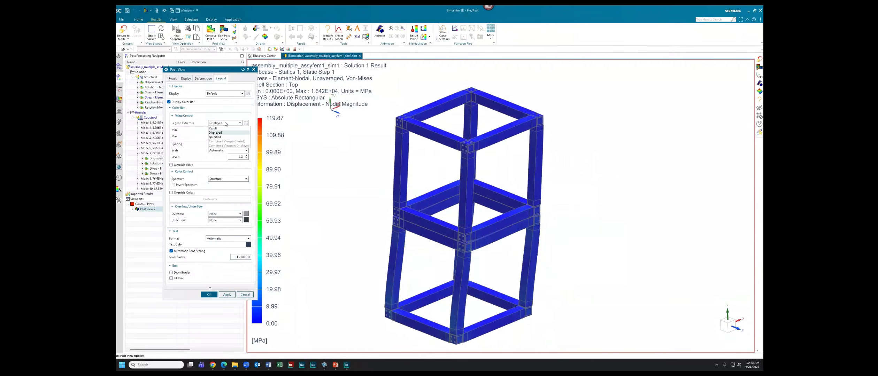
pyautogui.click(216, 137)
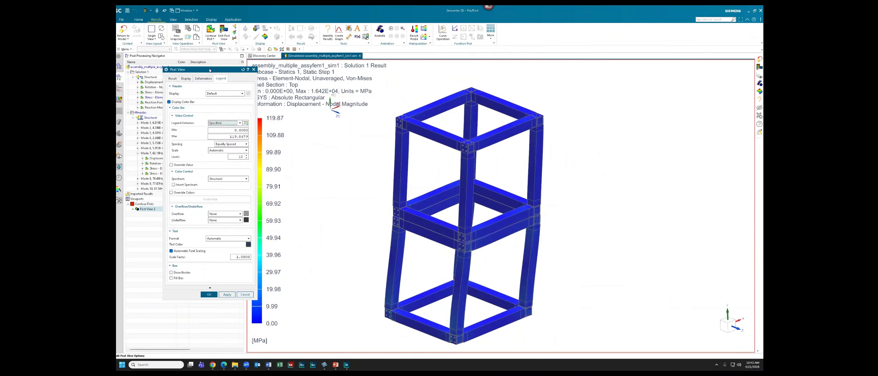
pyautogui.moveTo(209, 70); pyautogui.dragTo(188, 69)
pyautogui.doubleClick(208, 135)
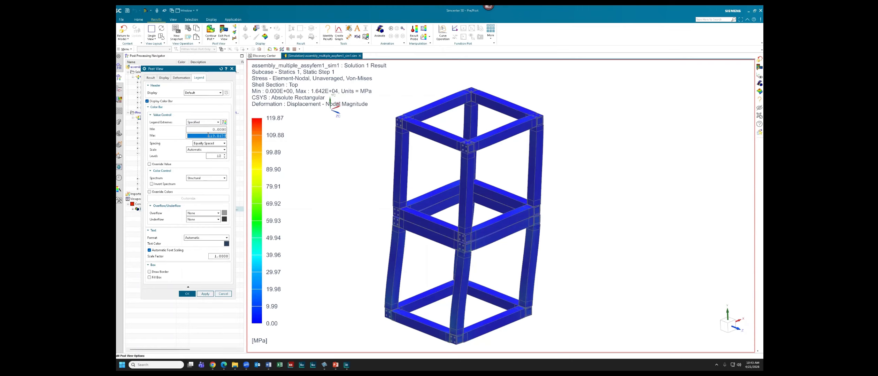
pyautogui.write('20')
pyautogui.press('Tab')
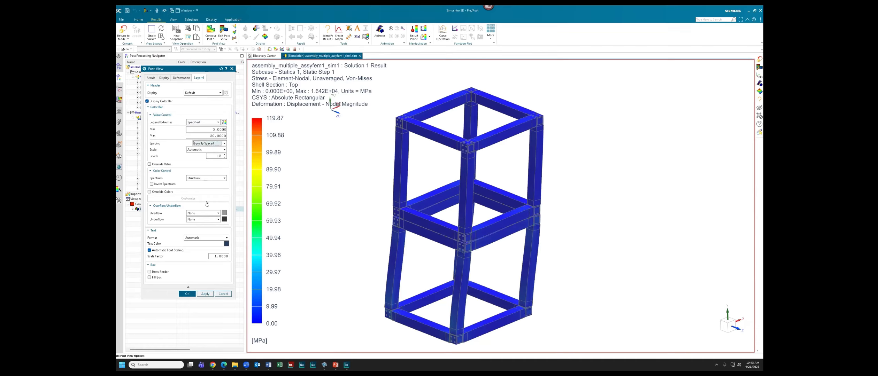
pyautogui.click(204, 213)
pyautogui.click(200, 222)
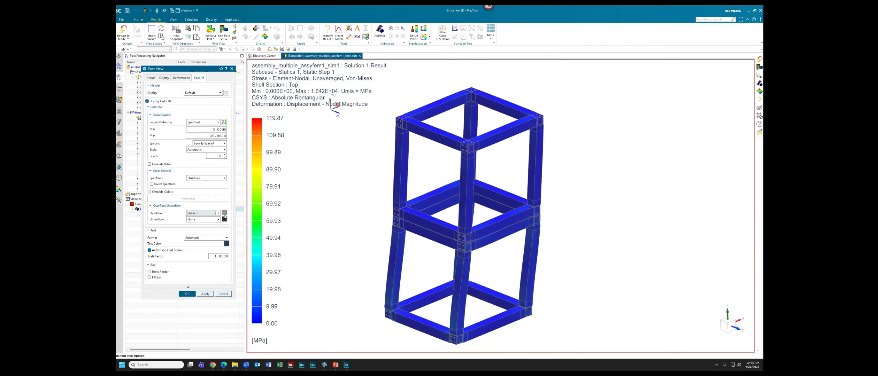
pyautogui.click(188, 293)
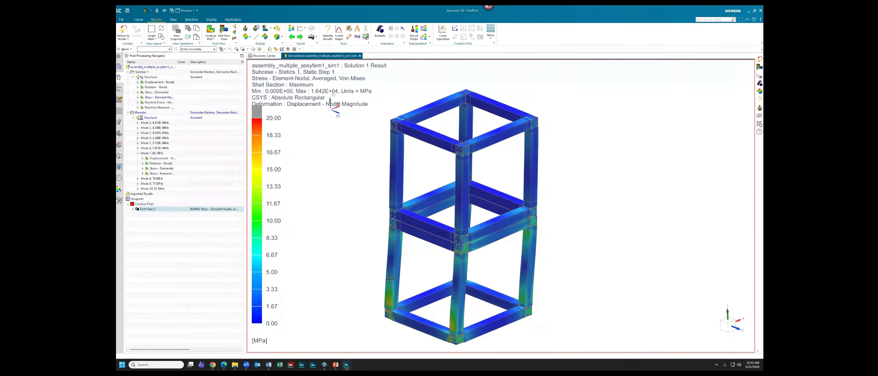
# Step: Switch the stress contour to banded colors and inspect the bolted corner block at the foot of the lower frame's column
pyautogui.scroll(5, 393, 312)
pyautogui.scroll(5, 393, 312)
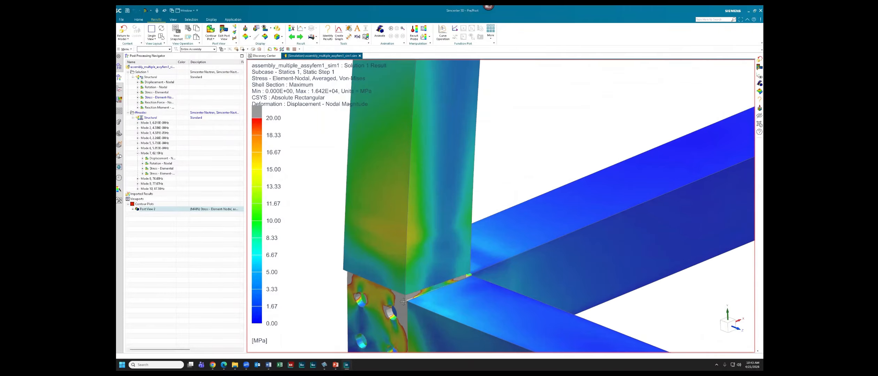
pyautogui.moveTo(400, 252); pyautogui.dragTo(403, 257, button='middle')
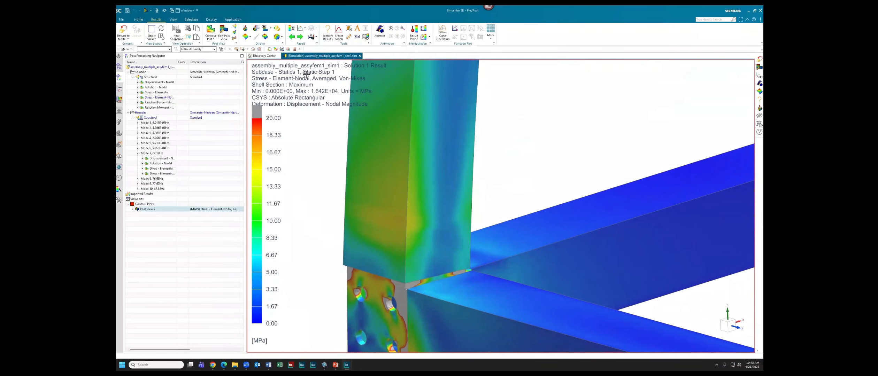
pyautogui.click(265, 37)
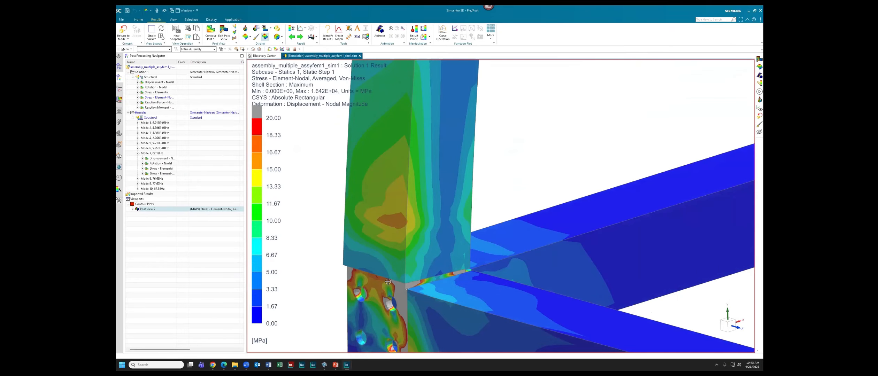
pyautogui.moveTo(384, 262); pyautogui.dragTo(390, 250, button='middle')
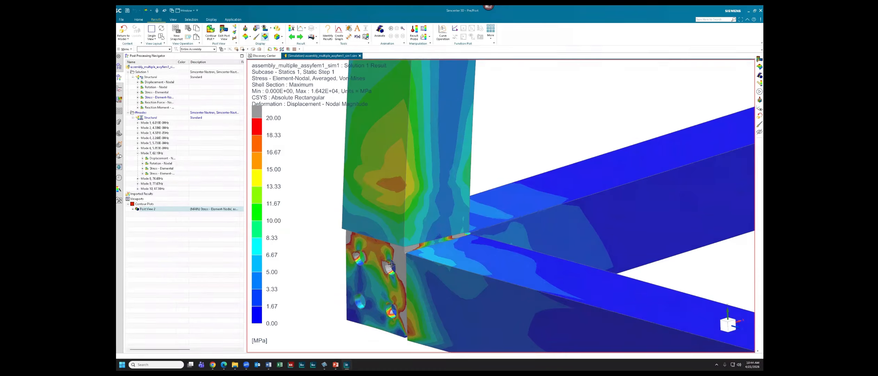
# Step: Examine the banded stress contour across the whole stacked frame and bring up the Post Processing Template Navigator
pyautogui.scroll(-2, 282, 131)
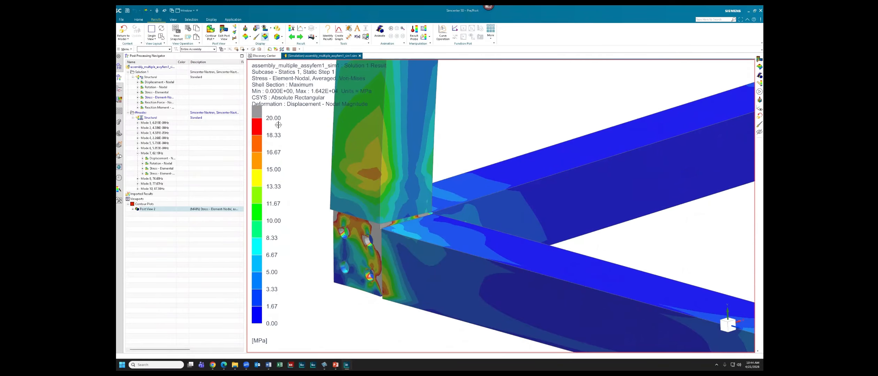
pyautogui.keyDown('shift'); pyautogui.moveTo(317, 188); pyautogui.dragTo(316, 191, button='middle'); pyautogui.keyUp('shift')
pyautogui.scroll(-3, 316, 191)
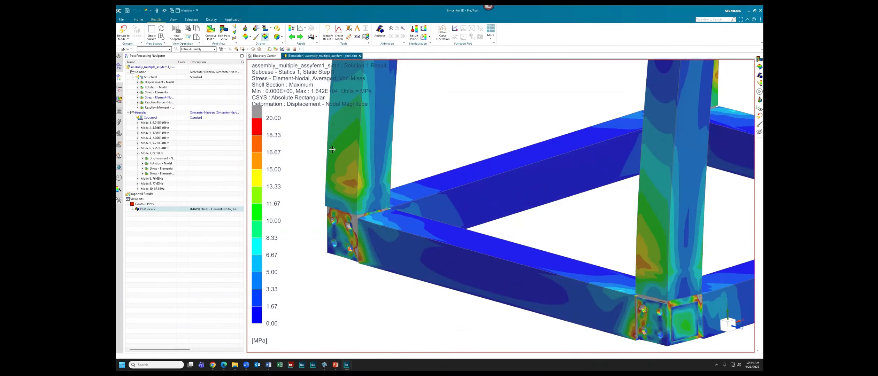
pyautogui.keyDown('shift'); pyautogui.moveTo(332, 149); pyautogui.dragTo(332, 158, button='middle'); pyautogui.keyUp('shift')
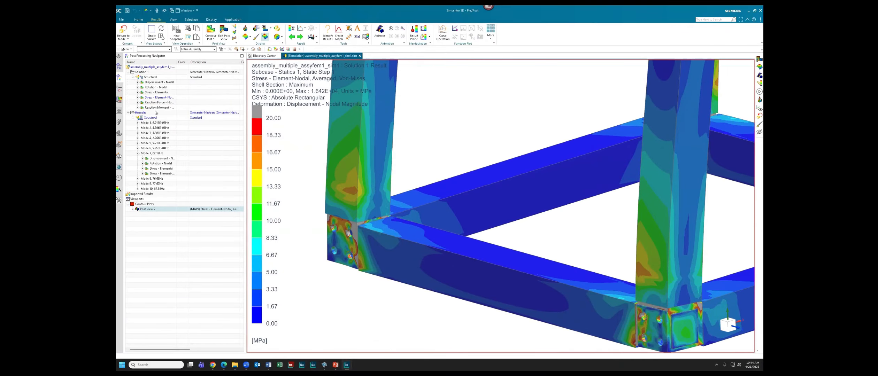
pyautogui.click(119, 111)
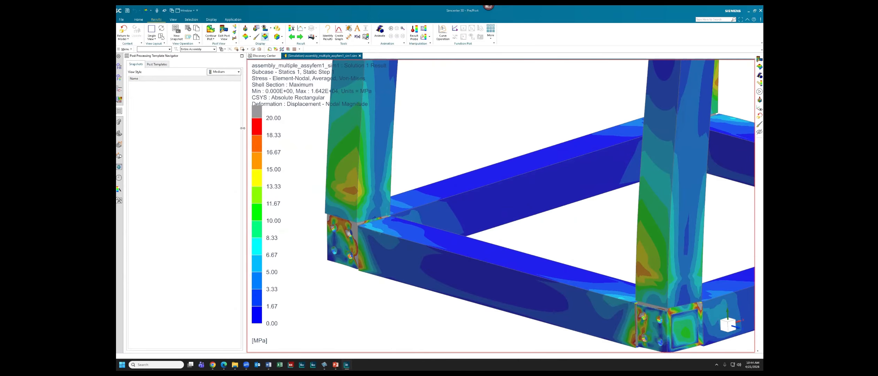
pyautogui.scroll(-10, 303, 156)
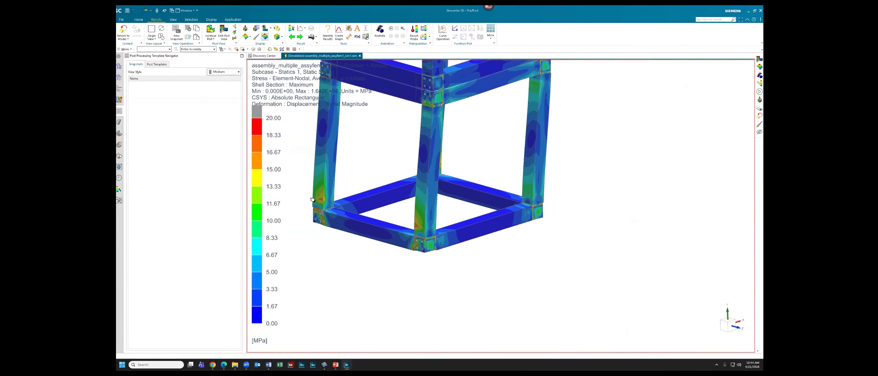
pyautogui.keyDown('shift'); pyautogui.moveTo(312, 200); pyautogui.dragTo(313, 246, button='middle'); pyautogui.keyUp('shift')
pyautogui.scroll(-3, 315, 216)
pyautogui.keyDown('shift'); pyautogui.moveTo(315, 213); pyautogui.dragTo(316, 232, button='middle'); pyautogui.keyUp('shift')
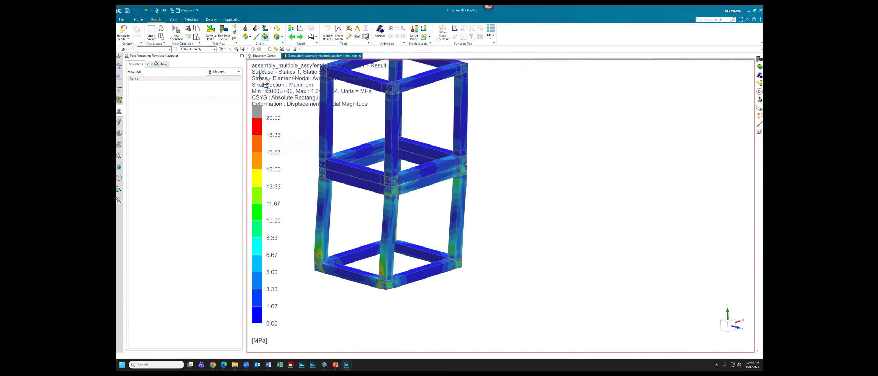
# Step: Save the current banded stress post view as a new post template
pyautogui.click(157, 64)
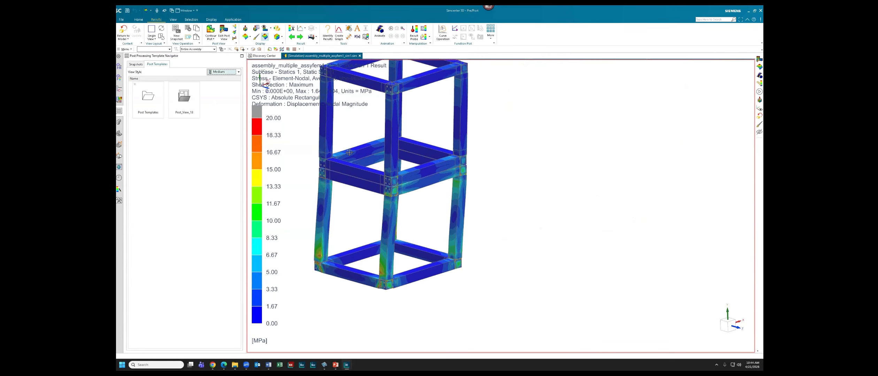
pyautogui.keyDown('shift'); pyautogui.moveTo(349, 152); pyautogui.dragTo(426, 202, button='middle'); pyautogui.keyUp('shift')
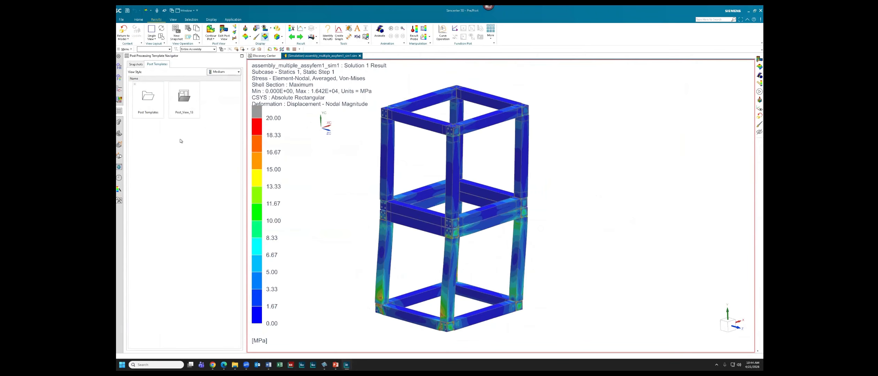
pyautogui.click(135, 65)
pyautogui.click(156, 65)
pyautogui.moveTo(332, 161); pyautogui.dragTo(337, 157, button='middle')
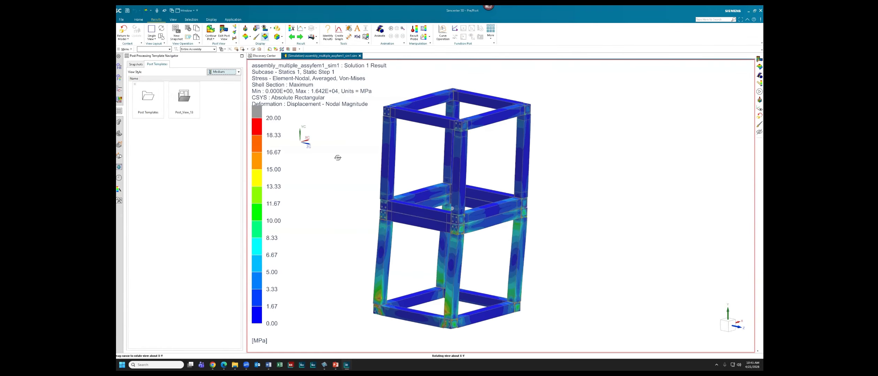
pyautogui.rightClick(207, 107)
pyautogui.click(230, 112)
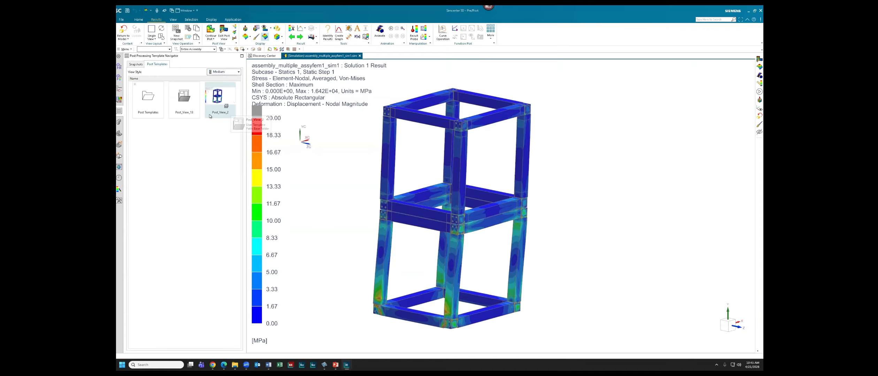
# Step: Rotate the frame so it lies on its side and create a snapshot of this stress view
pyautogui.click(135, 65)
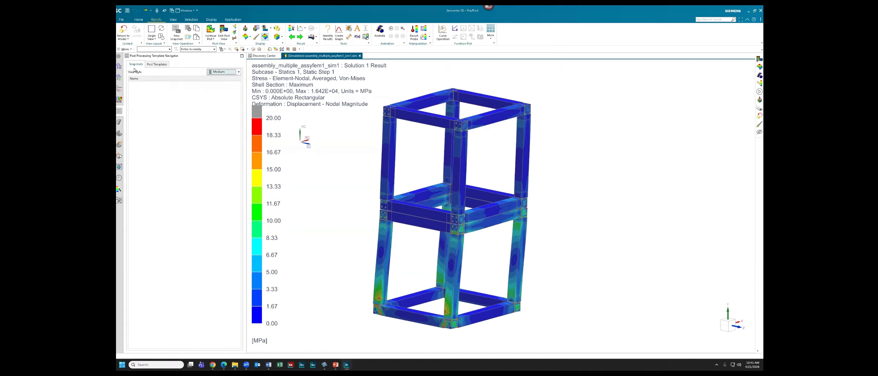
pyautogui.moveTo(355, 178); pyautogui.dragTo(388, 199, button='middle')
pyautogui.scroll(2, 388, 199)
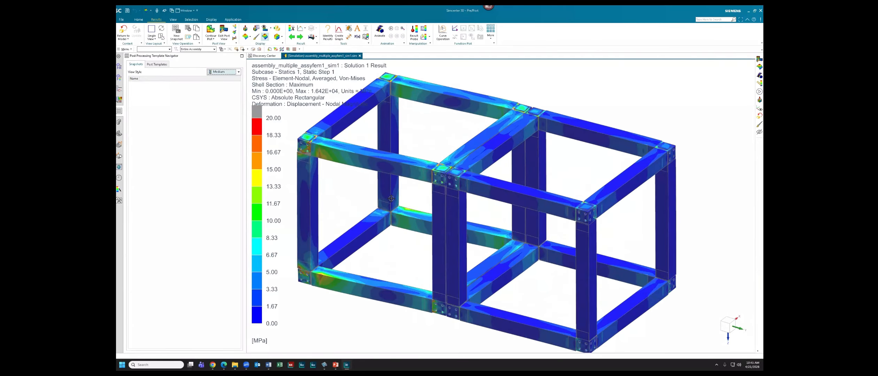
pyautogui.scroll(2, 418, 207)
pyautogui.keyDown('shift'); pyautogui.moveTo(434, 210); pyautogui.dragTo(445, 209, button='middle'); pyautogui.keyUp('shift')
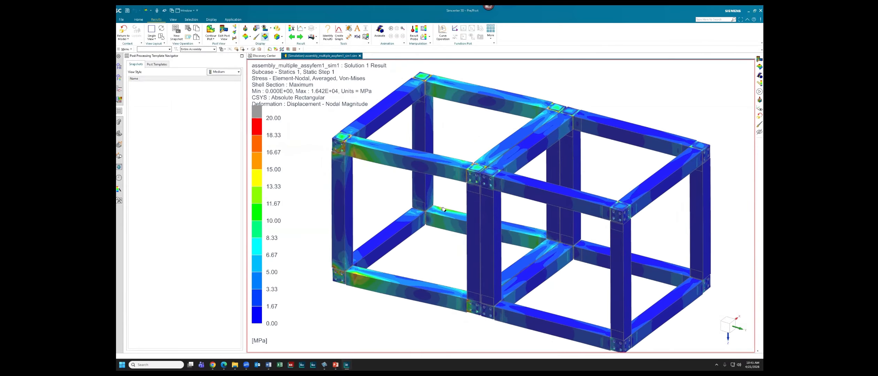
pyautogui.rightClick(163, 108)
pyautogui.click(177, 113)
# Step: Hide the first seven tube FEM components of the first subassembly in the stress post view
pyautogui.click(119, 80)
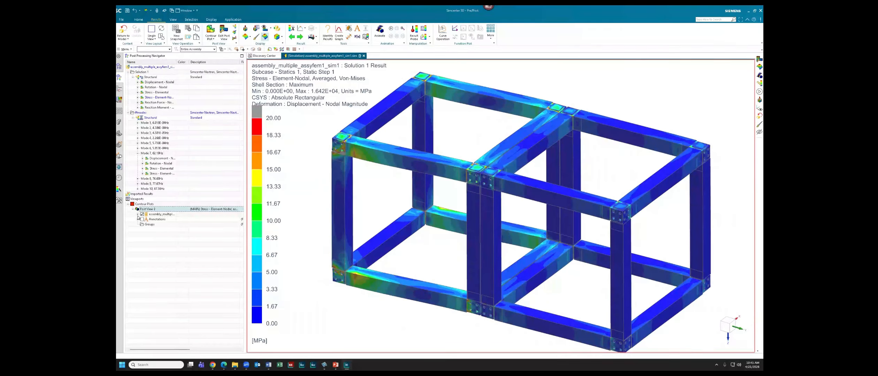
pyautogui.click(137, 214)
pyautogui.click(143, 219)
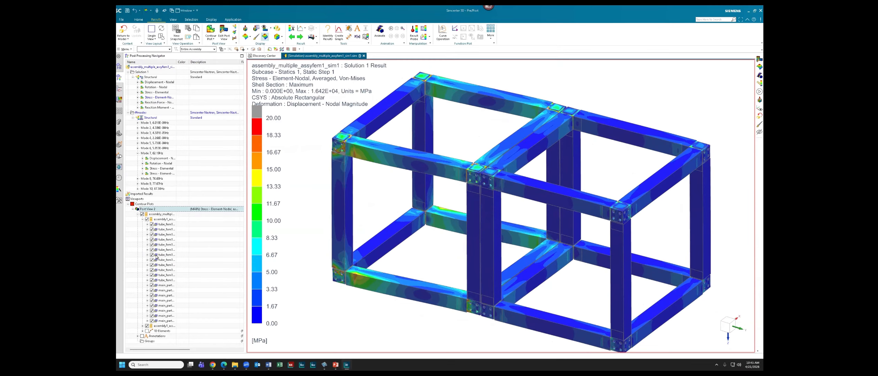
pyautogui.moveTo(177, 62); pyautogui.dragTo(205, 65)
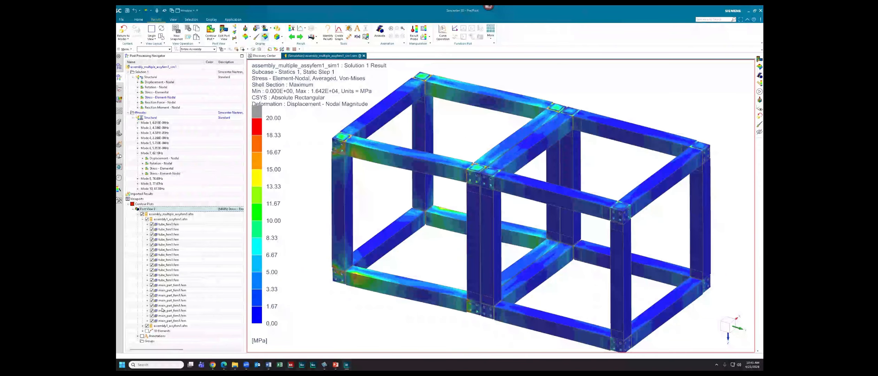
pyautogui.click(142, 326)
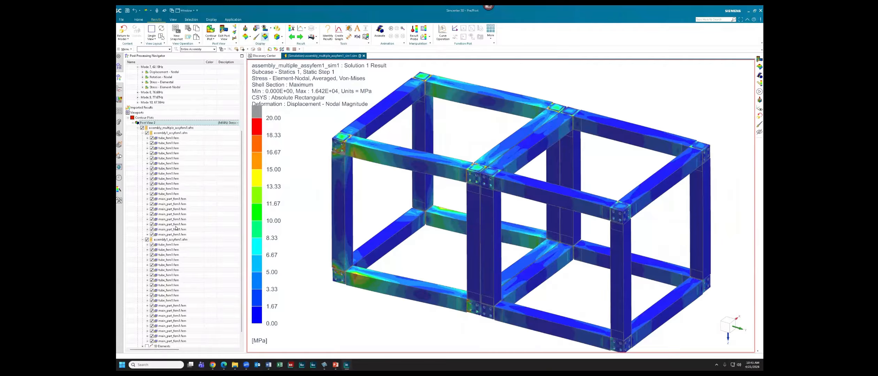
pyautogui.click(168, 138)
pyautogui.keyDown('shift'); pyautogui.click(169, 168); pyautogui.keyUp('shift')
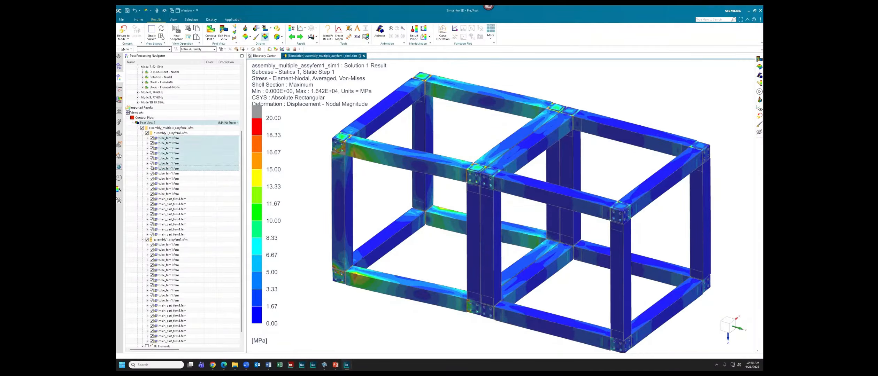
pyautogui.click(152, 168)
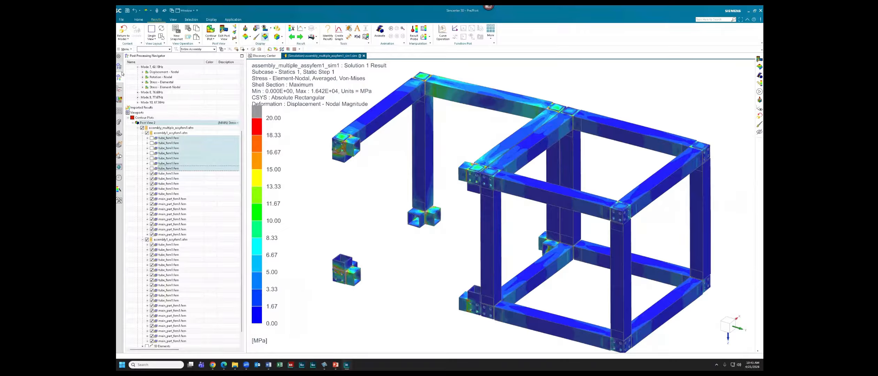
# Step: Create a second snapshot of the stress view with the tubes hidden
pyautogui.click(119, 111)
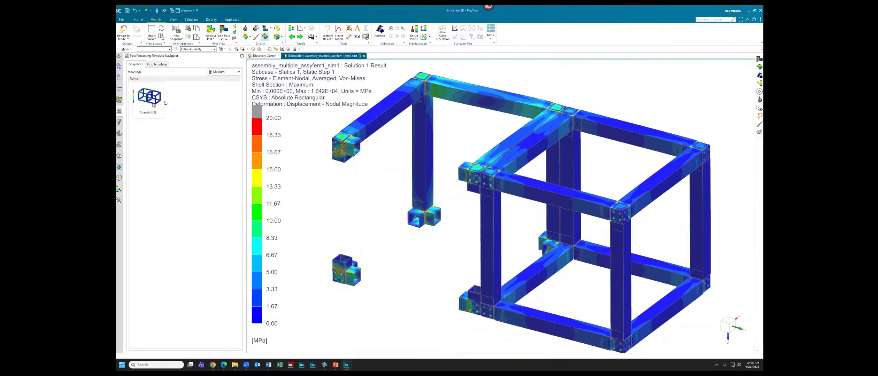
pyautogui.rightClick(187, 111)
pyautogui.click(201, 117)
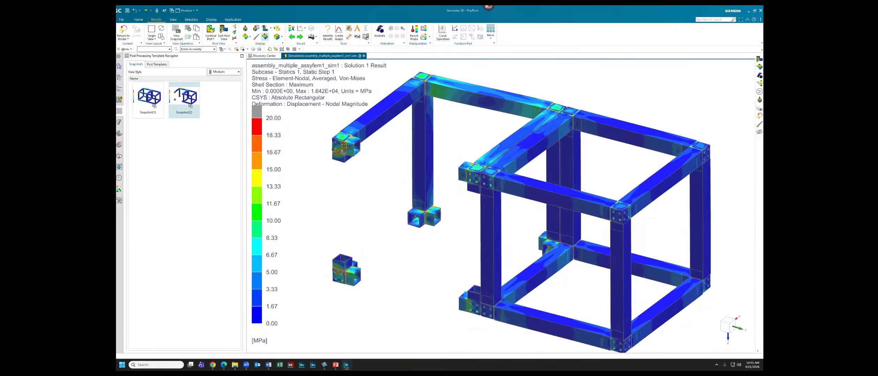
# Step: Return to the model and display the Solution 1 nodal displacement result
pyautogui.click(122, 30)
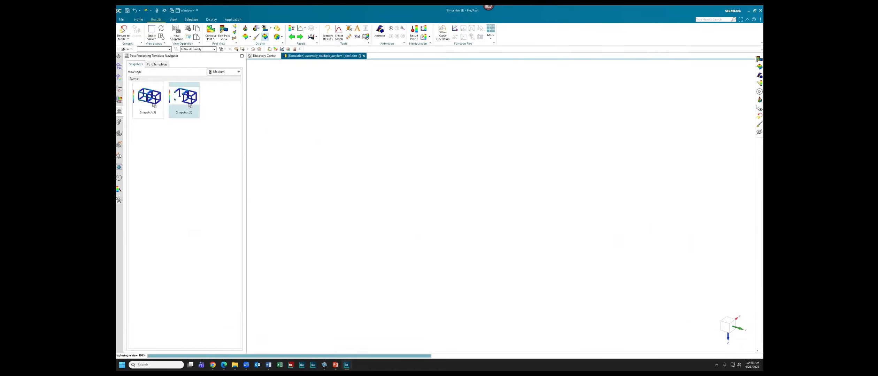
pyautogui.moveTo(324, 143); pyautogui.dragTo(214, 95, button='middle')
pyautogui.click(119, 77)
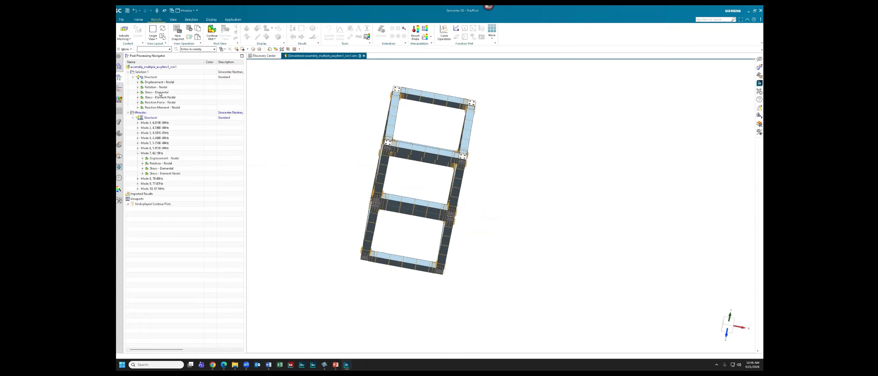
pyautogui.doubleClick(161, 82)
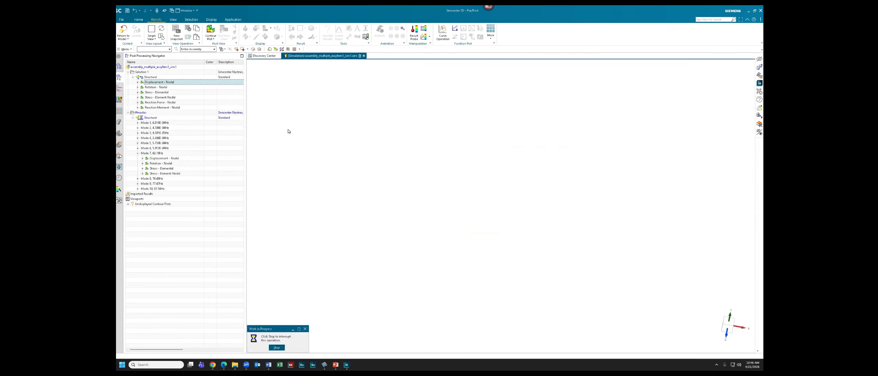
# Step: Apply the saved Post_View_2 template to the displacement plot
pyautogui.click(118, 111)
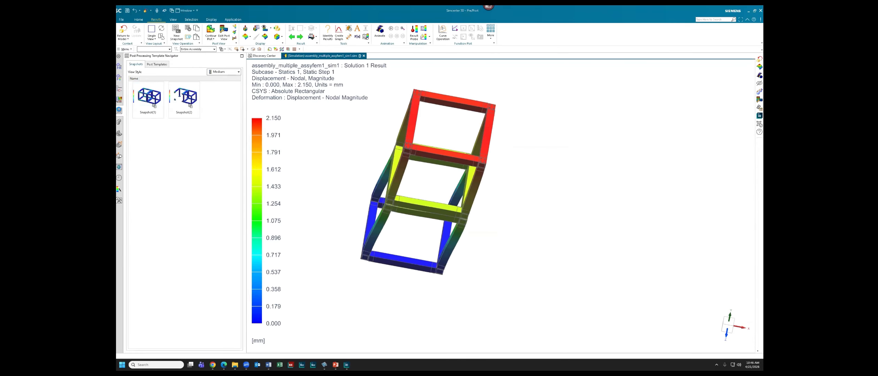
pyautogui.click(158, 64)
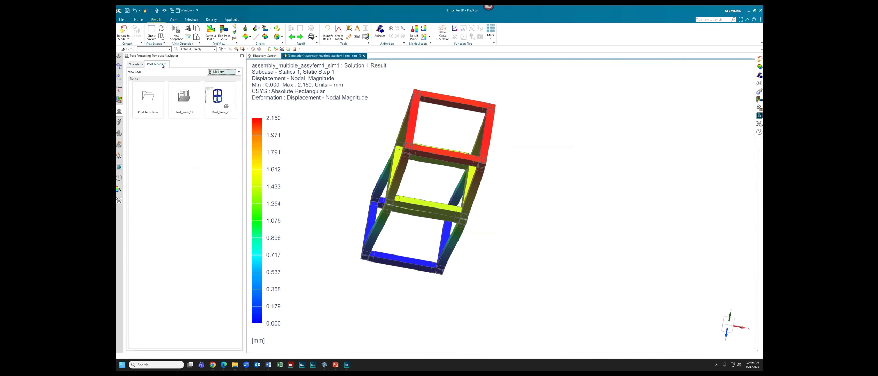
pyautogui.click(220, 98)
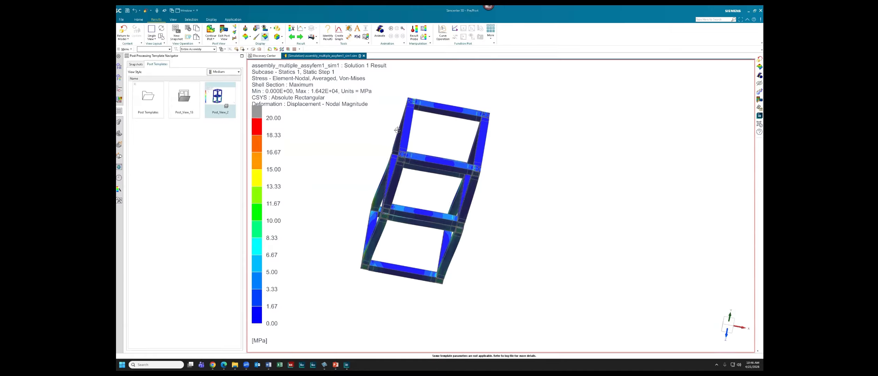
pyautogui.scroll(1, 370, 178)
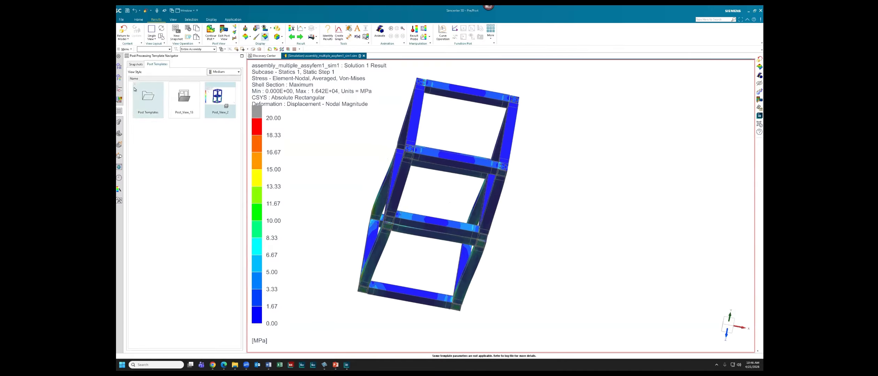
# Step: Restore the full-frame stress view from Snapshot(1), followed by the hidden-tubes view from Snapshot(2)
pyautogui.click(137, 64)
pyautogui.doubleClick(144, 89)
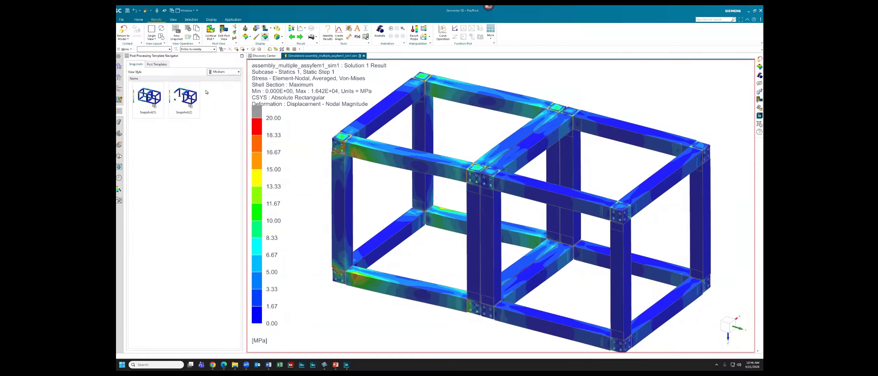
pyautogui.doubleClick(187, 96)
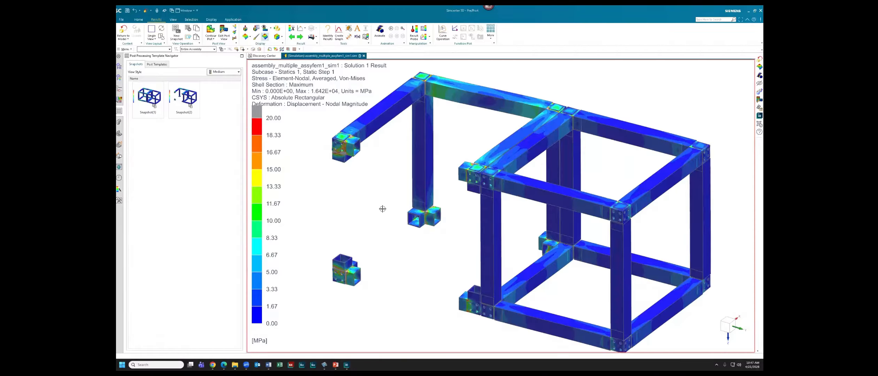
# Step: Export all snapshot images in PNG format to the proposed folder
pyautogui.rightClick(191, 146)
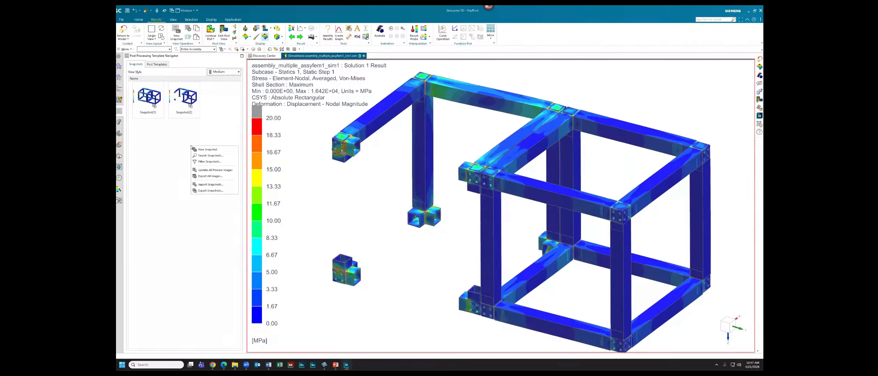
pyautogui.click(210, 176)
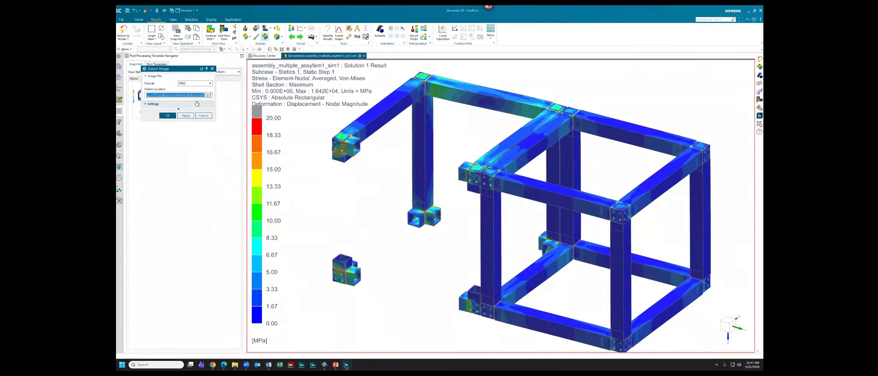
pyautogui.click(192, 85)
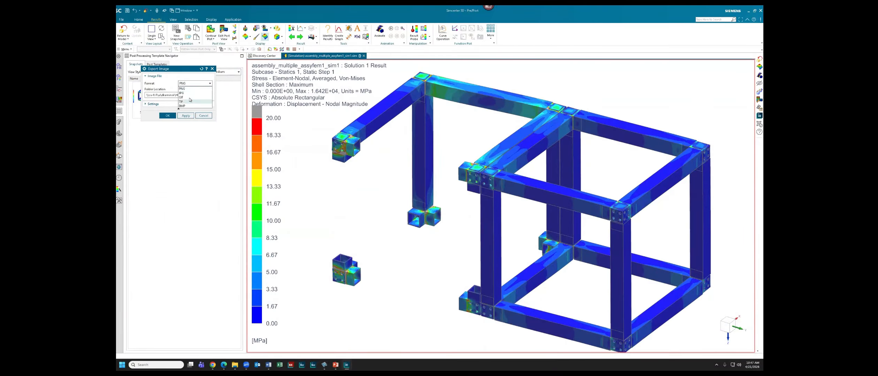
pyautogui.click(187, 84)
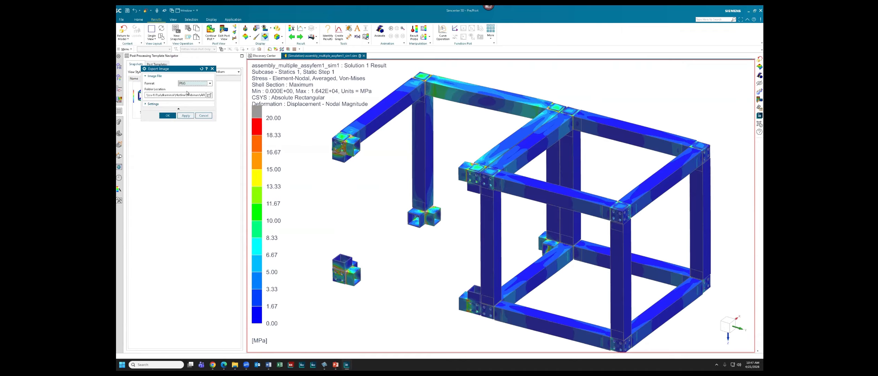
pyautogui.click(168, 115)
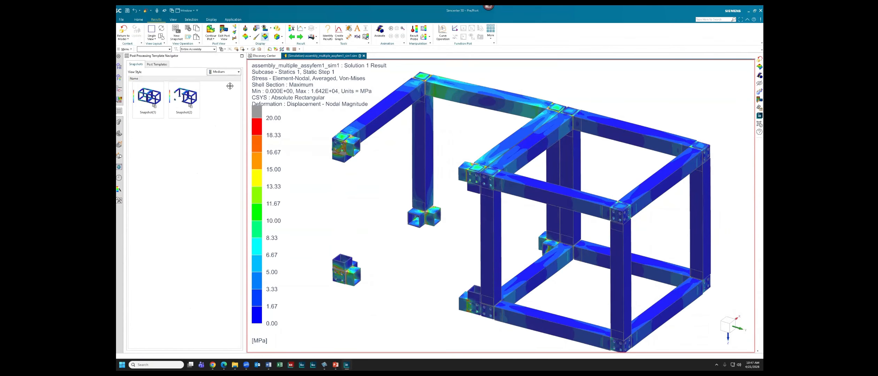
# Step: Leave the stress results and return to the model, then switch to the webinar presentation in PowerPoint and maximize its window
pyautogui.click(125, 31)
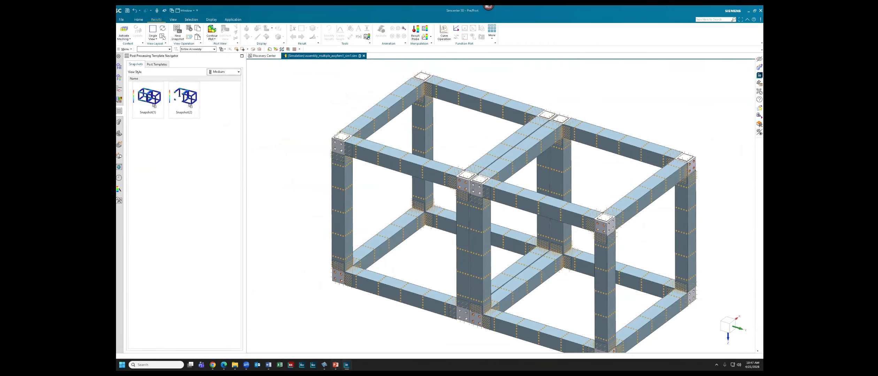
pyautogui.moveTo(335, 365)
pyautogui.click(343, 335)
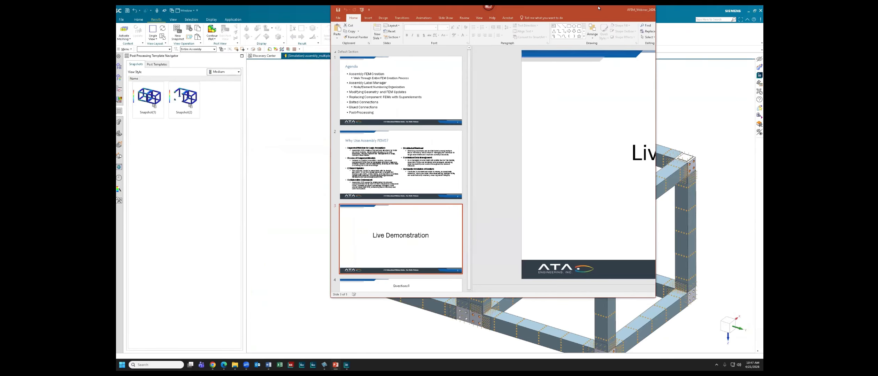
pyautogui.moveTo(532, 40); pyautogui.dragTo(486, 39)
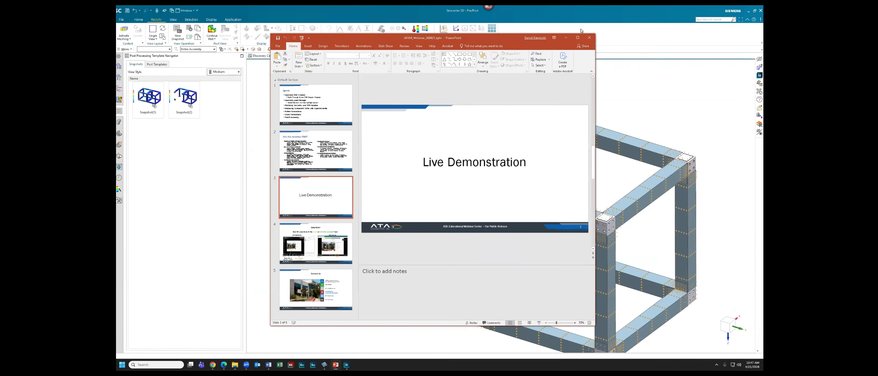
pyautogui.click(579, 35)
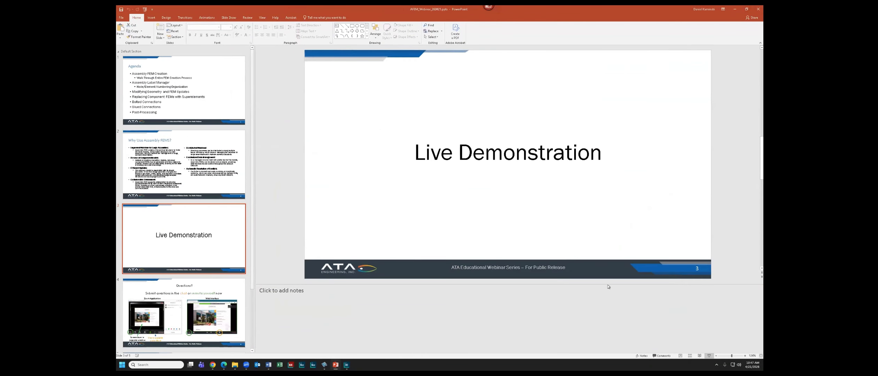
# Step: Start the slide show from the Live Demonstration slide with the full-screen slide replacing presenter view, and advance to the Questions slide
pyautogui.hotkey('shift', 'F5')
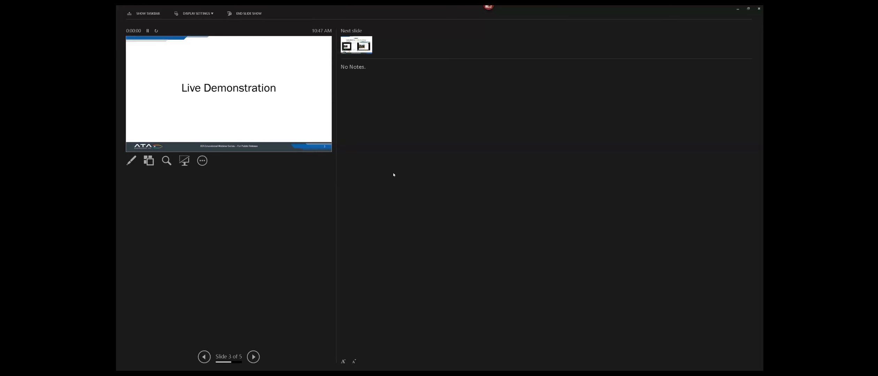
pyautogui.click(196, 14)
pyautogui.click(206, 24)
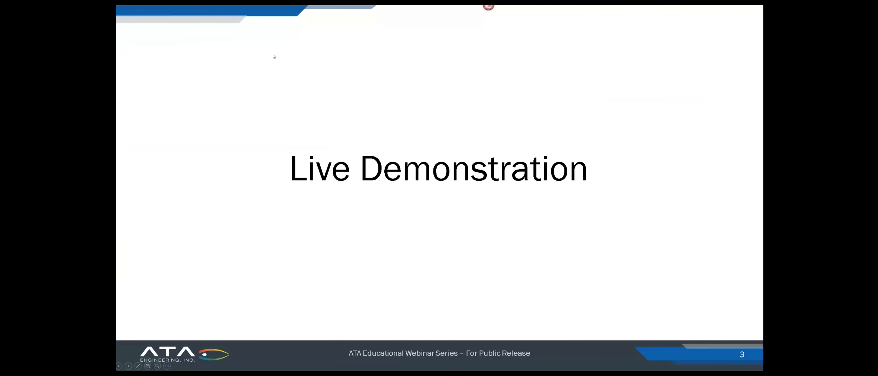
pyautogui.press('Right')
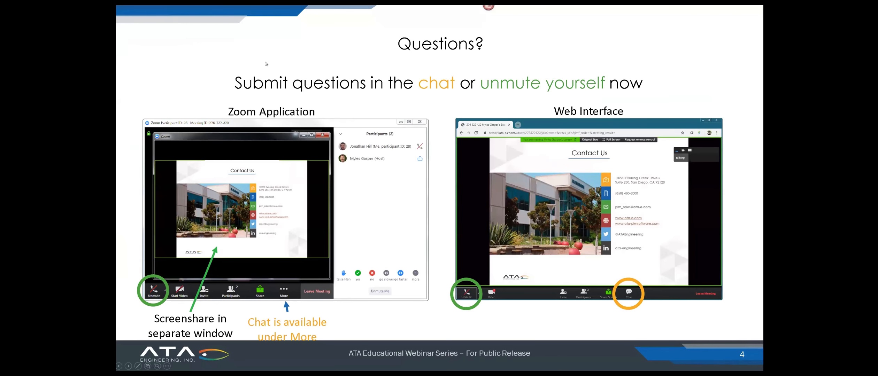